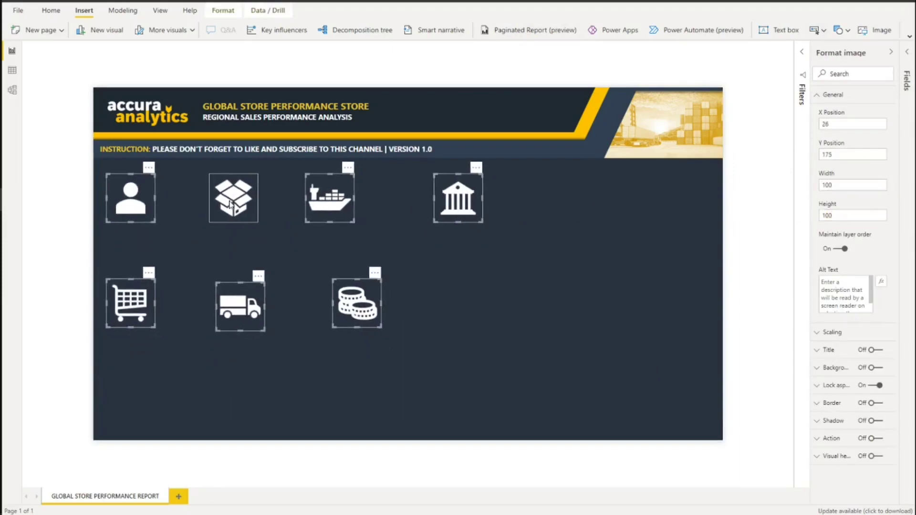
Arrange the icons in one row beneath the header, in the order person, cart, box, ship, truck, coins, bank.
{"action": "left_click", "coordinate": [243, 248]}
{"action": "left_click_drag", "start_coordinate": [459, 198], "coordinate": [677, 198]}
{"action": "left_click", "coordinate": [357, 304]}
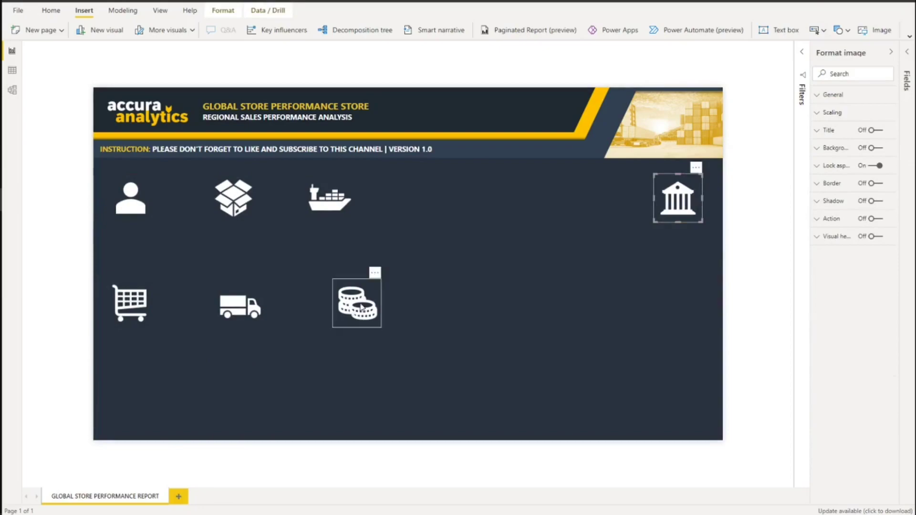
{"action": "left_click_drag", "start_coordinate": [357, 304], "coordinate": [602, 200]}
{"action": "left_click_drag", "start_coordinate": [230, 308], "coordinate": [479, 202]}
{"action": "left_click_drag", "start_coordinate": [234, 198], "coordinate": [285, 253]}
{"action": "left_click_drag", "start_coordinate": [336, 209], "coordinate": [411, 209]}
{"action": "left_click_drag", "start_coordinate": [285, 255], "coordinate": [306, 200]}
{"action": "left_click_drag", "start_coordinate": [131, 304], "coordinate": [207, 199]}
{"action": "left_click", "coordinate": [708, 240]}
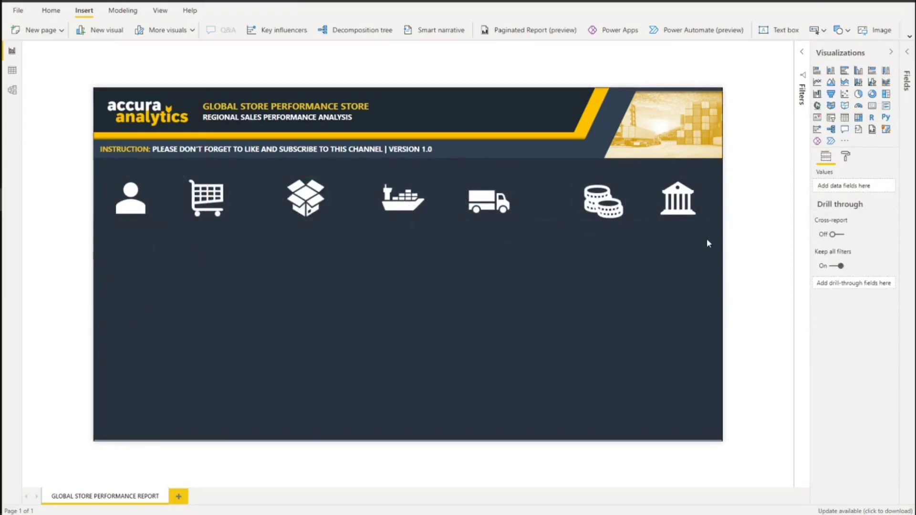
Select all seven icons and set their width and height to 50.
{"action": "left_click_drag", "start_coordinate": [708, 240], "coordinate": [66, 166]}
{"action": "left_click_drag", "start_coordinate": [730, 213], "coordinate": [730, 210]}
{"action": "left_click", "coordinate": [878, 185]}
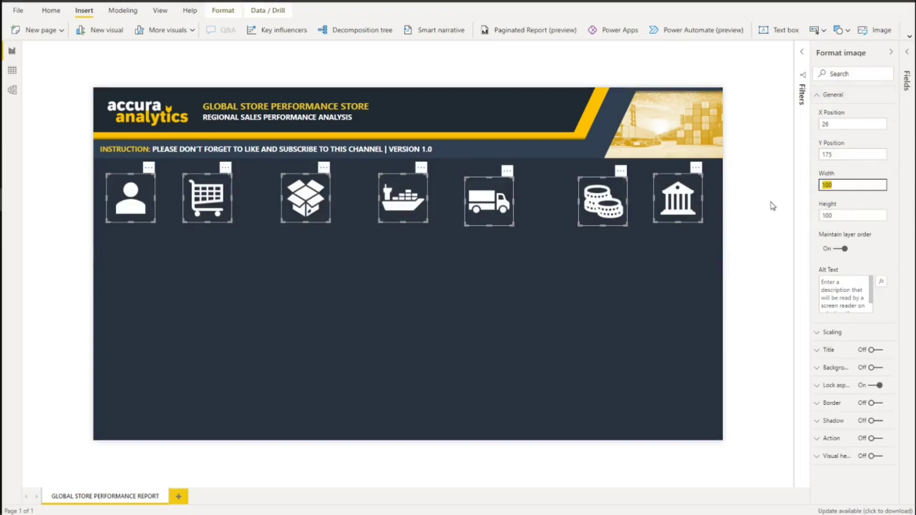
{"action": "type", "text": "50"}
{"action": "key", "text": "Tab"}
{"action": "type", "text": "50"}
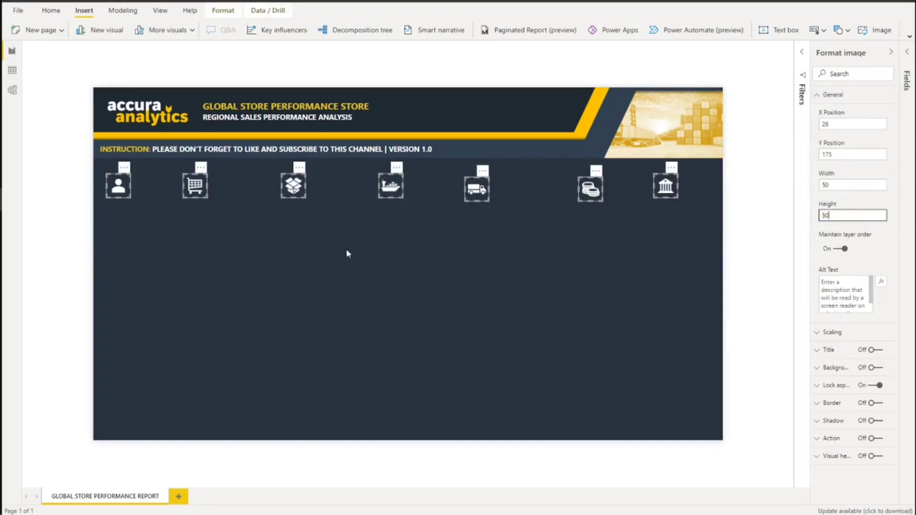
Set the width and height of the seven selected icons to 75.
{"action": "key", "text": "shift+Tab"}
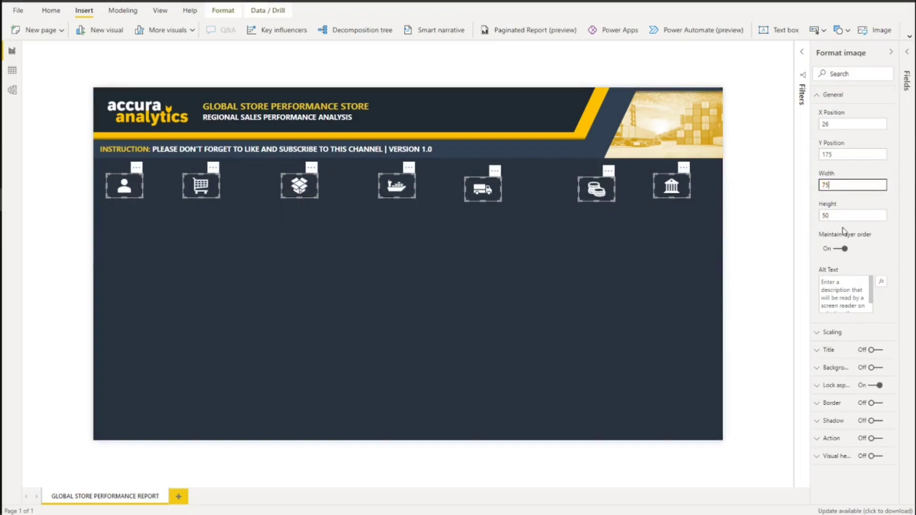
{"action": "key", "text": "Tab"}
{"action": "type", "text": "75"}
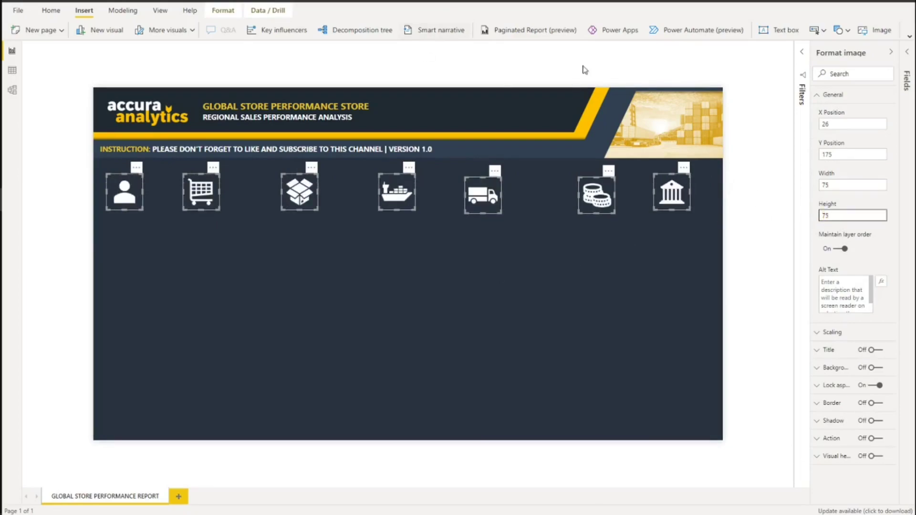
Align the tops of the seven icons and distribute them horizontally.
{"action": "left_click", "coordinate": [223, 10]}
{"action": "left_click", "coordinate": [468, 30]}
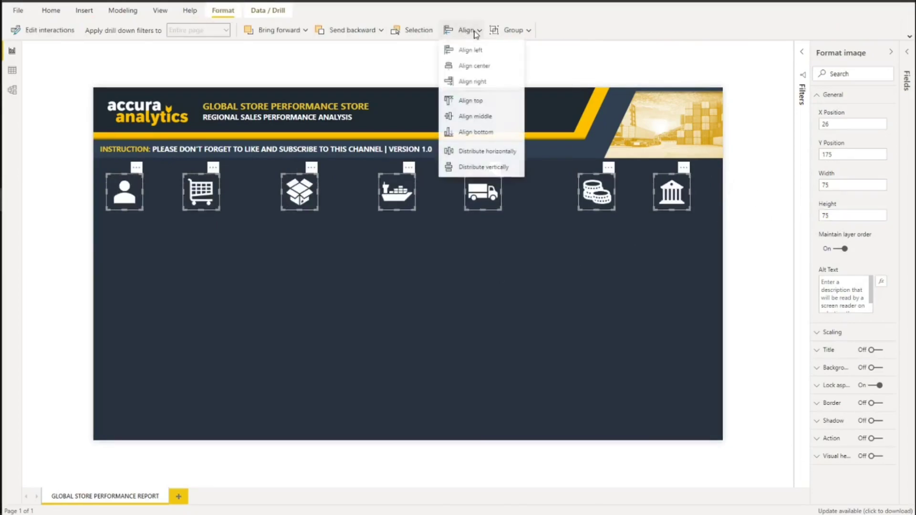
{"action": "left_click", "coordinate": [487, 152]}
{"action": "left_click", "coordinate": [399, 242]}
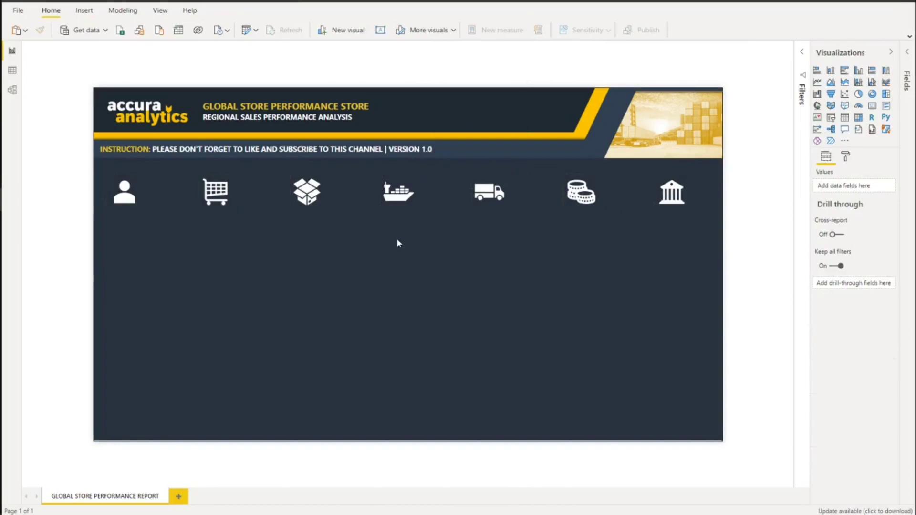
Resize all seven icons in the row to a width and height of 60.
{"action": "left_click_drag", "start_coordinate": [86, 232], "coordinate": [709, 163]}
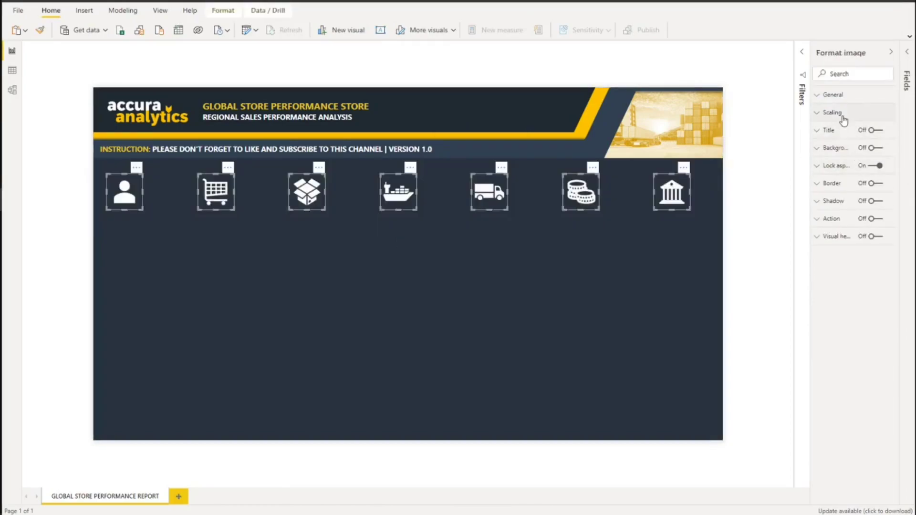
{"action": "left_click", "coordinate": [841, 114]}
{"action": "left_click", "coordinate": [832, 94]}
{"action": "double_click", "coordinate": [851, 186]}
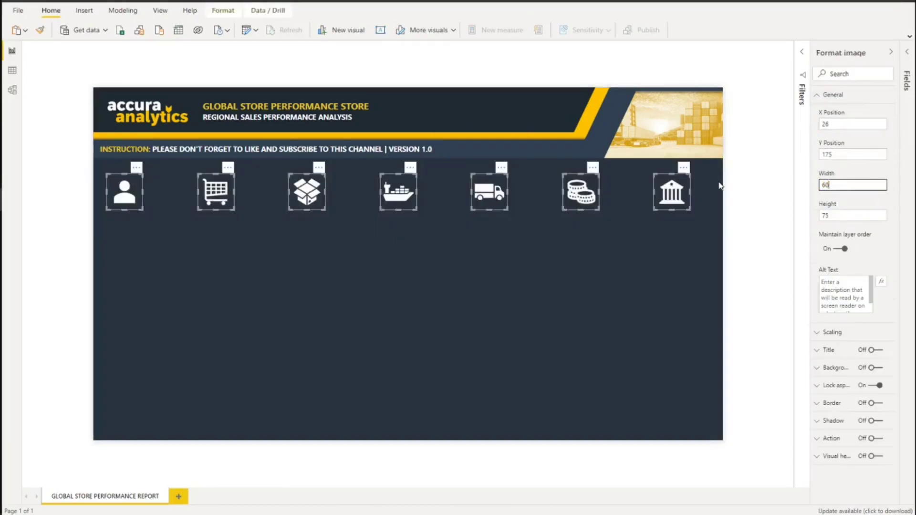
{"action": "type", "text": "60"}
{"action": "key", "text": "Tab"}
{"action": "type", "text": "60"}
{"action": "key", "text": "Return"}
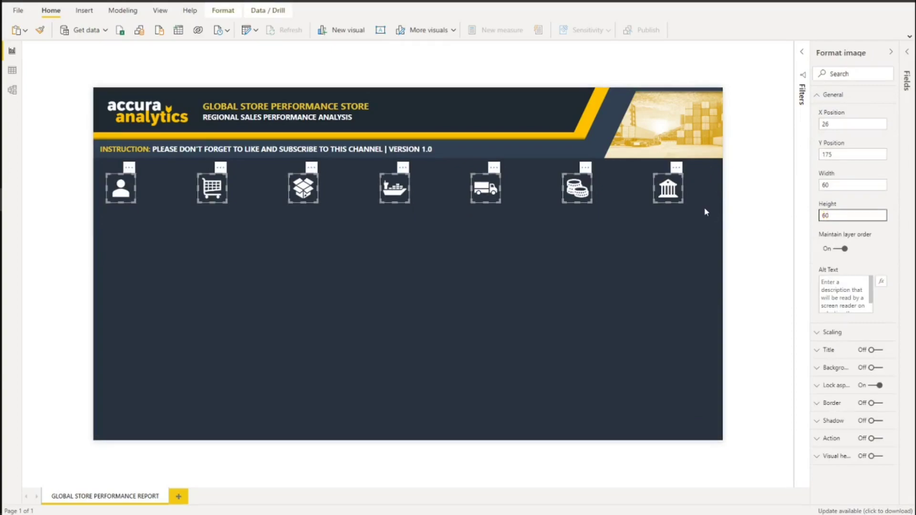
{"action": "left_click", "coordinate": [683, 252]}
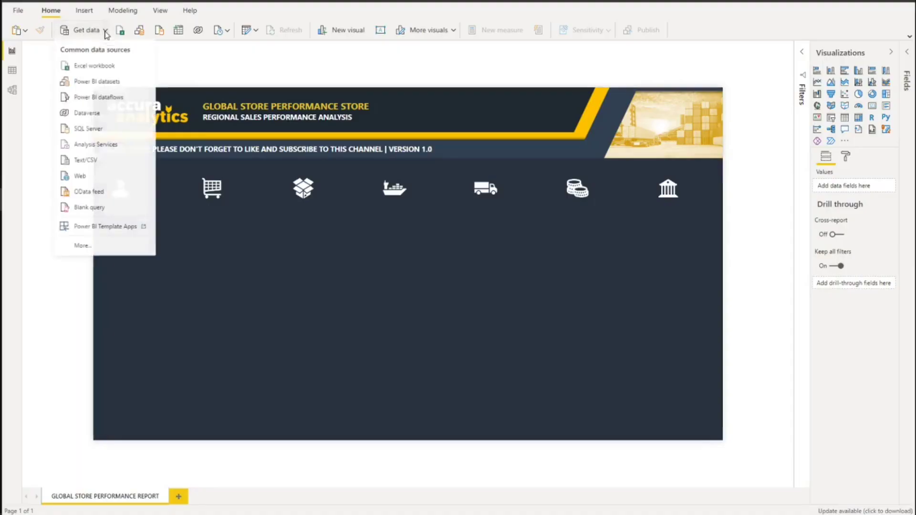
Load the Orders, People and Returns sheets from the Excel workbook Superstore.xlsx.
{"action": "left_click", "coordinate": [81, 64]}
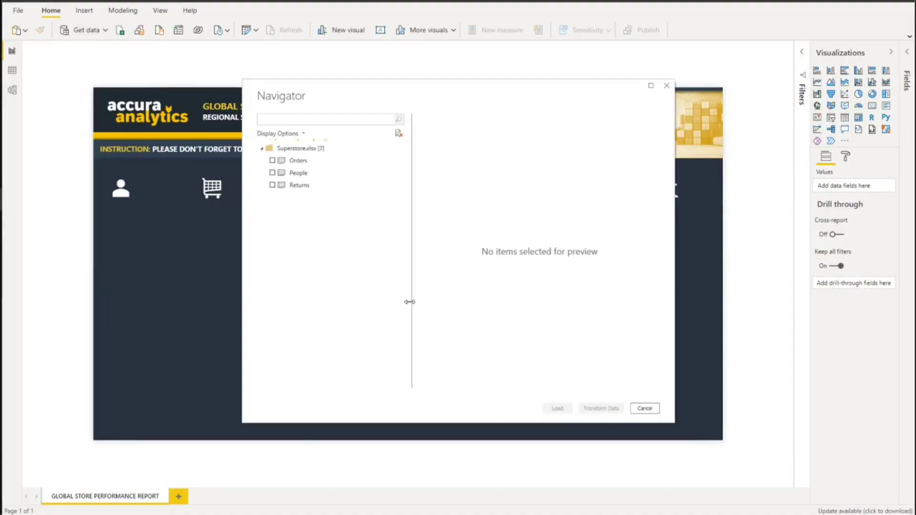
{"action": "left_click", "coordinate": [272, 161]}
{"action": "left_click", "coordinate": [272, 172]}
{"action": "left_click", "coordinate": [272, 185]}
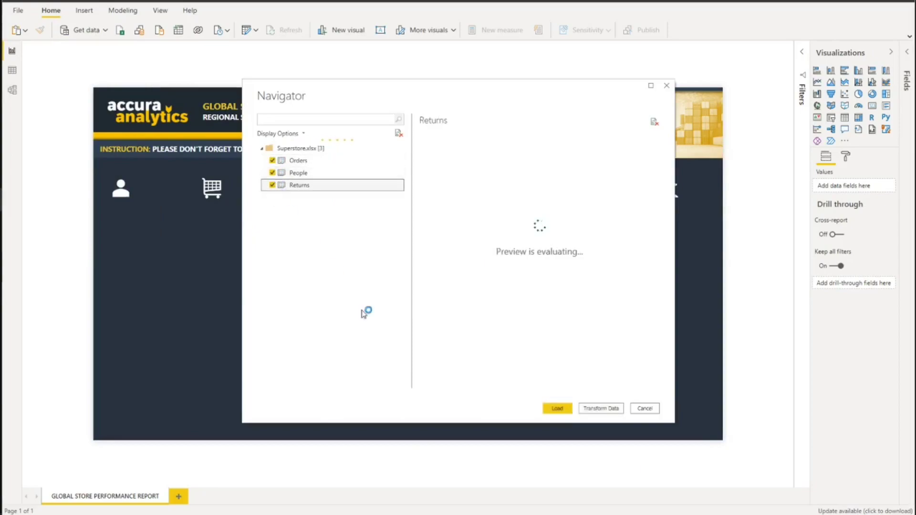
{"action": "left_click", "coordinate": [559, 409]}
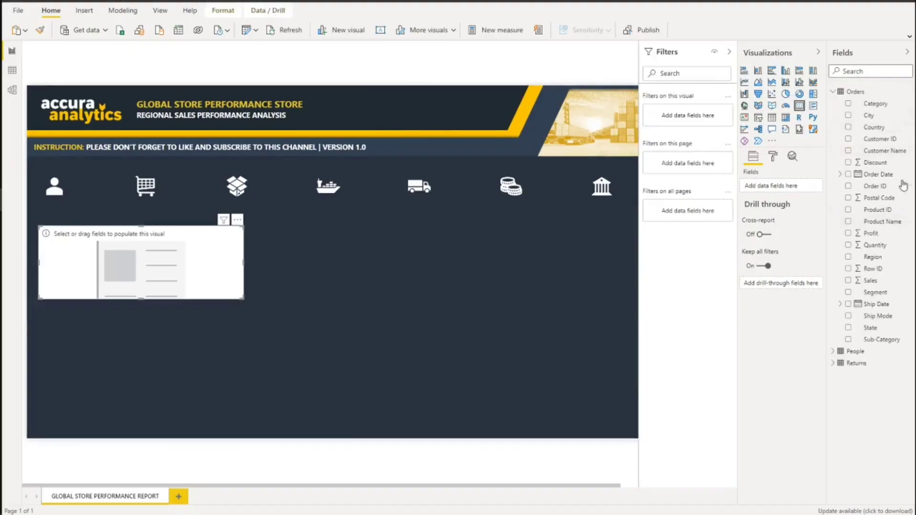
Show the distinct count of Customer Name in the empty card and shrink the card.
{"action": "left_click_drag", "start_coordinate": [827, 184], "coordinate": [778, 186]}
{"action": "left_click", "coordinate": [810, 186]}
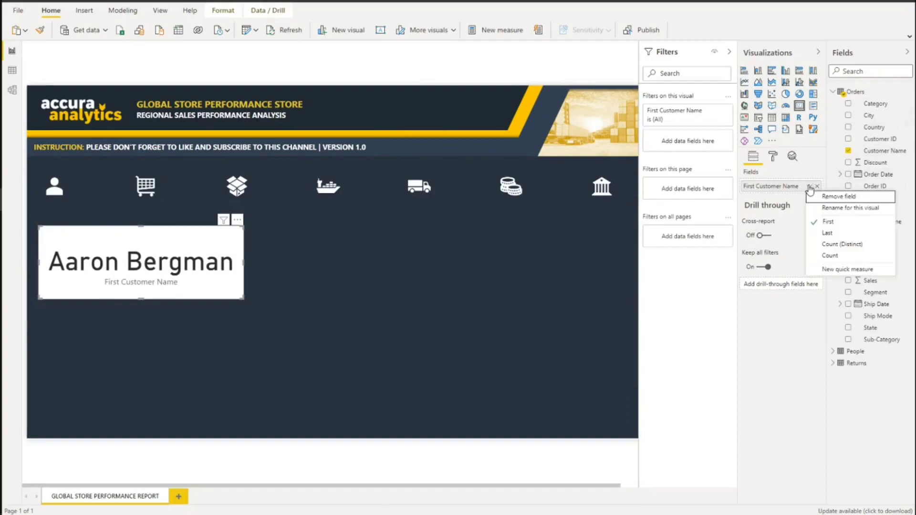
{"action": "left_click", "coordinate": [833, 242]}
{"action": "left_click_drag", "start_coordinate": [245, 304], "coordinate": [141, 282]}
Duplicate the customer count card beside the original and narrow both cards to fit beneath the person and cart icons.
{"action": "key", "text": "ctrl+c"}
{"action": "key", "text": "ctrl+v"}
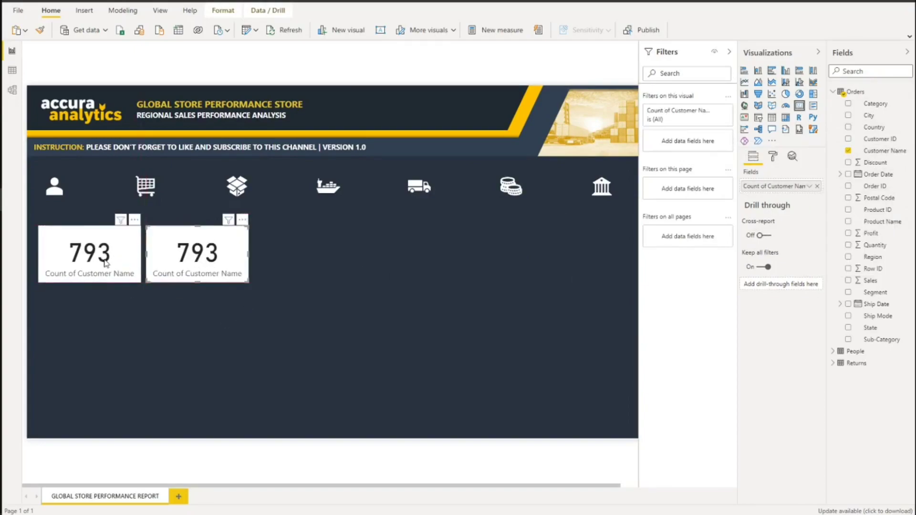
{"action": "left_click", "coordinate": [250, 258]}
{"action": "left_click_drag", "start_coordinate": [240, 256], "coordinate": [223, 256]}
{"action": "left_click", "coordinate": [127, 259]}
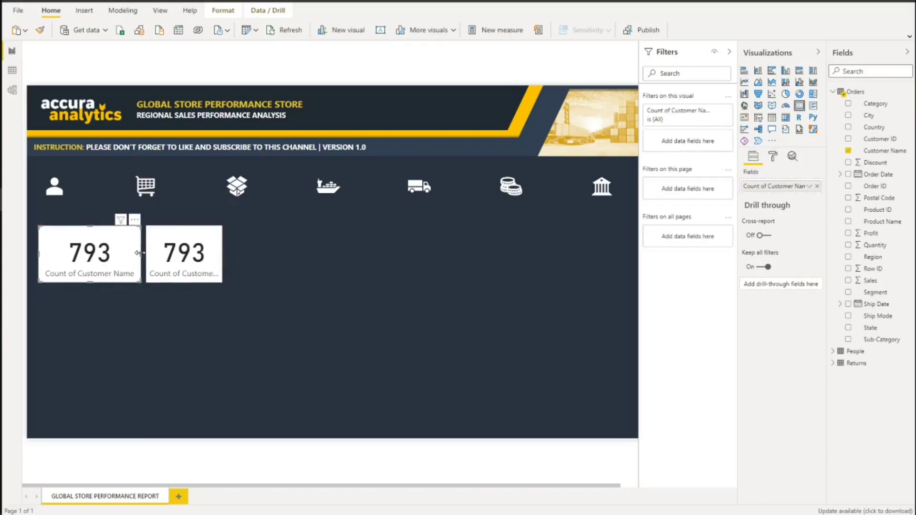
{"action": "left_click_drag", "start_coordinate": [141, 254], "coordinate": [110, 254]}
{"action": "left_click_drag", "start_coordinate": [167, 263], "coordinate": [153, 263]}
Replace the second card's field with Order ID and summarize it as Count.
{"action": "left_click", "coordinate": [817, 187]}
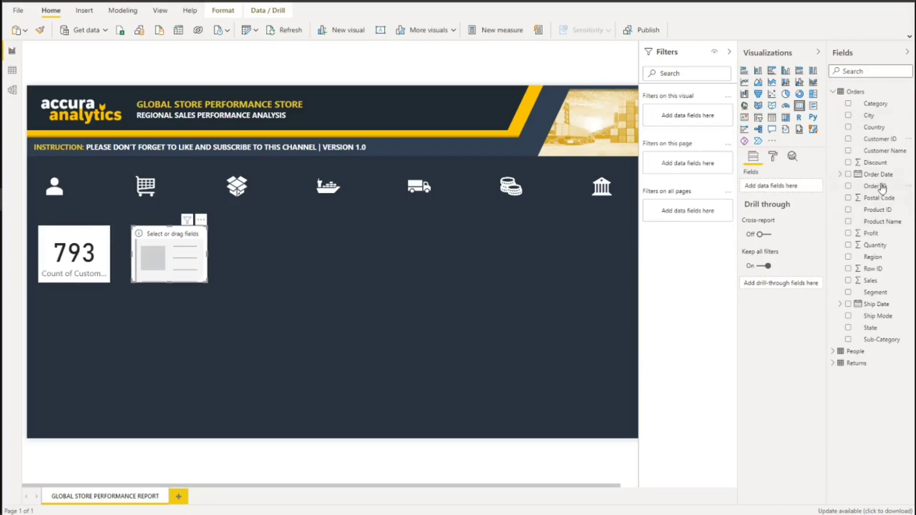
{"action": "left_click_drag", "start_coordinate": [876, 186], "coordinate": [782, 187]}
{"action": "left_click", "coordinate": [809, 186]}
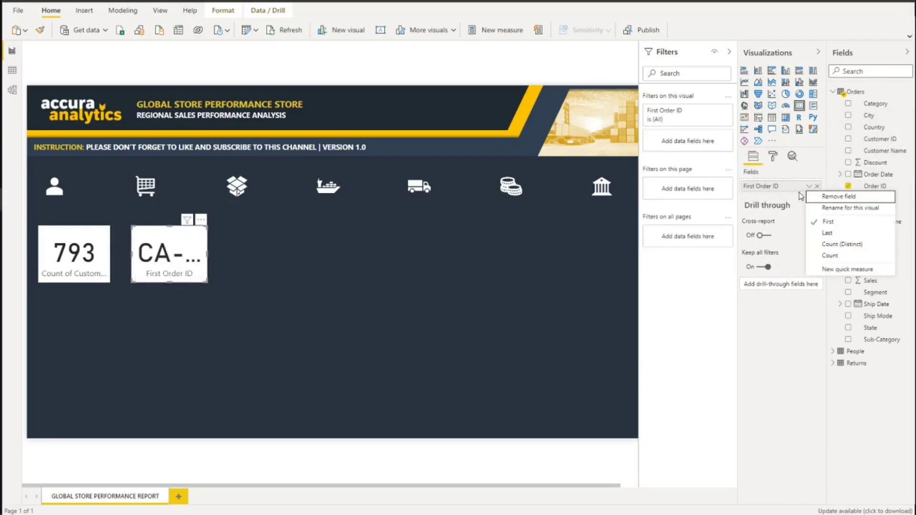
{"action": "left_click", "coordinate": [814, 188]}
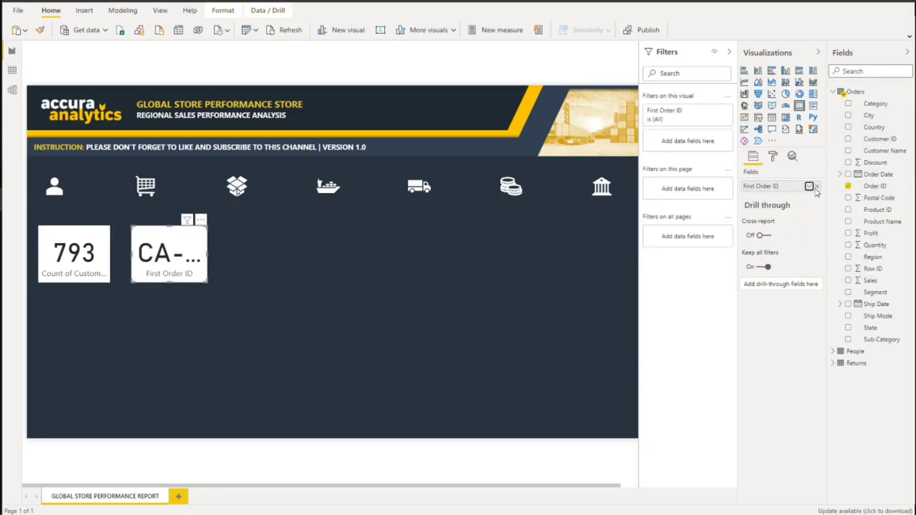
{"action": "left_click", "coordinate": [806, 187]}
{"action": "left_click", "coordinate": [831, 256]}
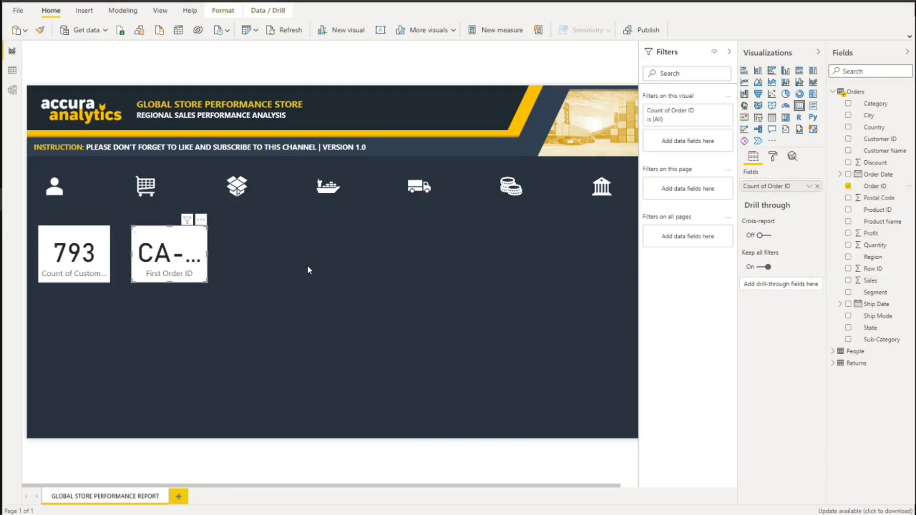
{"action": "left_click", "coordinate": [248, 256]}
Duplicate the Order ID card, place the copy beneath the box icon and replace its field with Quantity.
{"action": "left_click", "coordinate": [186, 265]}
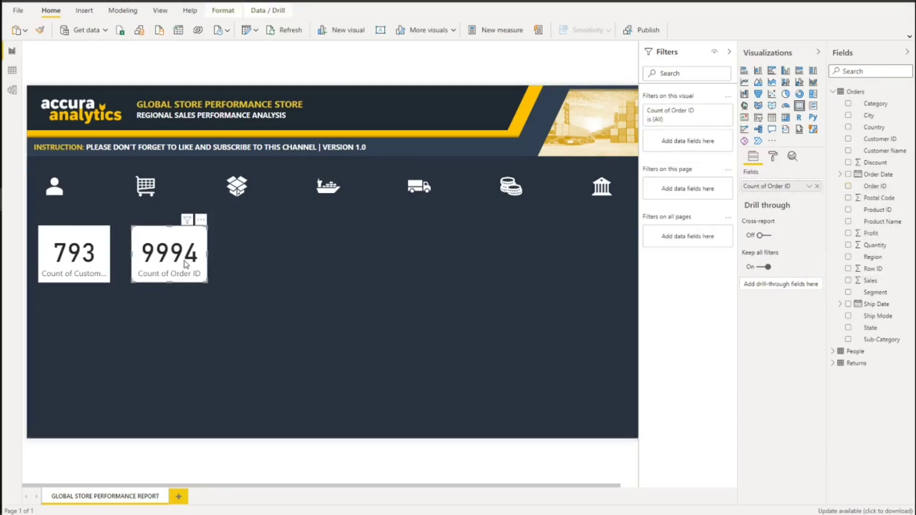
{"action": "key", "text": "ctrl+c"}
{"action": "key", "text": "ctrl+v"}
{"action": "left_click_drag", "start_coordinate": [173, 264], "coordinate": [254, 260]}
{"action": "left_click", "coordinate": [849, 186]}
{"action": "left_click", "coordinate": [849, 246]}
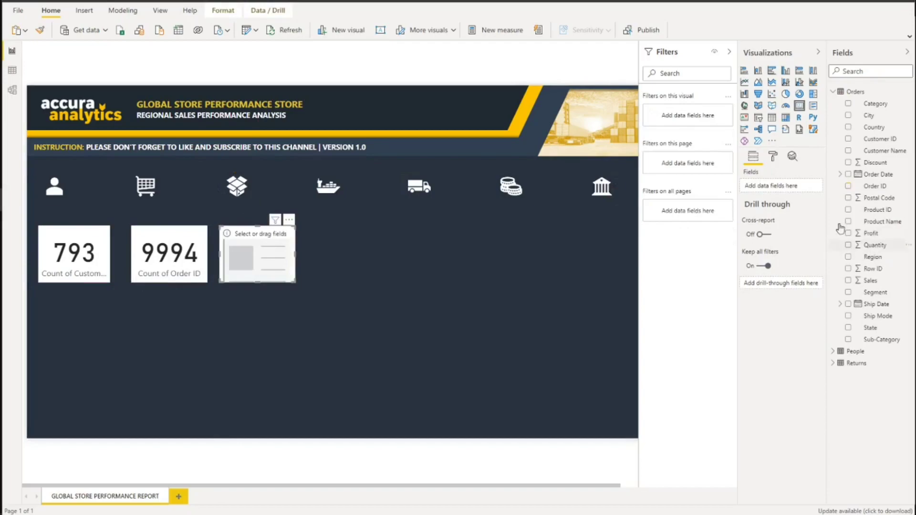
{"action": "left_click", "coordinate": [810, 188]}
{"action": "left_click", "coordinate": [782, 227]}
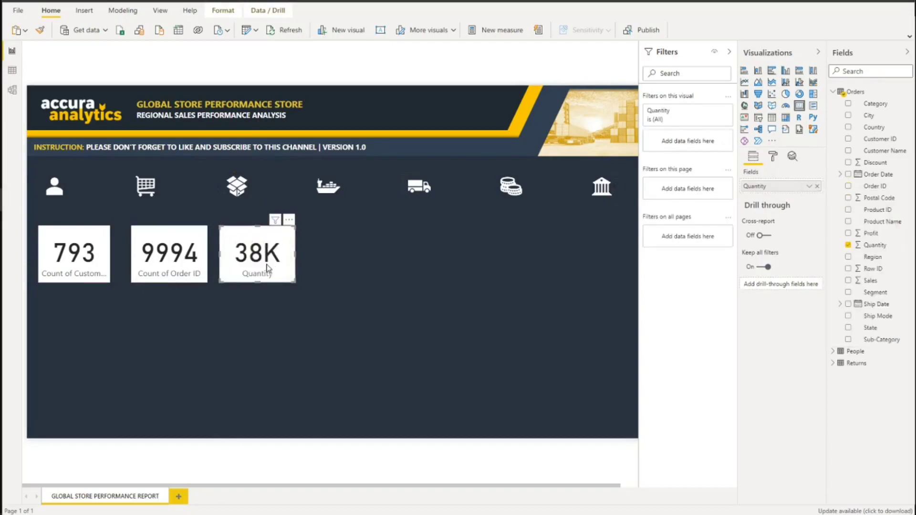
Duplicate the Quantity card beneath the ship icon and make the copy show the average of Delivery Time.
{"action": "key", "text": "ctrl+c"}
{"action": "key", "text": "ctrl+v"}
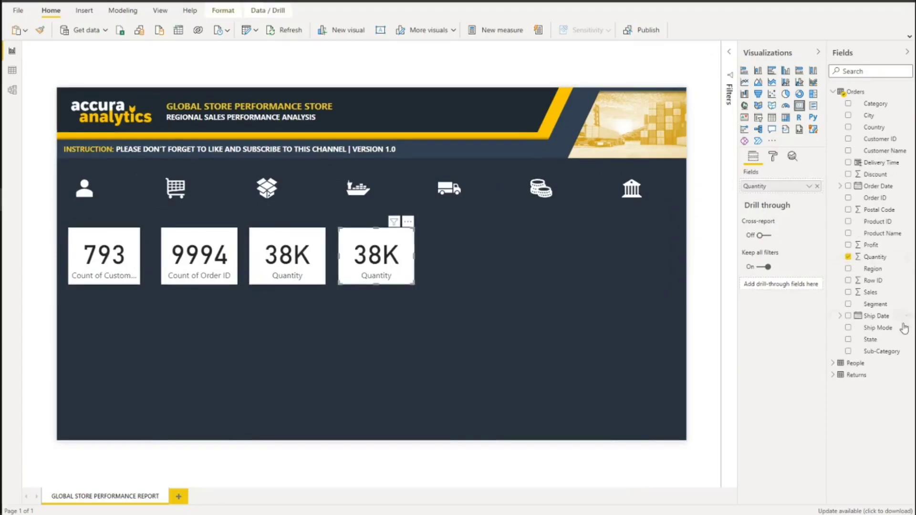
{"action": "left_click", "coordinate": [818, 187]}
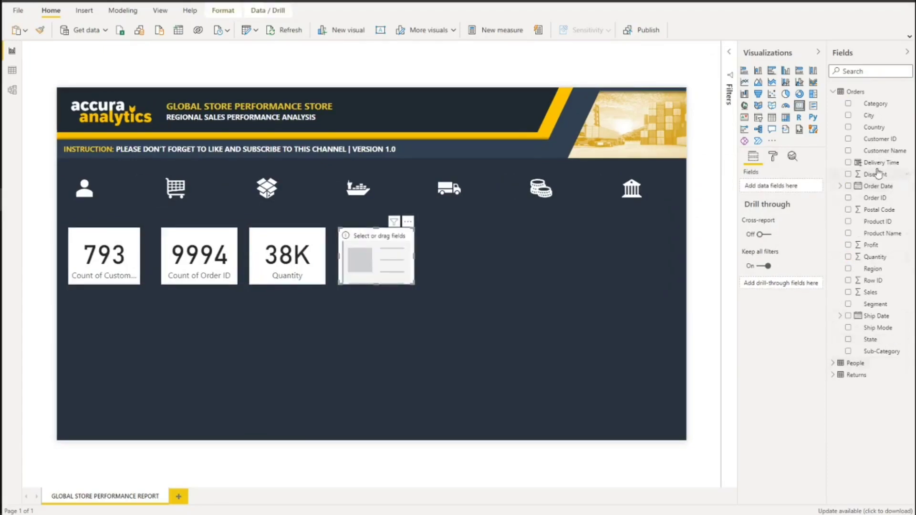
{"action": "left_click_drag", "start_coordinate": [790, 200], "coordinate": [783, 187]}
{"action": "left_click", "coordinate": [810, 187]}
{"action": "left_click", "coordinate": [831, 231]}
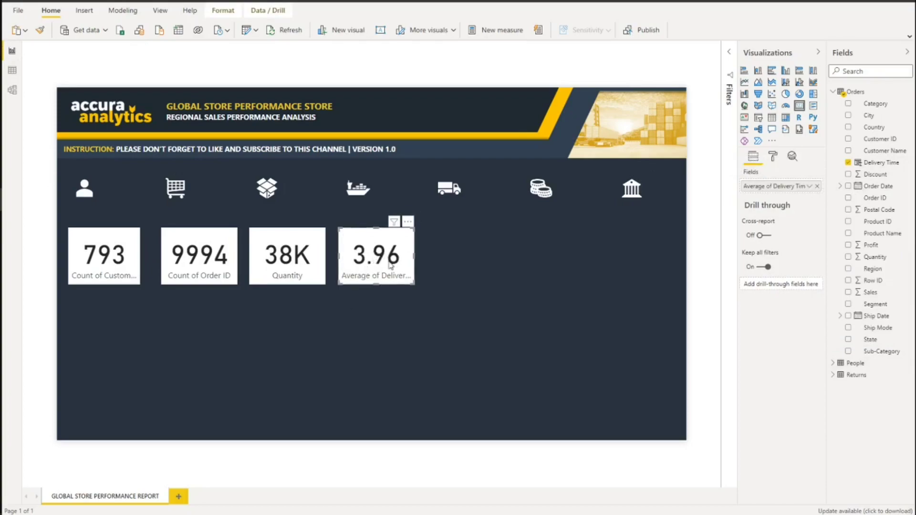
Duplicate the Delivery Time card beneath the truck icon and make the copy show the average of Shipping Cost.
{"action": "key", "text": "ctrl+c"}
{"action": "key", "text": "ctrl+v"}
{"action": "left_click_drag", "start_coordinate": [384, 264], "coordinate": [456, 259]}
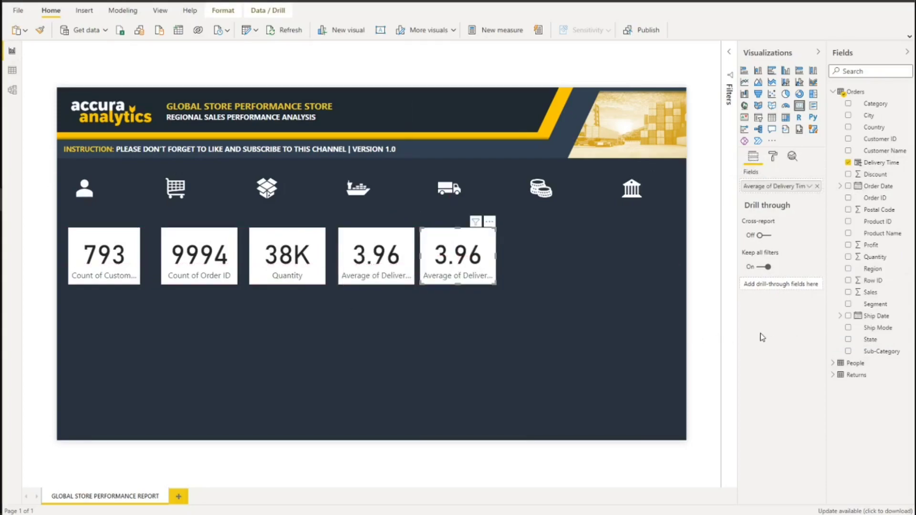
{"action": "left_click", "coordinate": [817, 186]}
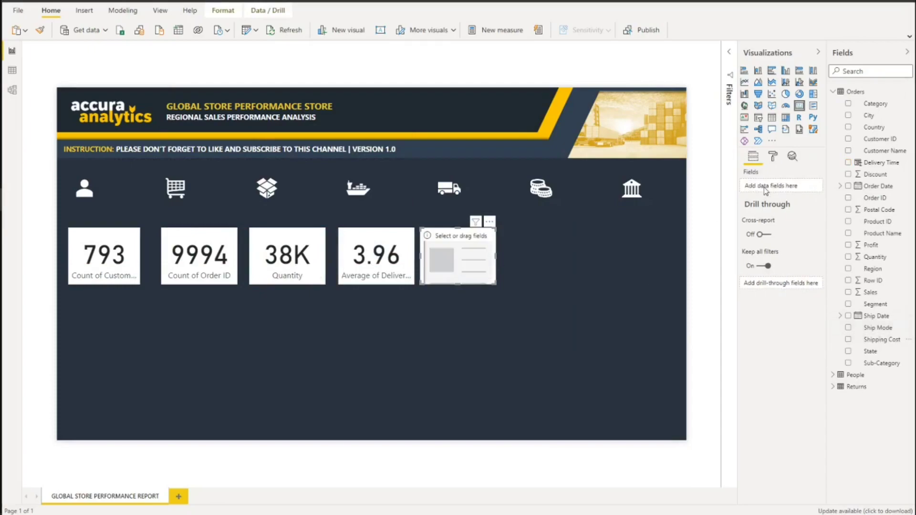
{"action": "left_click_drag", "start_coordinate": [765, 191], "coordinate": [768, 187]}
{"action": "left_click", "coordinate": [810, 186]}
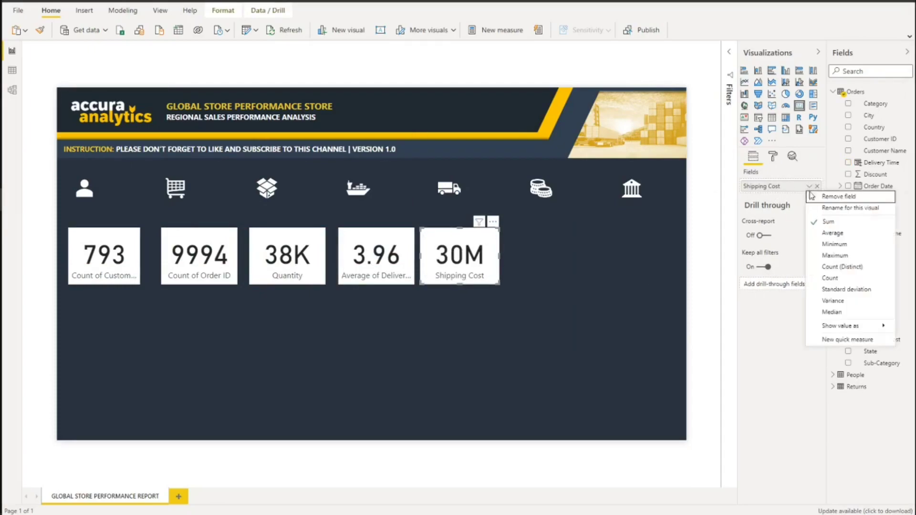
{"action": "left_click", "coordinate": [833, 233]}
Duplicate the Shipping Cost card further along the row and replace the copied field with Sales.
{"action": "left_click_drag", "start_coordinate": [475, 272], "coordinate": [638, 277]}
{"action": "left_click", "coordinate": [849, 339]}
{"action": "left_click", "coordinate": [848, 292]}
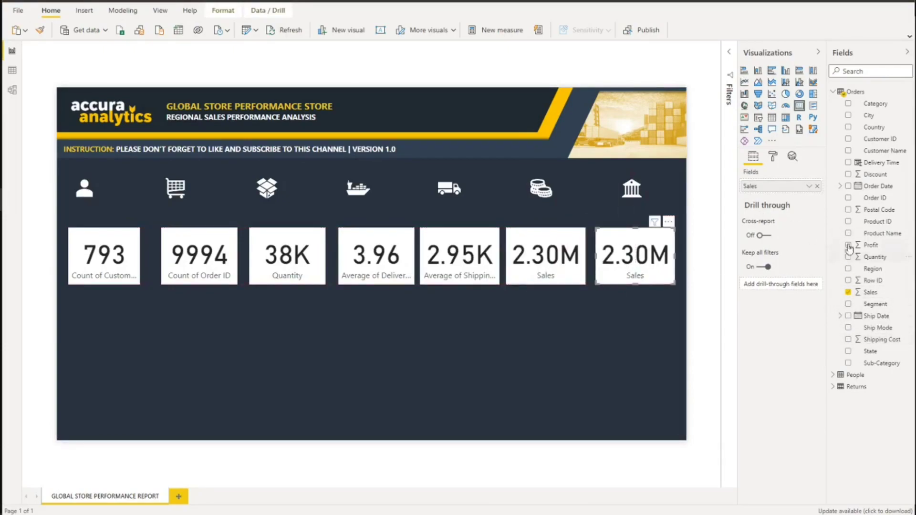
Replace the field of the card beneath the bank icon with Profit and widen it to the page edge.
{"action": "left_click", "coordinate": [818, 186]}
{"action": "left_click", "coordinate": [849, 245]}
{"action": "left_click_drag", "start_coordinate": [675, 258], "coordinate": [686, 262]}
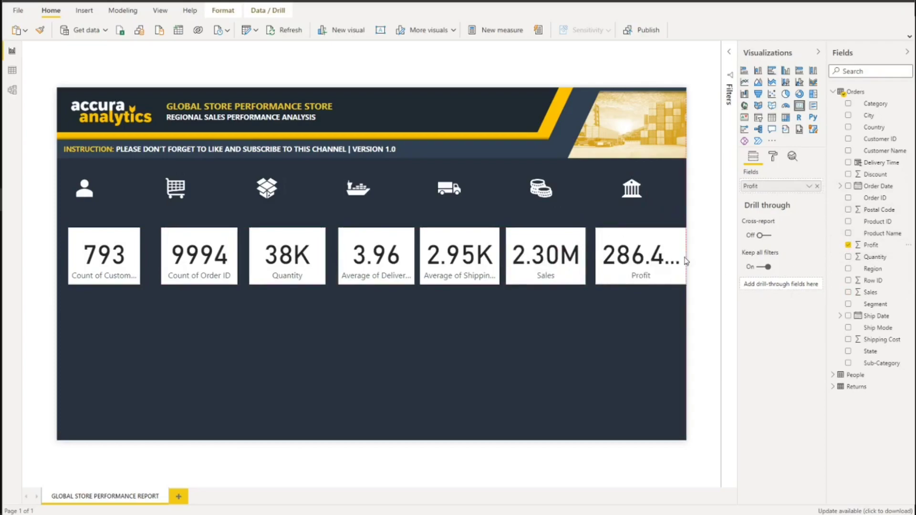
Select all seven KPI cards and set their data labels to 25 pt Segoe UI Bold.
{"action": "left_click_drag", "start_coordinate": [67, 303], "coordinate": [698, 218]}
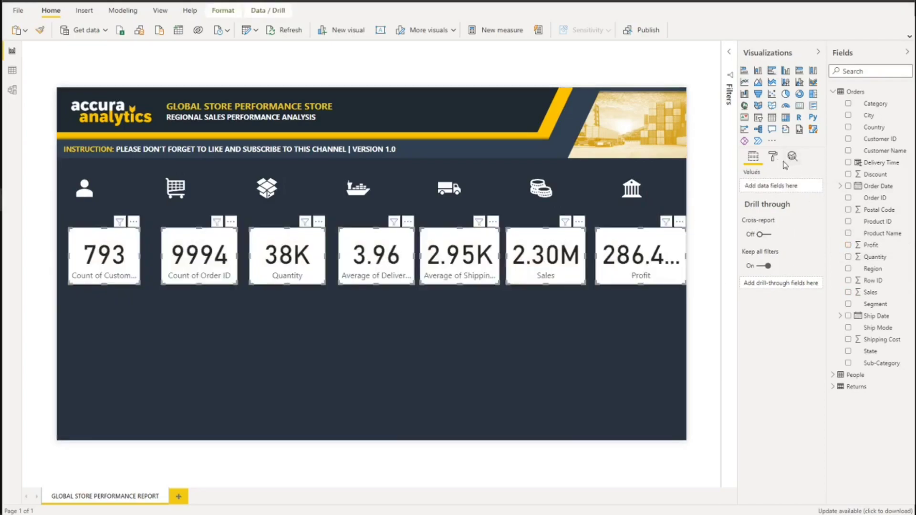
{"action": "left_click", "coordinate": [773, 157]}
{"action": "left_click", "coordinate": [778, 214]}
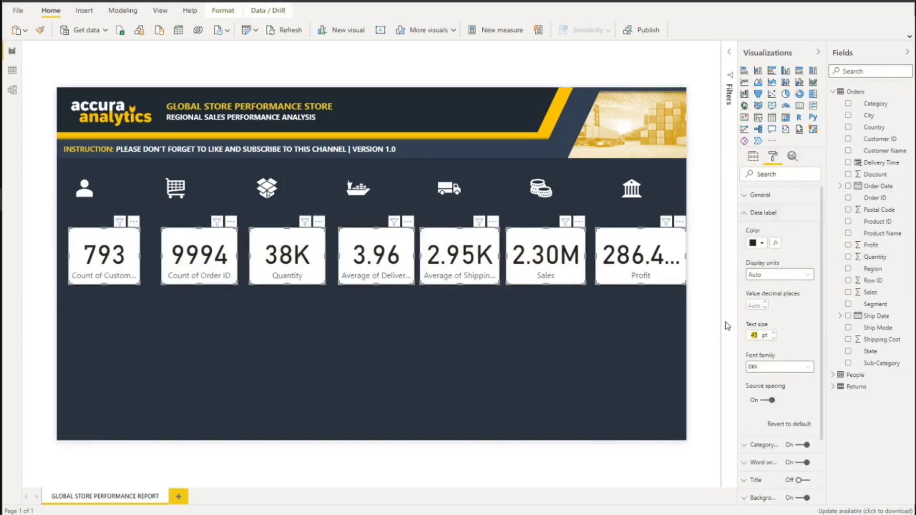
{"action": "type", "text": "25"}
{"action": "left_click", "coordinate": [791, 366]}
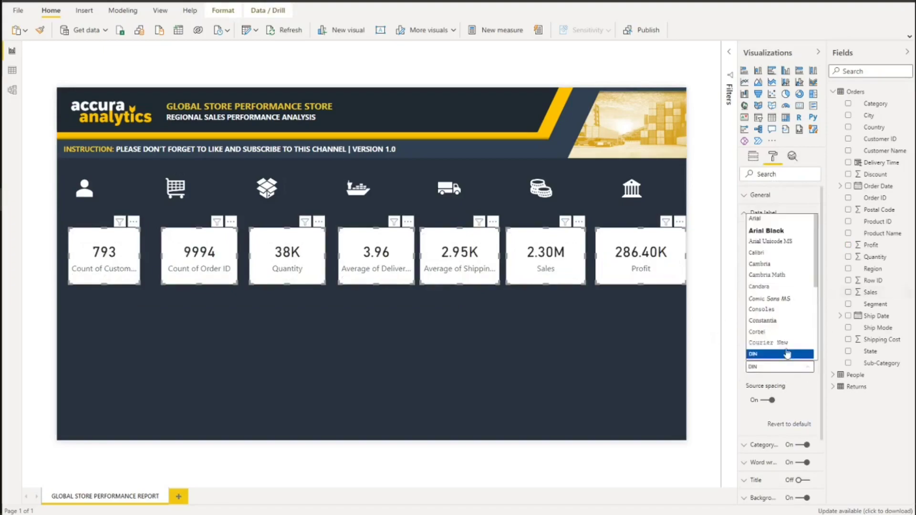
{"action": "scroll", "coordinate": [787, 353], "scroll_direction": "down", "scroll_amount": 3}
{"action": "left_click", "coordinate": [794, 288]}
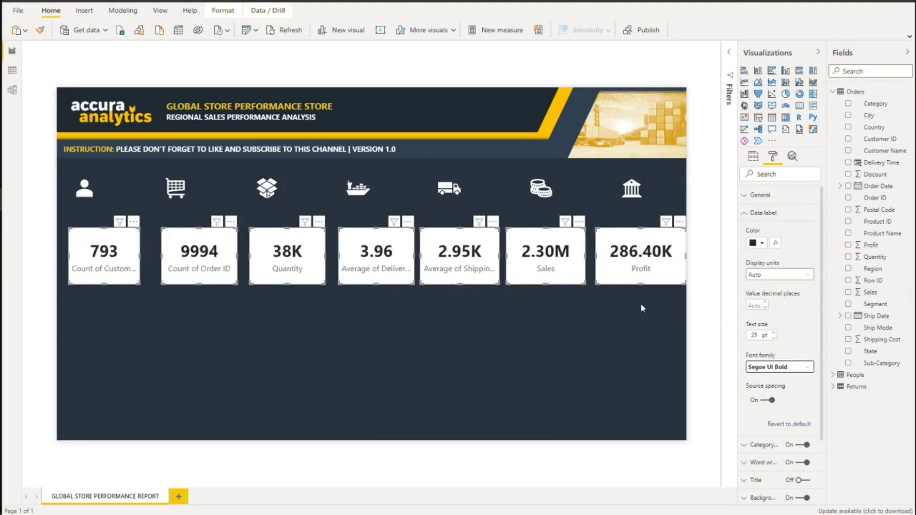
Set the height of all seven selected KPI cards to 70.
{"action": "left_click", "coordinate": [763, 213]}
{"action": "left_click", "coordinate": [760, 195]}
{"action": "double_click", "coordinate": [755, 316]}
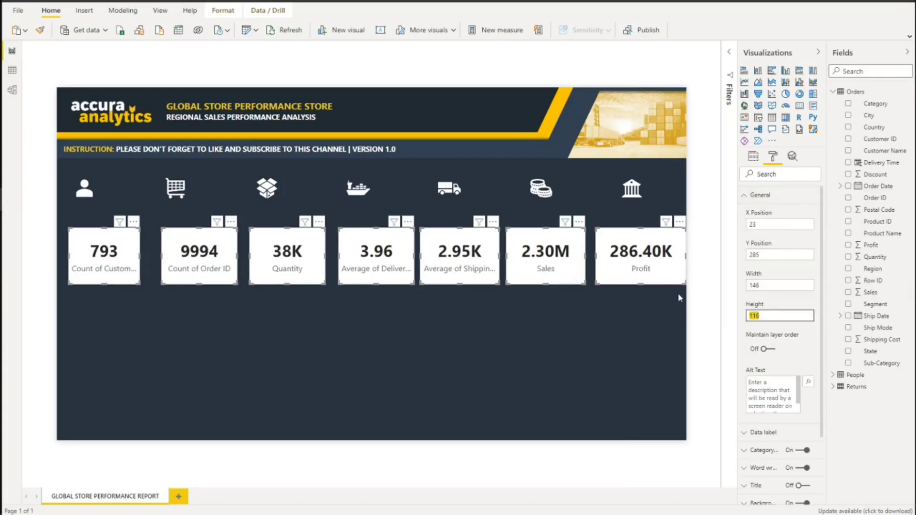
{"action": "type", "text": "500"}
{"action": "key", "text": "BackSpace"}
{"action": "key", "text": "BackSpace"}
{"action": "key", "text": "BackSpace"}
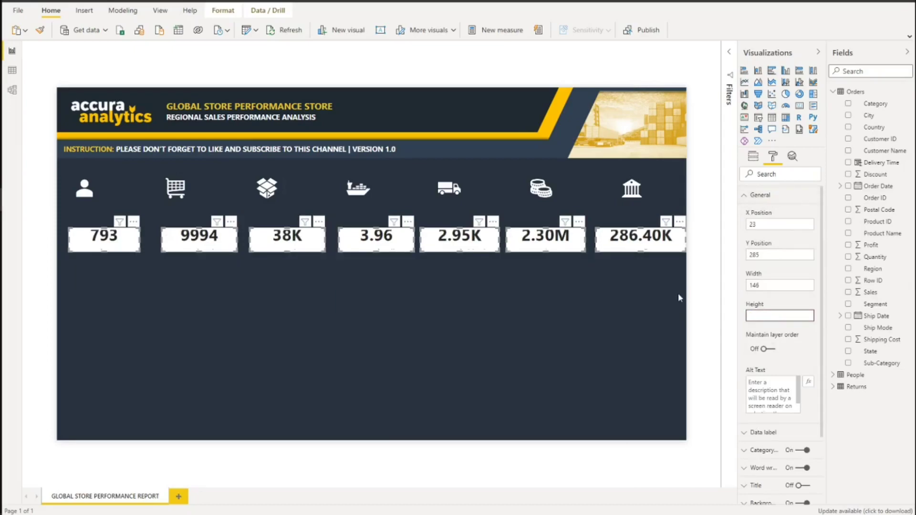
{"action": "type", "text": "70"}
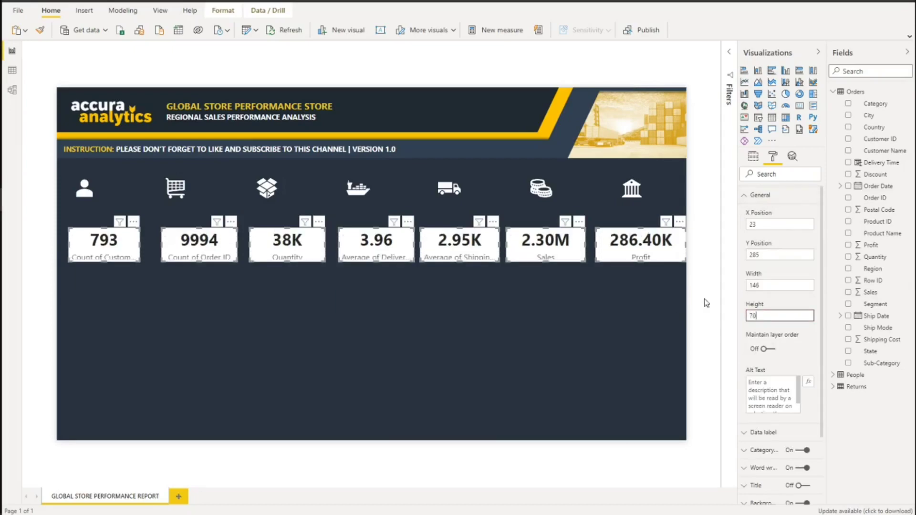
{"action": "left_click", "coordinate": [752, 196]}
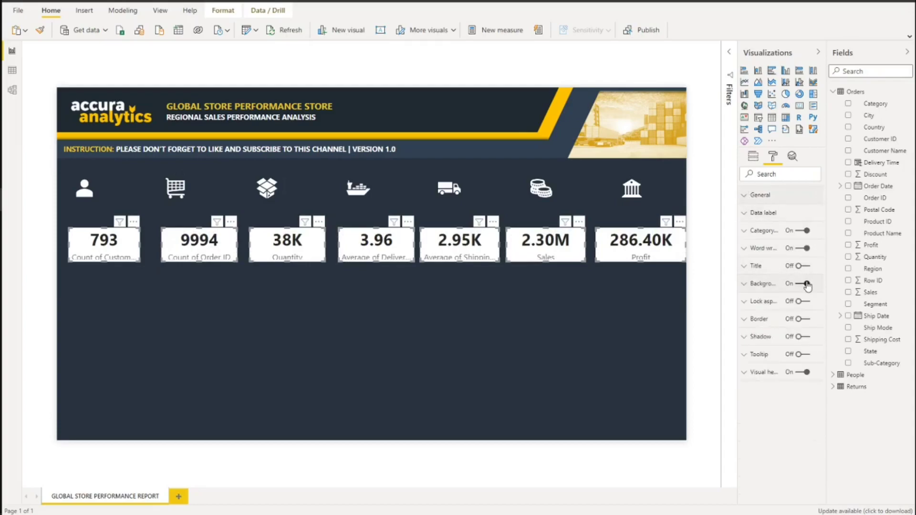
Make the selected cards' data labels white and turn off their background and category labels.
{"action": "left_click", "coordinate": [761, 214]}
{"action": "left_click", "coordinate": [757, 243]}
{"action": "left_click", "coordinate": [745, 218]}
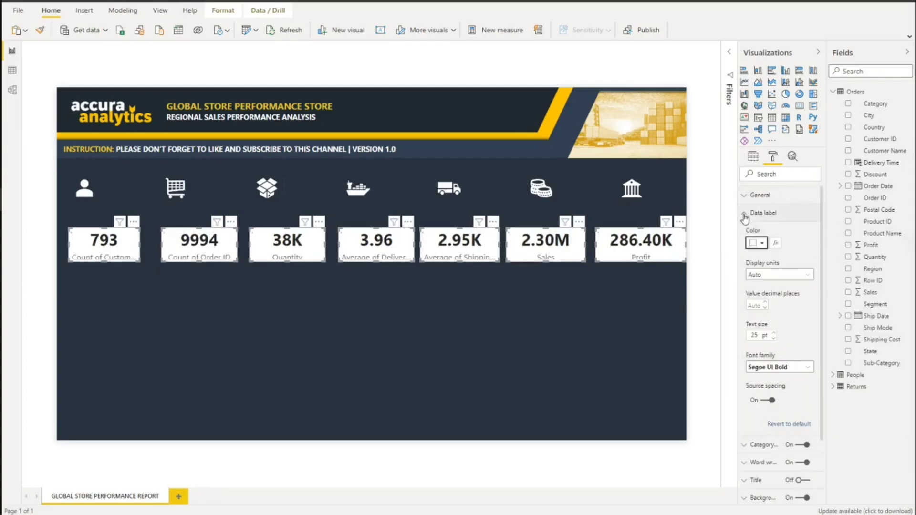
{"action": "left_click", "coordinate": [745, 214]}
{"action": "left_click", "coordinate": [802, 284]}
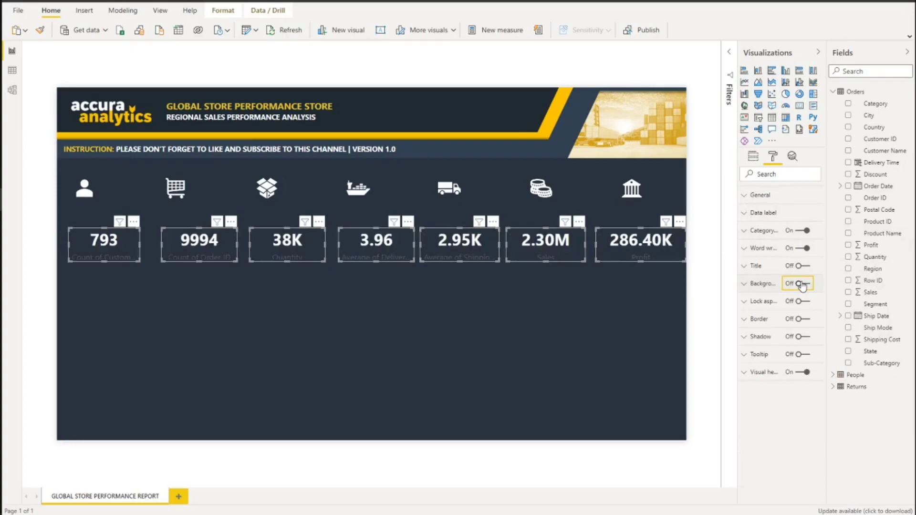
{"action": "left_click", "coordinate": [804, 231]}
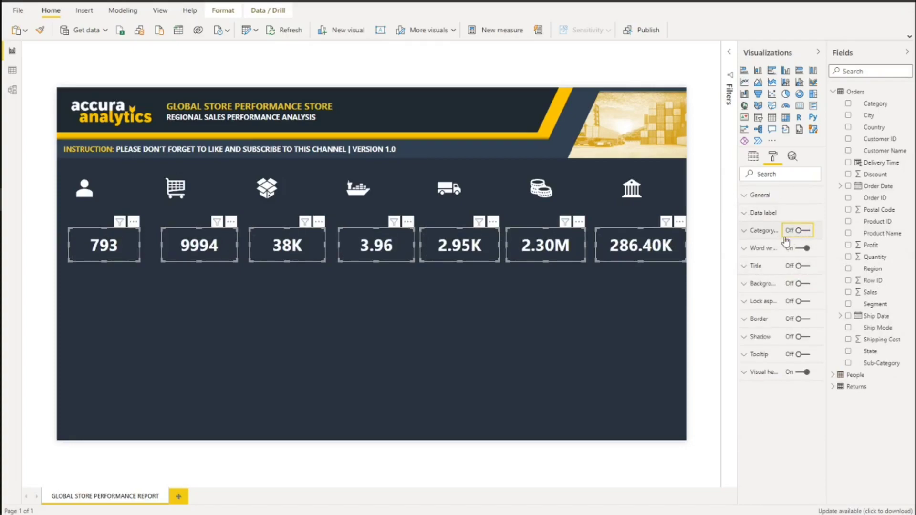
Reduce the data label text size of the selected cards to 20 pt.
{"action": "left_click", "coordinate": [777, 213]}
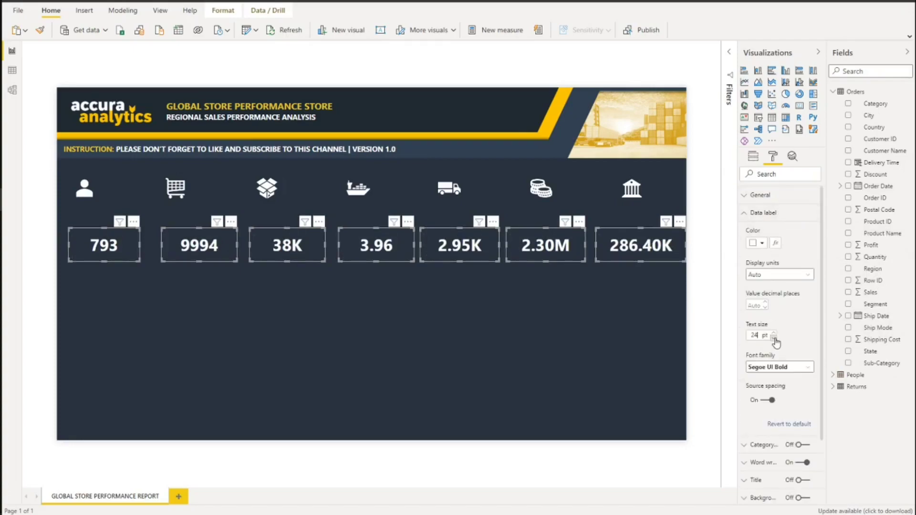
{"action": "left_click", "coordinate": [774, 338]}
{"action": "left_click", "coordinate": [773, 338]}
{"action": "left_click", "coordinate": [774, 338]}
{"action": "left_click", "coordinate": [774, 338]}
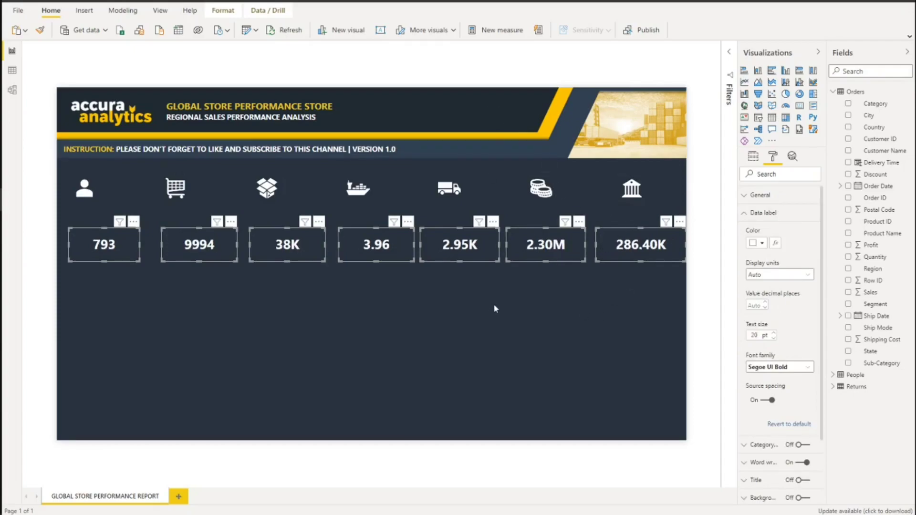
{"action": "left_click", "coordinate": [577, 294]}
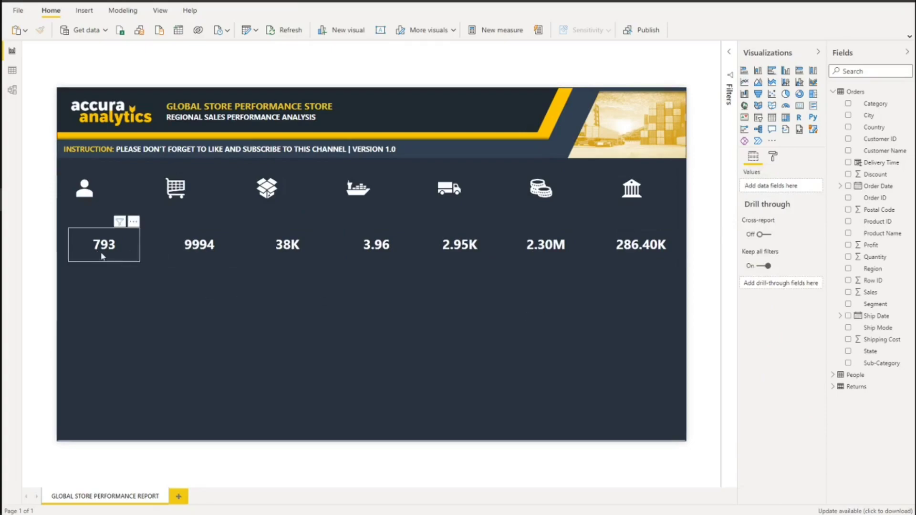
Select the whole row of KPI cards and set their width to 120.
{"action": "left_click_drag", "start_coordinate": [70, 281], "coordinate": [688, 218]}
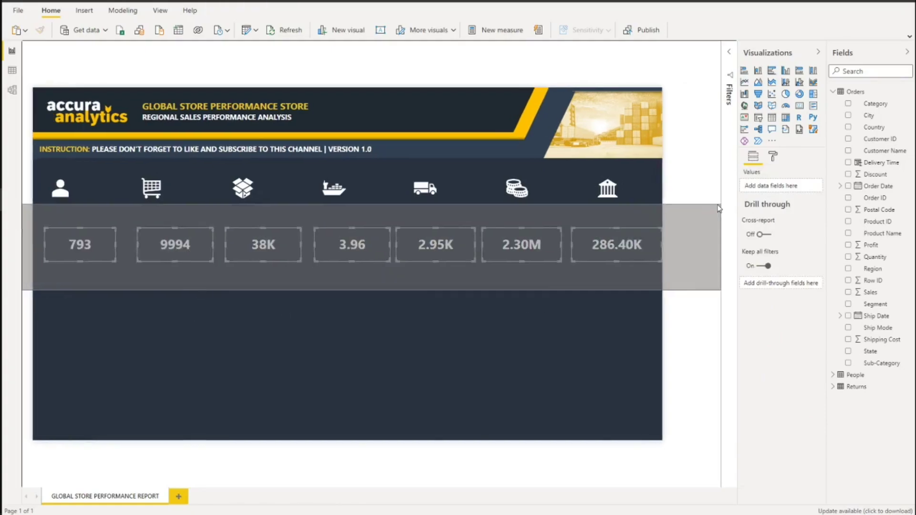
{"action": "left_click", "coordinate": [761, 195]}
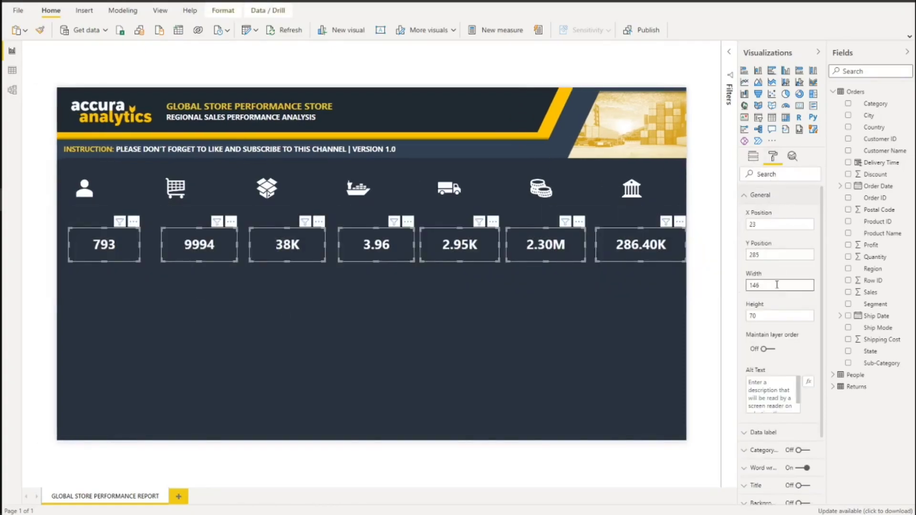
{"action": "double_click", "coordinate": [777, 285]}
{"action": "type", "text": "100"}
{"action": "key", "text": "Return"}
{"action": "type", "text": "120"}
{"action": "key", "text": "Return"}
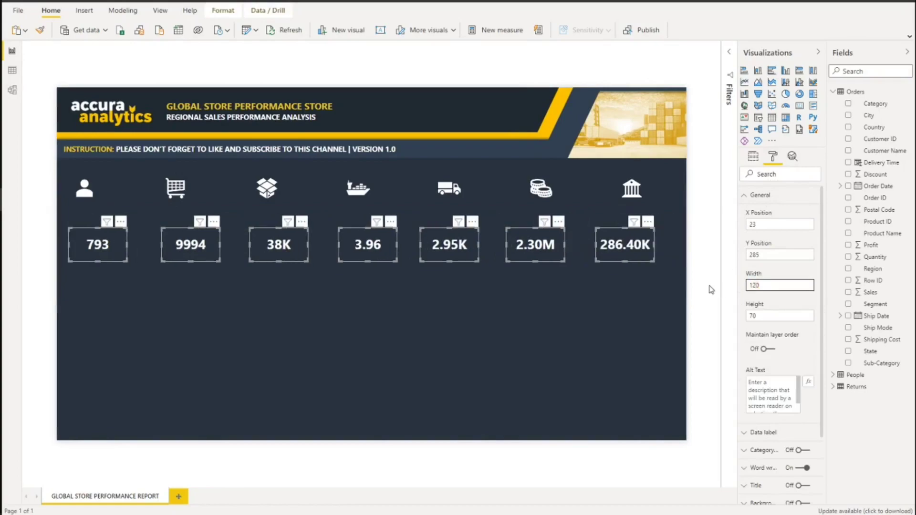
{"action": "left_click", "coordinate": [613, 298]}
Move the person icon slightly left and place each of the seven KPI cards directly to the right of its matching icon.
{"action": "left_click", "coordinate": [76, 188]}
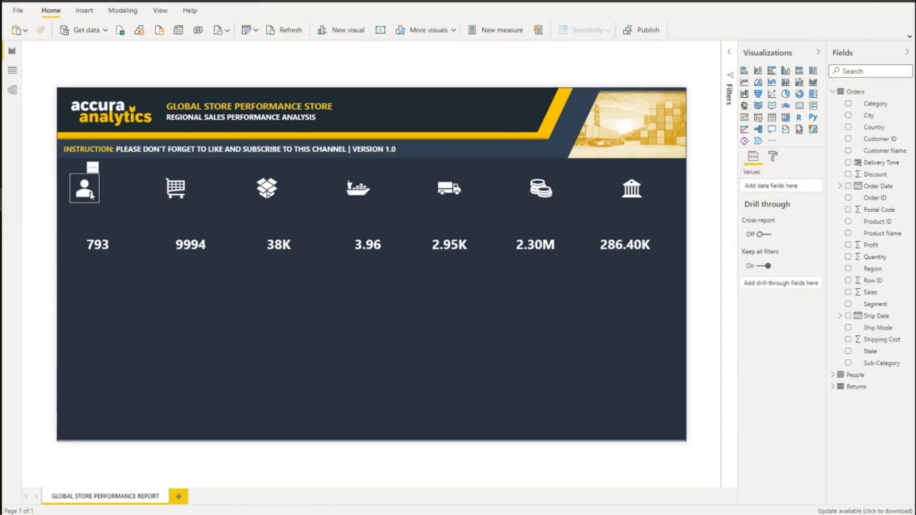
{"action": "left_click_drag", "start_coordinate": [105, 243], "coordinate": [128, 190]}
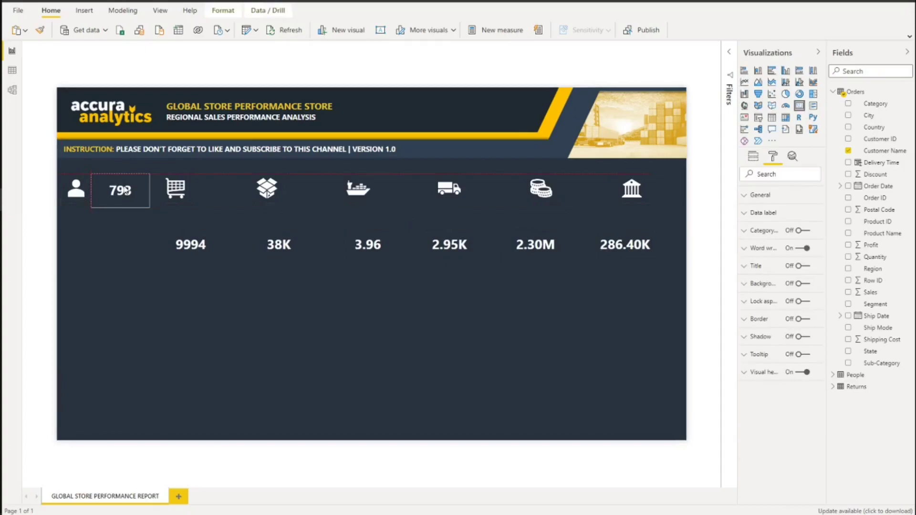
{"action": "left_click_drag", "start_coordinate": [191, 245], "coordinate": [215, 191]}
{"action": "left_click_drag", "start_coordinate": [281, 244], "coordinate": [305, 194]}
{"action": "left_click_drag", "start_coordinate": [355, 255], "coordinate": [392, 201]}
{"action": "left_click_drag", "start_coordinate": [445, 254], "coordinate": [489, 200]}
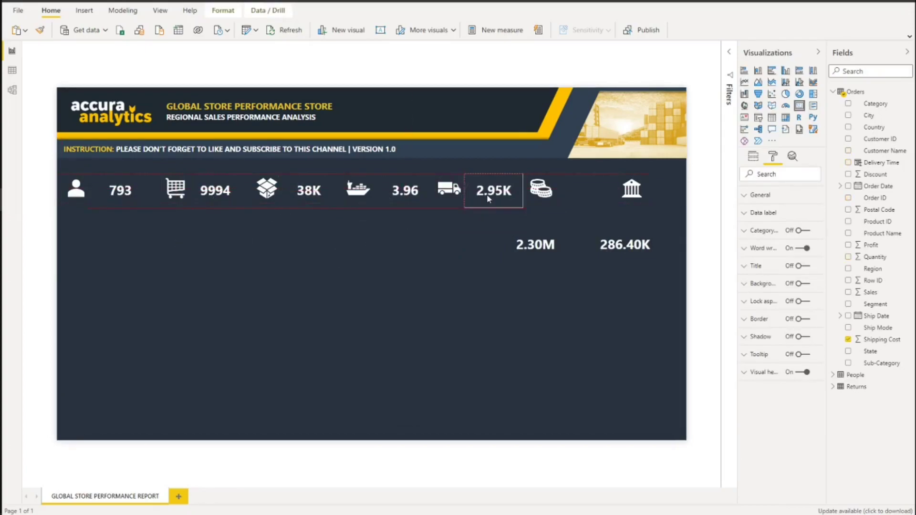
{"action": "left_click_drag", "start_coordinate": [530, 253], "coordinate": [576, 199]}
{"action": "left_click_drag", "start_coordinate": [634, 255], "coordinate": [666, 200]}
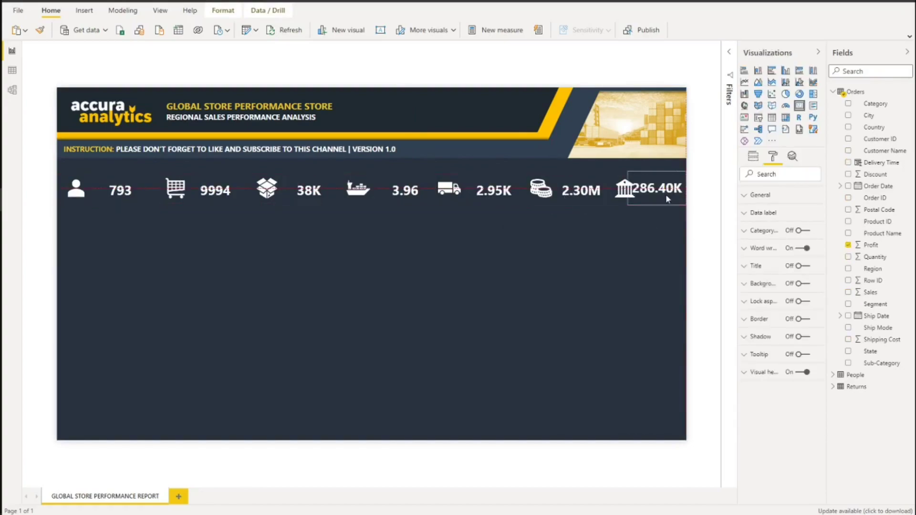
Shift the icons and cards from the cart to the bank icon left, and nudge the entire row slightly up and left.
{"action": "left_click_drag", "start_coordinate": [641, 270], "coordinate": [144, 162]}
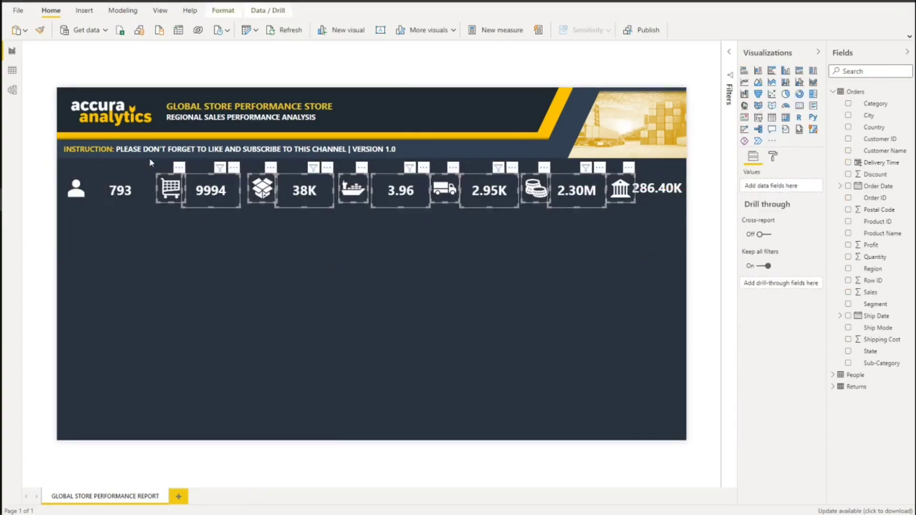
{"action": "key", "text": "Left"}
{"action": "key", "text": "Left"}
{"action": "key", "text": "Left"}
{"action": "key", "text": "Left"}
{"action": "key", "text": "Left"}
{"action": "key", "text": "Left"}
{"action": "key", "text": "Left"}
{"action": "key", "text": "Left"}
{"action": "key", "text": "Left"}
{"action": "key", "text": "Left"}
{"action": "key", "text": "Left"}
{"action": "key", "text": "Left"}
{"action": "key", "text": "Left"}
{"action": "key", "text": "Left"}
{"action": "key", "text": "Left"}
{"action": "left_click", "coordinate": [428, 314]}
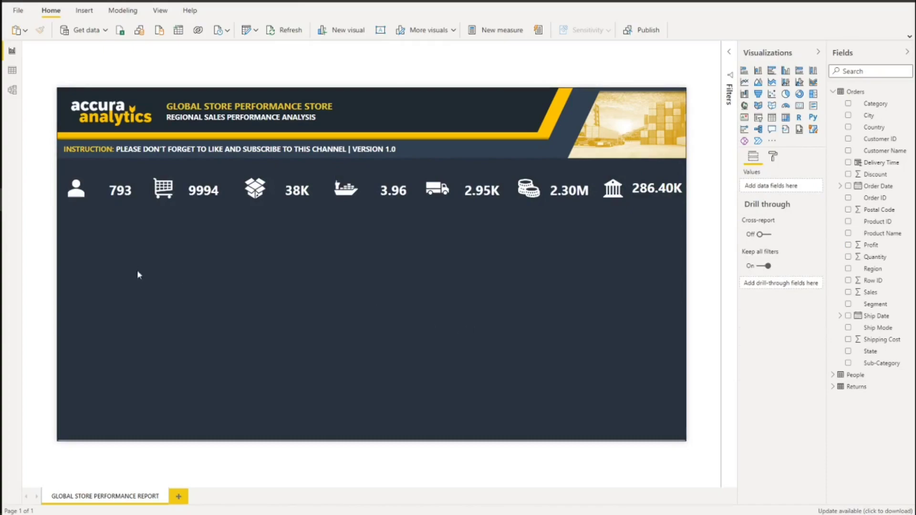
{"action": "left_click_drag", "start_coordinate": [24, 214], "coordinate": [723, 143]}
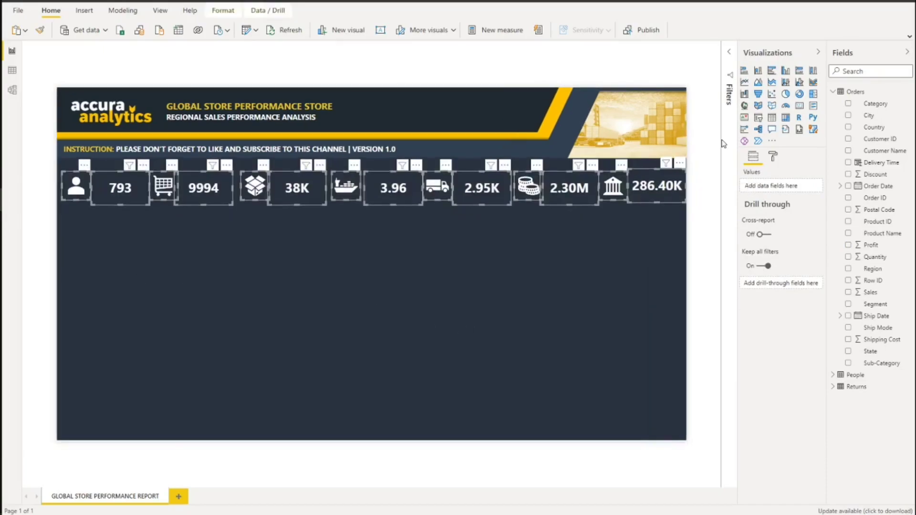
{"action": "left_click", "coordinate": [289, 283]}
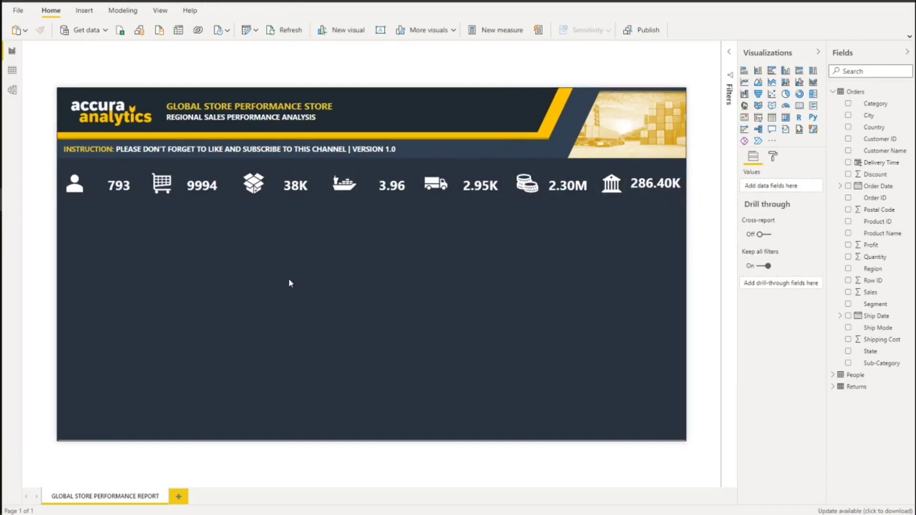
Insert a rectangle and stretch it across the full page width beneath the header banner, covering the KPI row.
{"action": "left_click", "coordinate": [84, 10]}
{"action": "left_click", "coordinate": [839, 29]}
{"action": "left_click", "coordinate": [841, 67]}
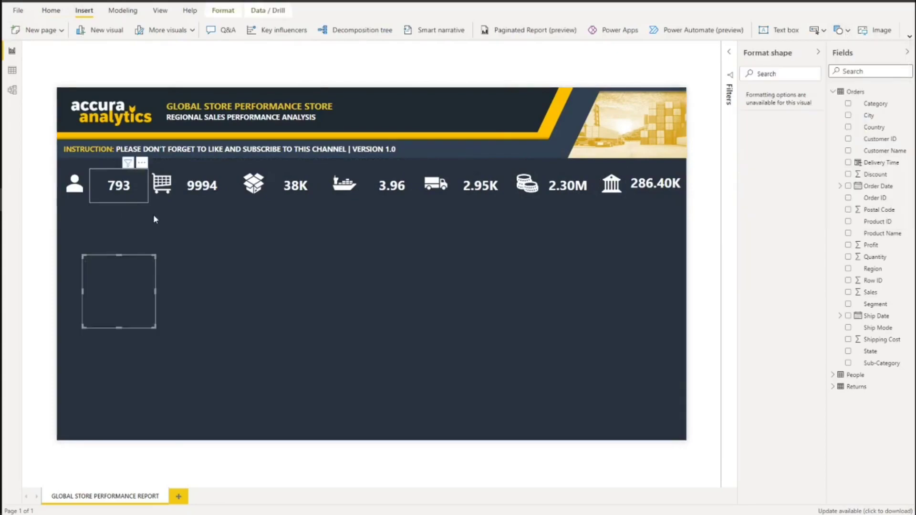
{"action": "left_click_drag", "start_coordinate": [107, 273], "coordinate": [78, 184]}
{"action": "left_click_drag", "start_coordinate": [130, 192], "coordinate": [687, 193]}
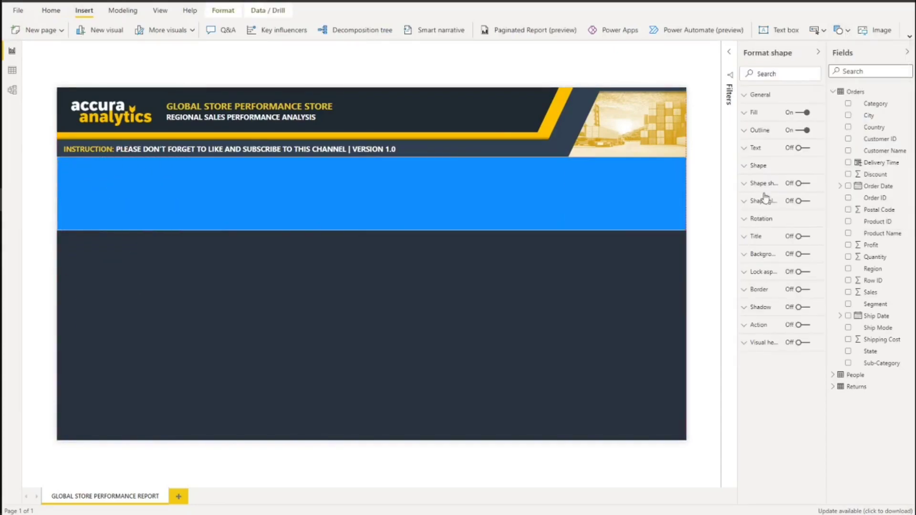
{"action": "left_click_drag", "start_coordinate": [371, 227], "coordinate": [377, 213]}
Send the blue rectangle behind the icons and cards and reduce its height to fit the KPI row.
{"action": "left_click", "coordinate": [223, 10]}
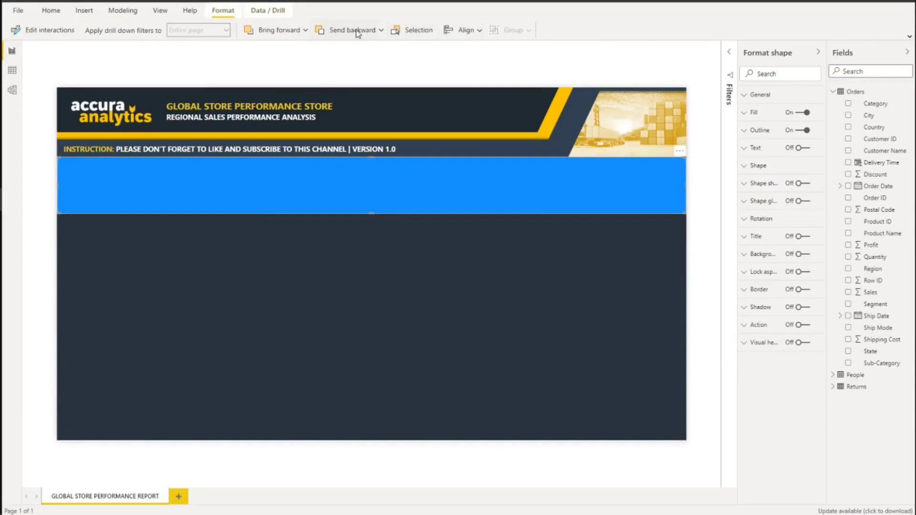
{"action": "left_click", "coordinate": [380, 30]}
{"action": "left_click", "coordinate": [382, 67]}
{"action": "left_click", "coordinate": [379, 246]}
{"action": "left_click", "coordinate": [389, 211]}
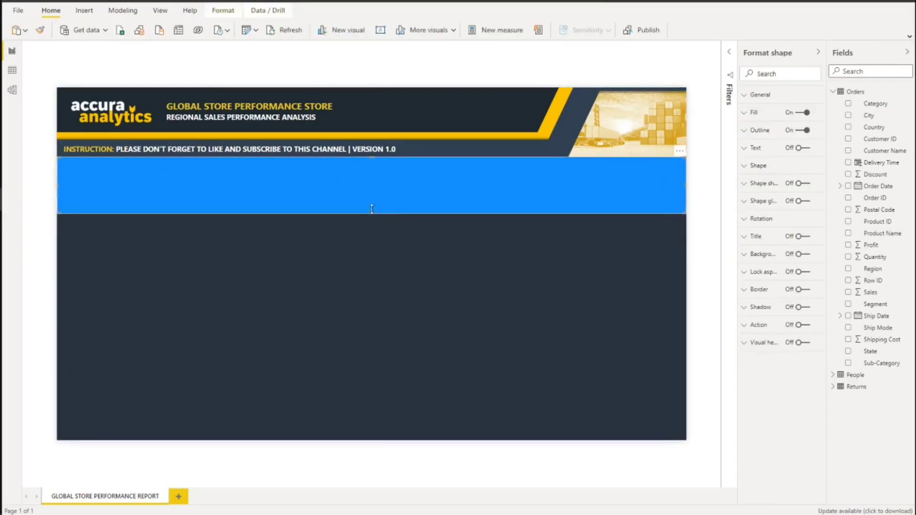
{"action": "left_click_drag", "start_coordinate": [372, 208], "coordinate": [372, 201]}
{"action": "left_click", "coordinate": [371, 242]}
Select all icons and KPI cards and nudge them up and left to sit centred on the blue band.
{"action": "left_click_drag", "start_coordinate": [67, 220], "coordinate": [697, 166]}
{"action": "key", "text": "Up"}
{"action": "key", "text": "Up"}
{"action": "key", "text": "Up"}
{"action": "key", "text": "Up"}
{"action": "key", "text": "Up"}
{"action": "key", "text": "Up"}
{"action": "key", "text": "Up"}
{"action": "key", "text": "Left"}
{"action": "key", "text": "Left"}
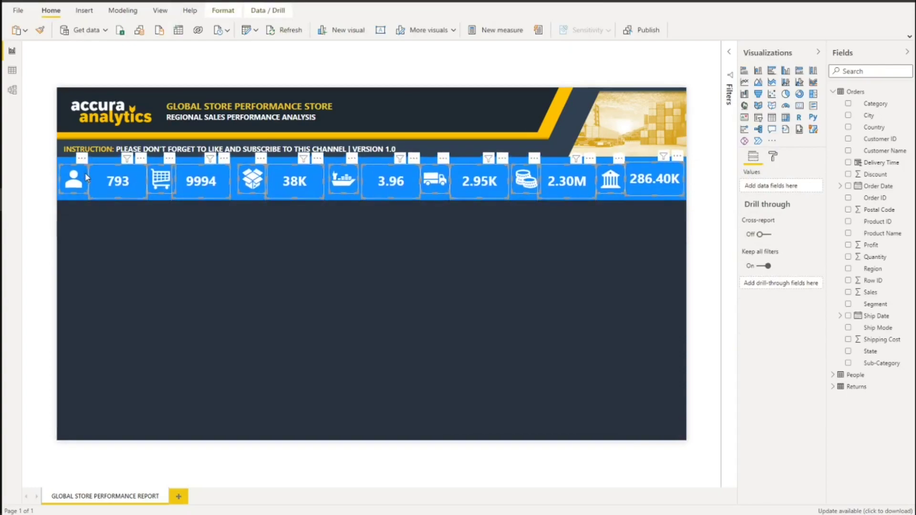
{"action": "left_click", "coordinate": [126, 220]}
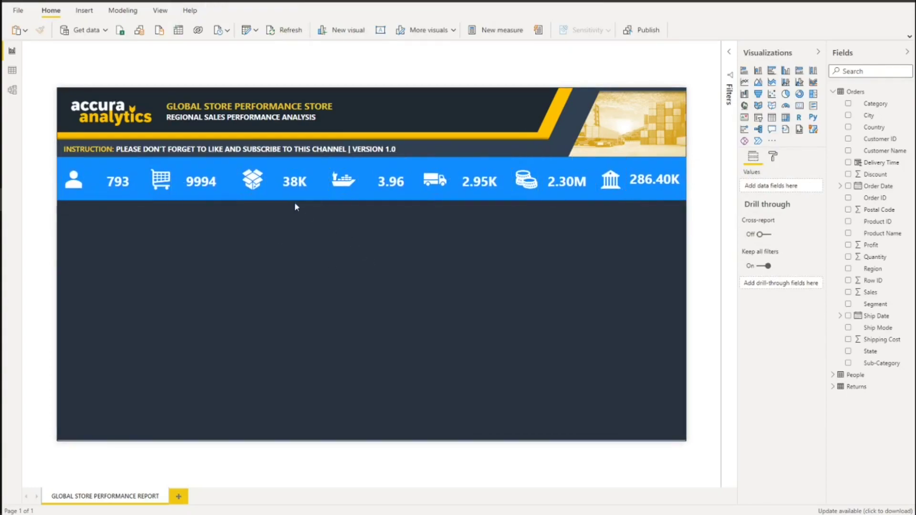
Duplicate the blue band as a thin full-width strip directly beneath it and turn off the strip's outline.
{"action": "left_click", "coordinate": [297, 203]}
{"action": "left_click_drag", "start_coordinate": [311, 205], "coordinate": [388, 218]}
{"action": "left_click", "coordinate": [352, 253]}
{"action": "left_click", "coordinate": [353, 210]}
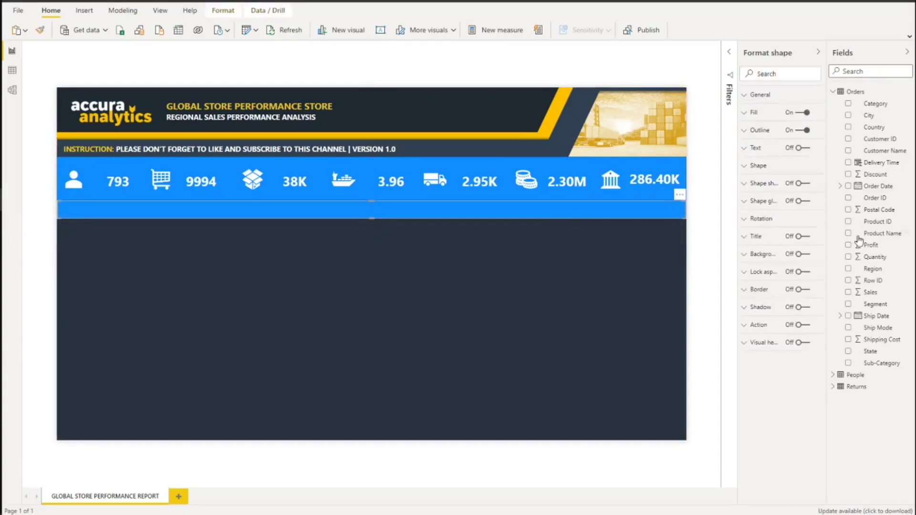
{"action": "left_click", "coordinate": [805, 131]}
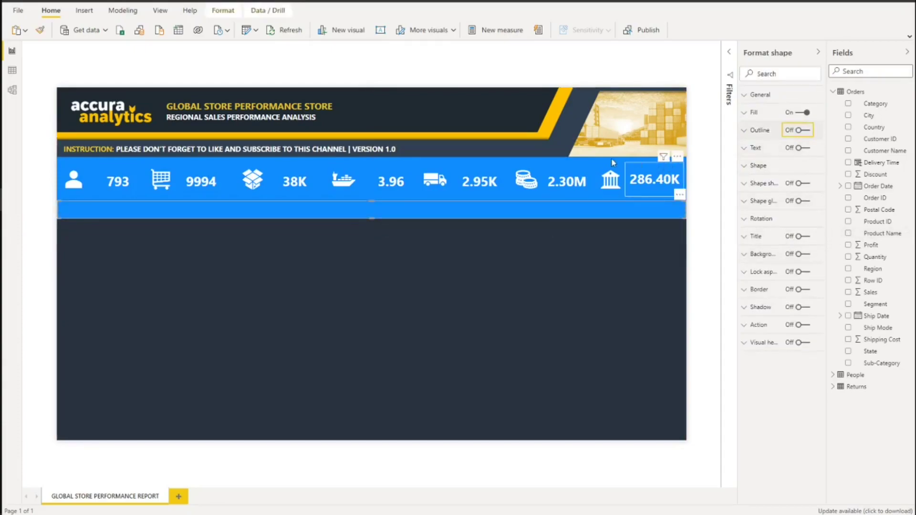
Fill the band behind the KPI row with the copied custom dark navy colour.
{"action": "left_click", "coordinate": [599, 249]}
{"action": "left_click", "coordinate": [587, 191]}
{"action": "left_click", "coordinate": [754, 112]}
{"action": "left_click", "coordinate": [759, 142]}
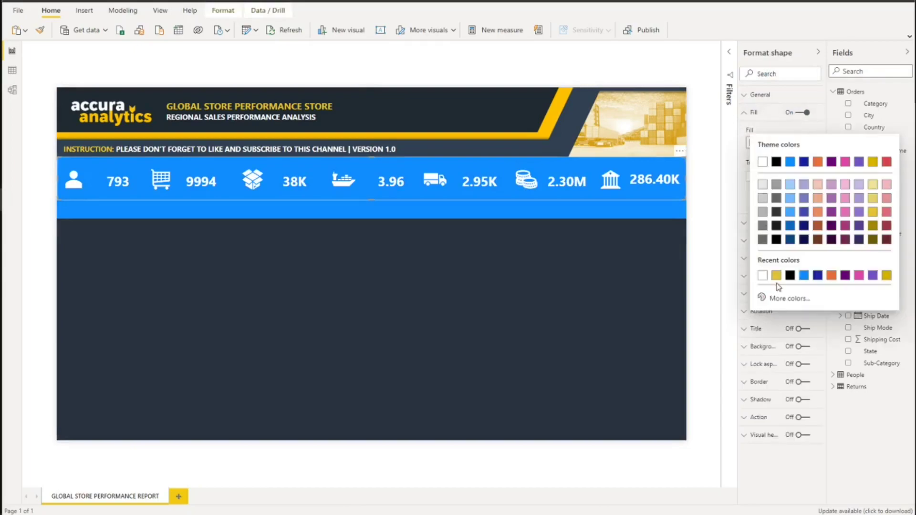
{"action": "left_click", "coordinate": [770, 292]}
{"action": "double_click", "coordinate": [782, 282]}
{"action": "key", "text": "ctrl+v"}
{"action": "left_click", "coordinate": [650, 217]}
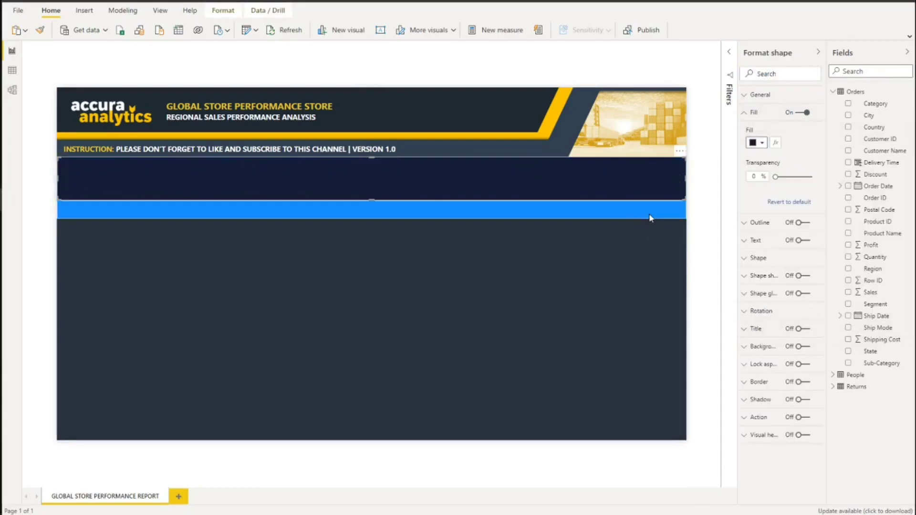
Try the darker navy #0E1425 on the band behind the KPI row and restore its fill to #151E38.
{"action": "left_click", "coordinate": [755, 145]}
{"action": "left_click", "coordinate": [790, 299]}
{"action": "key", "text": "ctrl+c"}
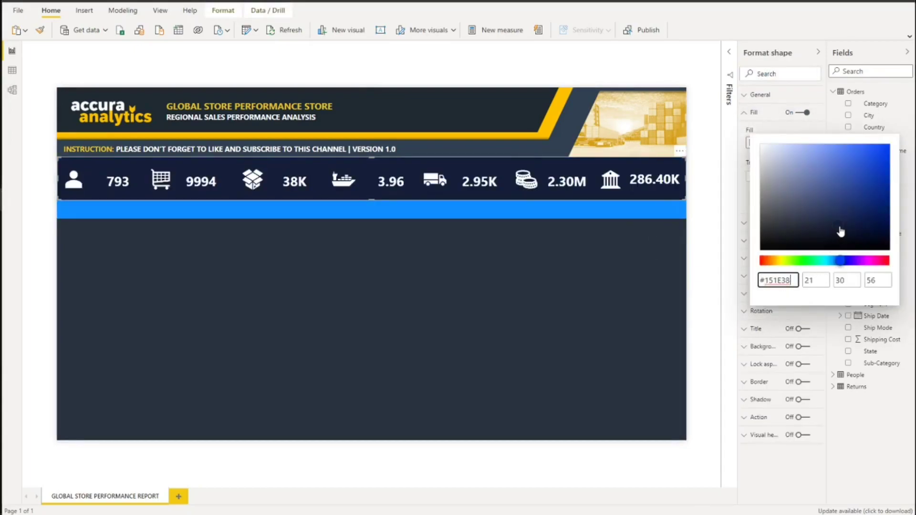
{"action": "left_click", "coordinate": [844, 237]}
{"action": "double_click", "coordinate": [778, 280]}
{"action": "key", "text": "ctrl+v"}
{"action": "left_click", "coordinate": [839, 233]}
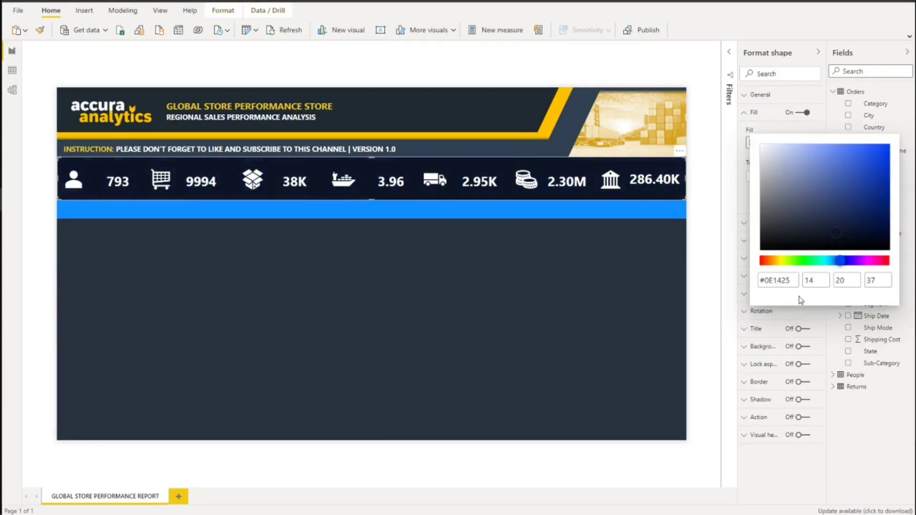
{"action": "double_click", "coordinate": [789, 280]}
{"action": "key", "text": "ctrl+v"}
Fill the thin strip beneath the KPI row with a custom navy slightly darker than the band above it.
{"action": "left_click", "coordinate": [644, 214]}
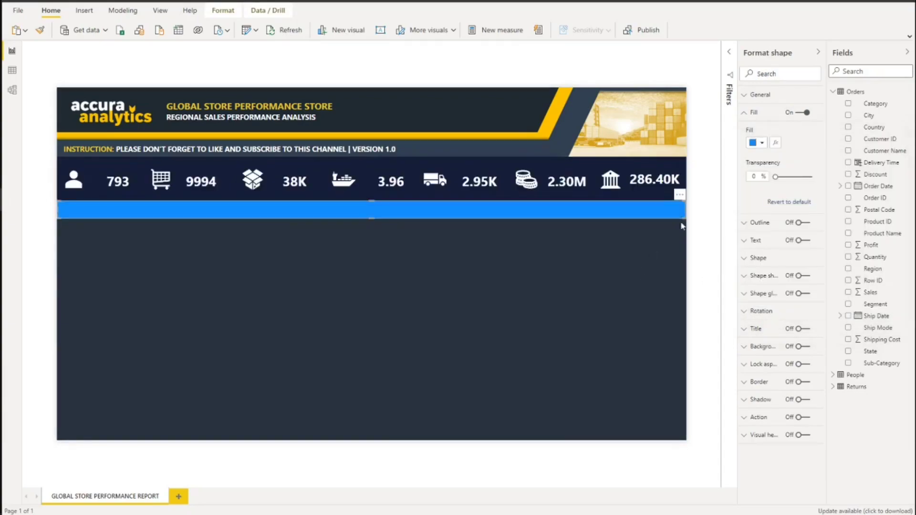
{"action": "left_click", "coordinate": [757, 142]}
{"action": "left_click", "coordinate": [790, 299]}
{"action": "left_click", "coordinate": [843, 235]}
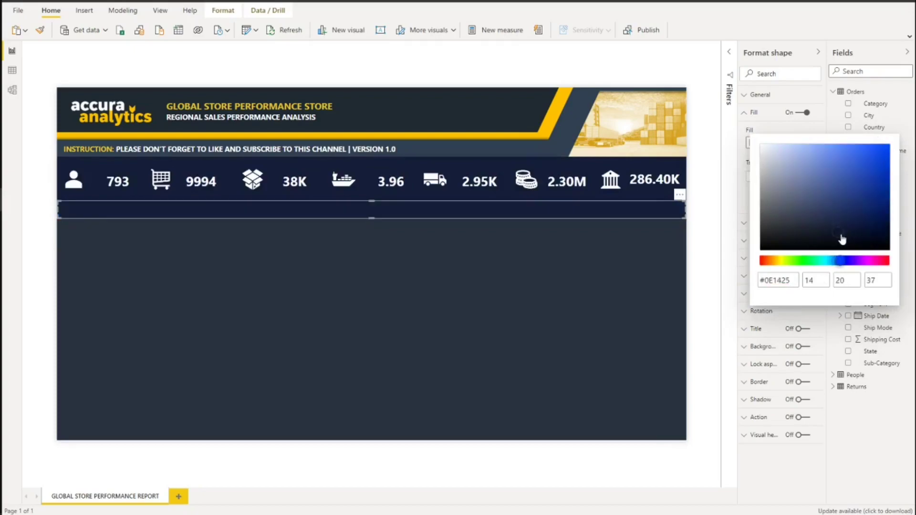
{"action": "left_click", "coordinate": [842, 240]}
{"action": "left_click", "coordinate": [503, 297]}
{"action": "left_click", "coordinate": [506, 297]}
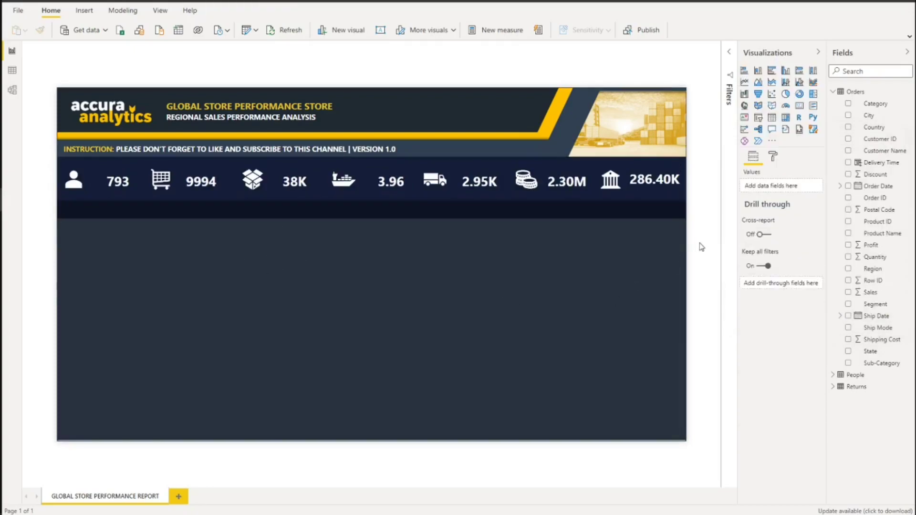
Select the KPI cards and their icons, except the person icon, and nudge them slightly left.
{"action": "left_click_drag", "start_coordinate": [702, 247], "coordinate": [78, 147]}
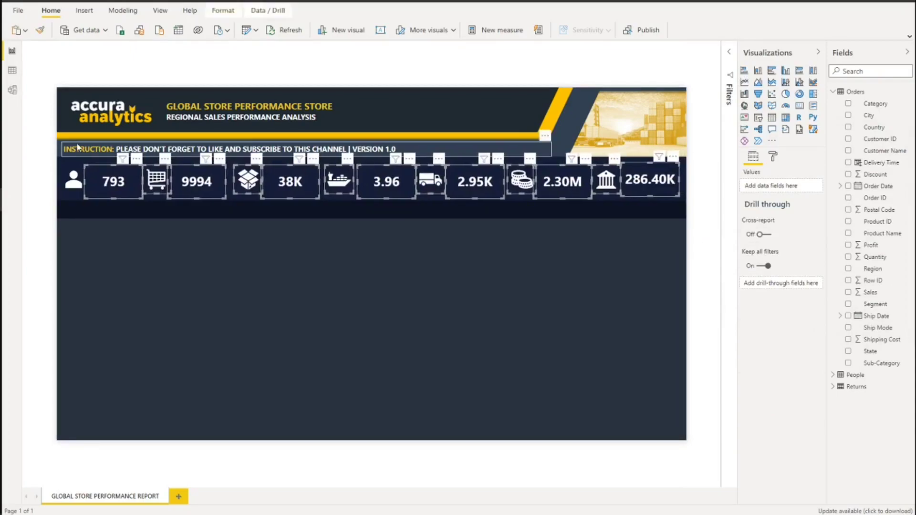
{"action": "left_click", "coordinate": [247, 327]}
Insert a text box reading TOTAL CUSTOMERS.
{"action": "left_click", "coordinate": [84, 10]}
{"action": "left_click", "coordinate": [779, 30]}
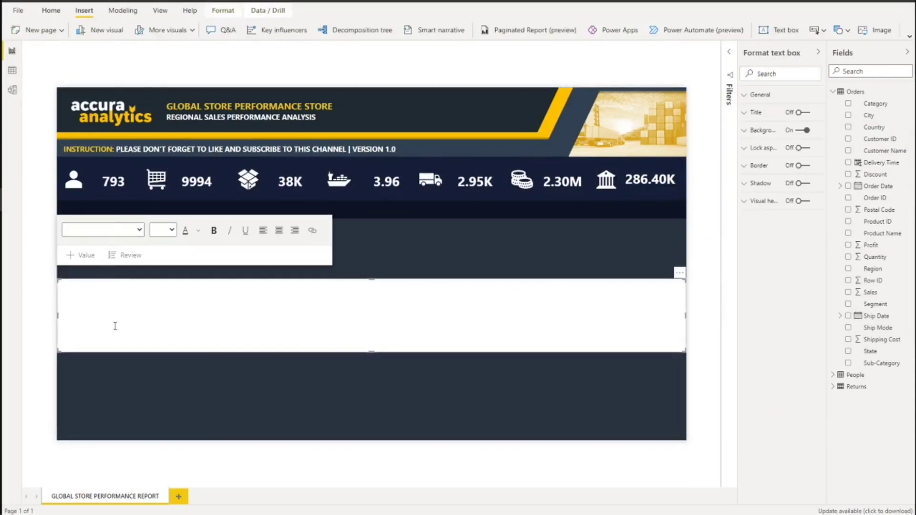
{"action": "left_click", "coordinate": [117, 324]}
{"action": "type", "text": "TOTAL CUSTOMERS"}
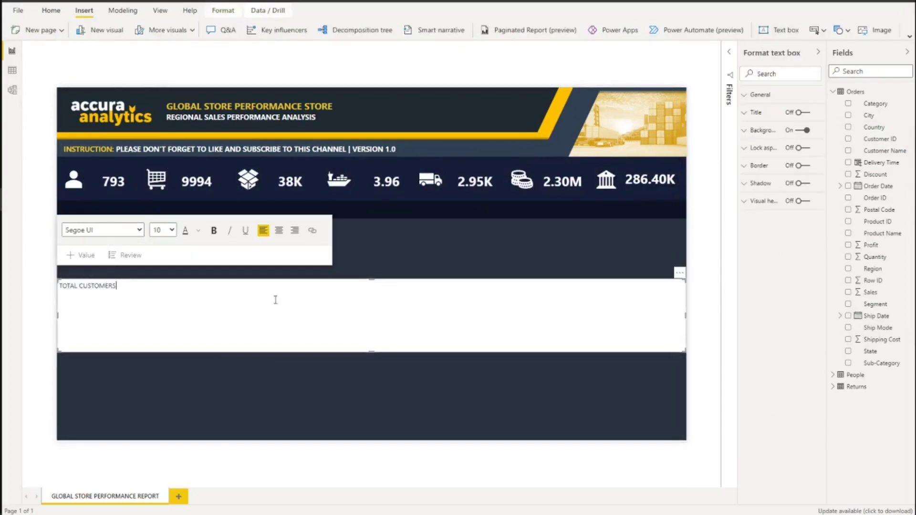
Format the TOTAL CUSTOMERS text with the Segoe (Bold) font and bold style.
{"action": "key", "text": "ctrl+a"}
{"action": "left_click", "coordinate": [102, 230]}
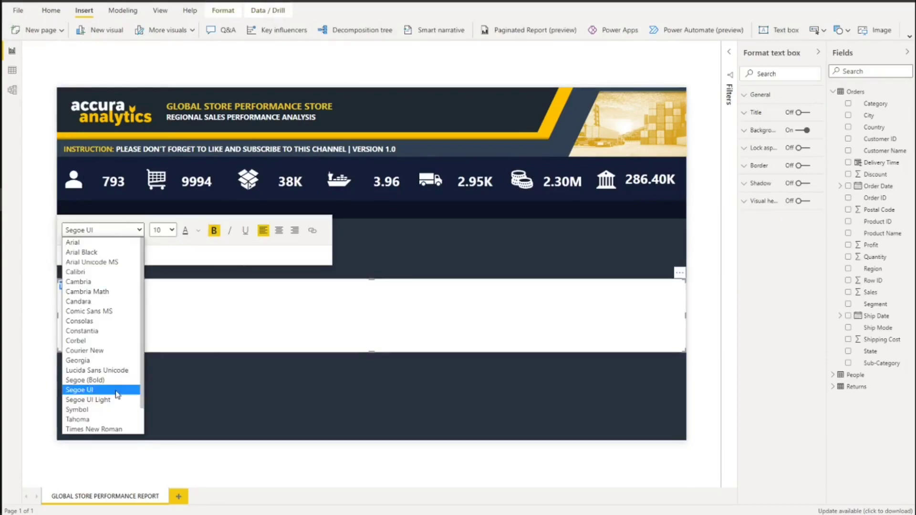
{"action": "left_click", "coordinate": [90, 389]}
{"action": "key", "text": "ctrl+a"}
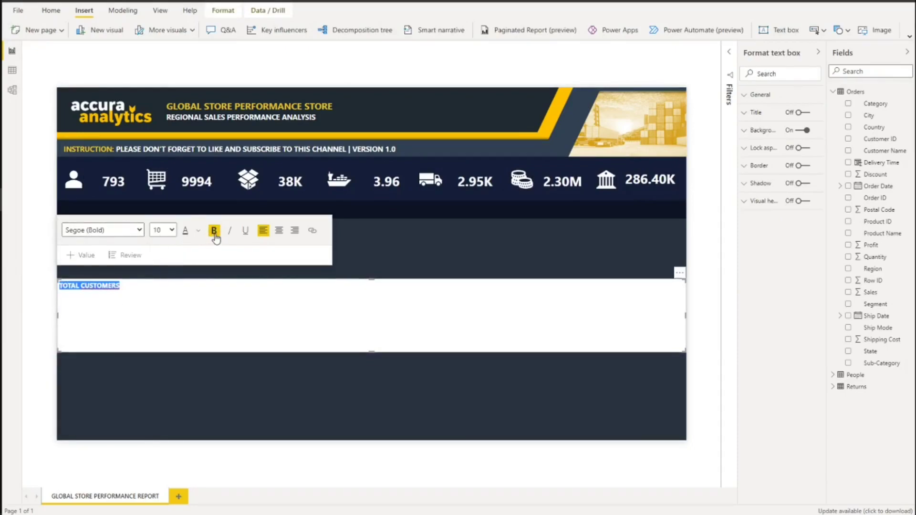
{"action": "left_click", "coordinate": [215, 235]}
{"action": "left_click", "coordinate": [205, 295]}
{"action": "key", "text": "ctrl+a"}
{"action": "left_click", "coordinate": [217, 230]}
{"action": "left_click", "coordinate": [270, 307]}
Turn off the text box background and colour the TOTAL CUSTOMERS text white.
{"action": "left_click", "coordinate": [802, 132]}
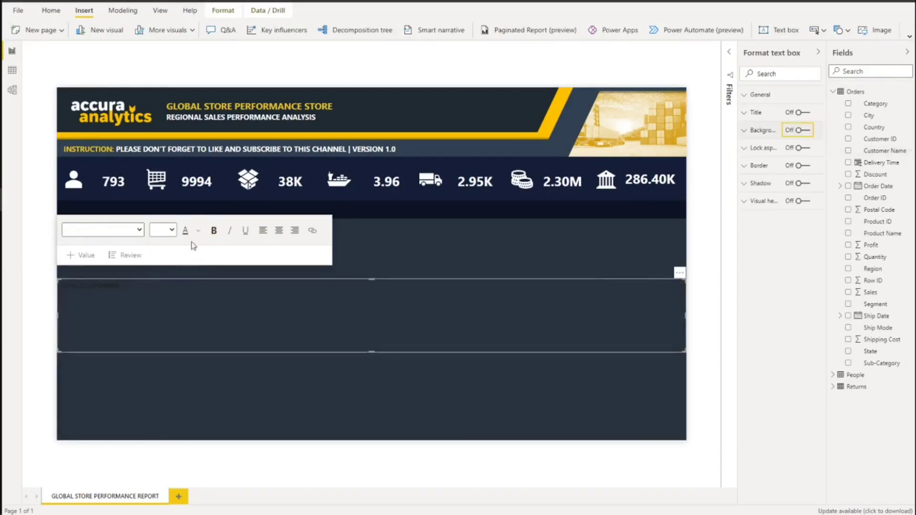
{"action": "left_click", "coordinate": [176, 301]}
{"action": "key", "text": "ctrl+a"}
{"action": "left_click", "coordinate": [199, 233]}
{"action": "left_click", "coordinate": [208, 264]}
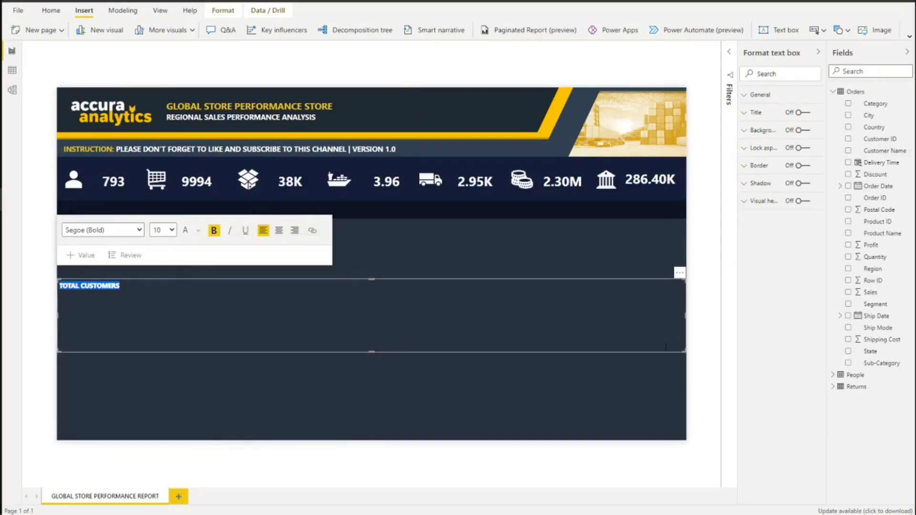
Shrink the TOTAL CUSTOMERS text box to fit its centred text and place it on the strip under the first KPI card.
{"action": "left_click_drag", "start_coordinate": [685, 351], "coordinate": [104, 225]}
{"action": "left_click", "coordinate": [359, 296]}
{"action": "left_click", "coordinate": [112, 221]}
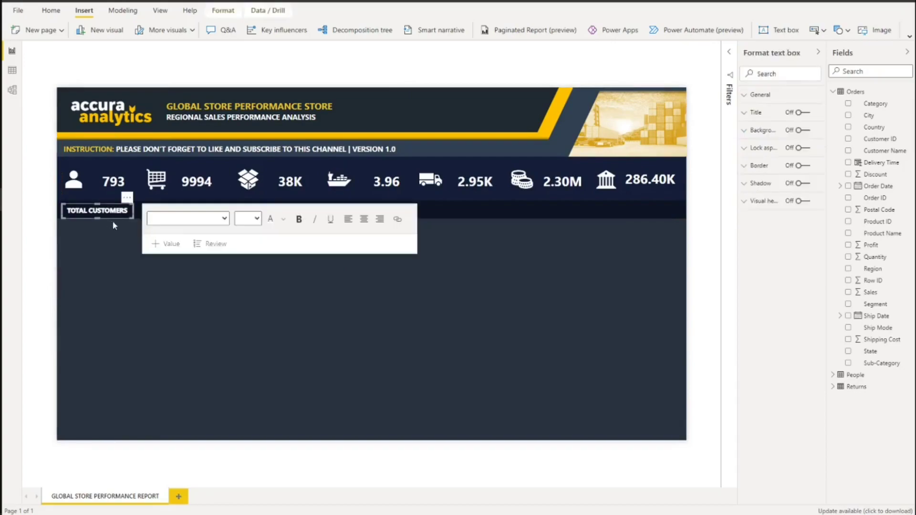
Duplicate the TOTAL CUSTOMERS label along the strip so that each of the other six KPI cards has a copy beneath it.
{"action": "key", "text": "ctrl+c"}
{"action": "key", "text": "ctrl+v"}
{"action": "left_click_drag", "start_coordinate": [131, 225], "coordinate": [208, 221]}
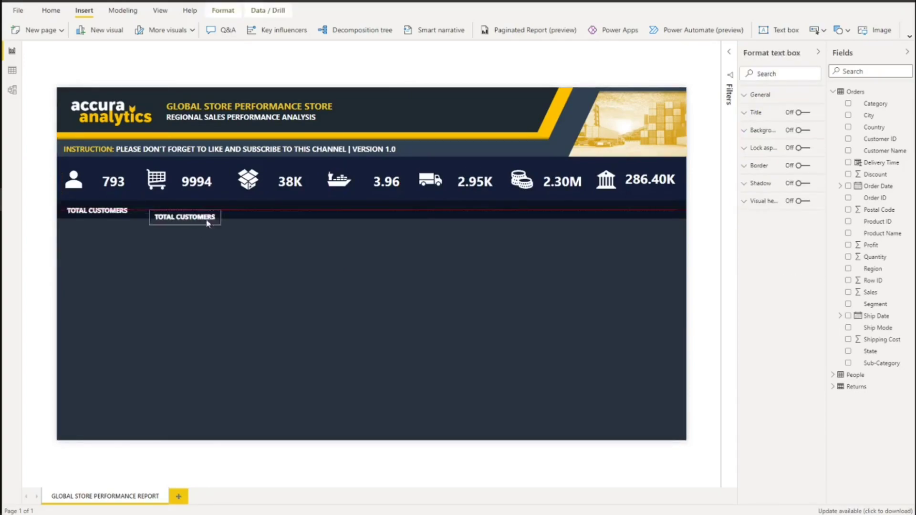
{"action": "left_click_drag", "start_coordinate": [237, 261], "coordinate": [58, 195]}
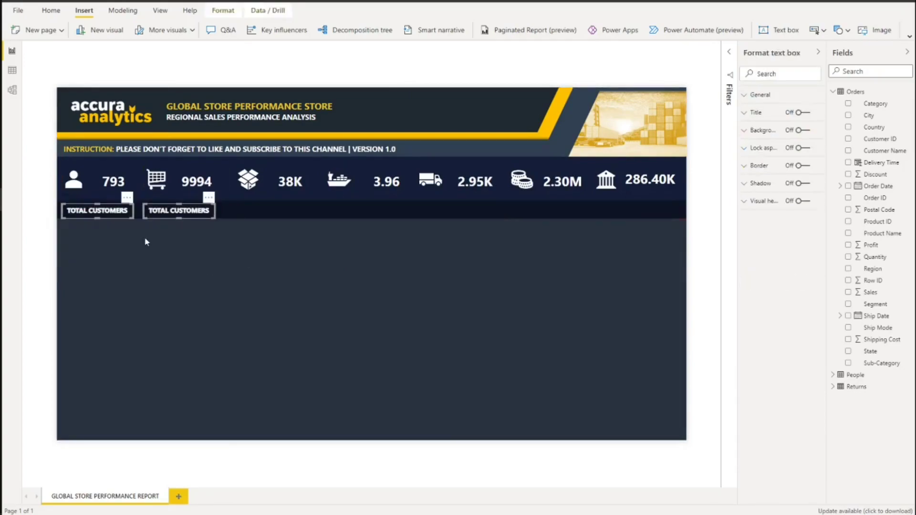
{"action": "key", "text": "ctrl+c"}
{"action": "key", "text": "ctrl+v"}
{"action": "left_click_drag", "start_coordinate": [164, 225], "coordinate": [334, 216]}
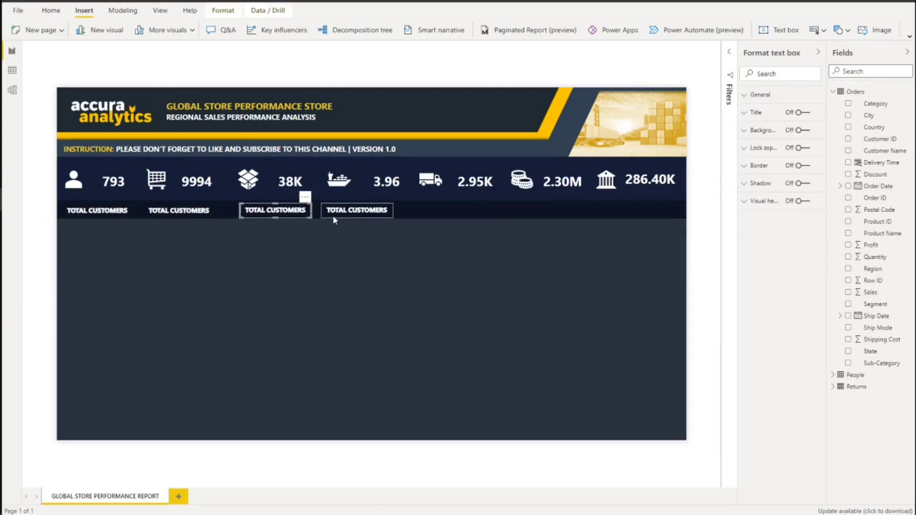
{"action": "left_click_drag", "start_coordinate": [454, 268], "coordinate": [135, 194]}
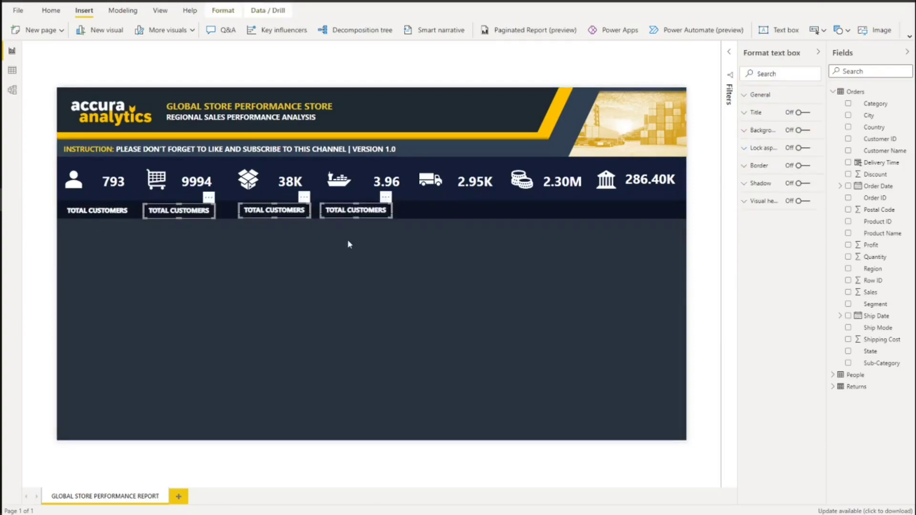
{"action": "left_click_drag", "start_coordinate": [286, 222], "coordinate": [561, 221]}
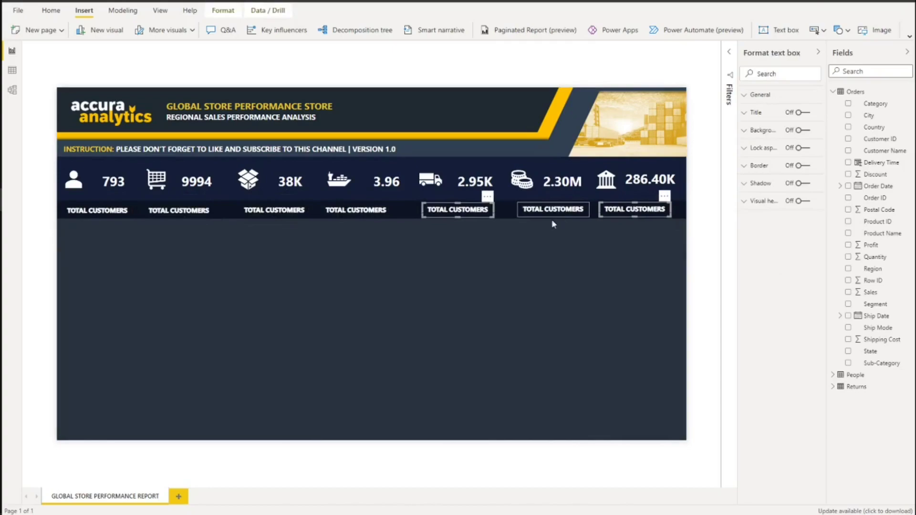
{"action": "left_click", "coordinate": [423, 268]}
Change the second label to TOTAL ORDERS and the third label to TOTAL QUANTITY.
{"action": "double_click", "coordinate": [191, 211]}
{"action": "type", "text": "ORDERS"}
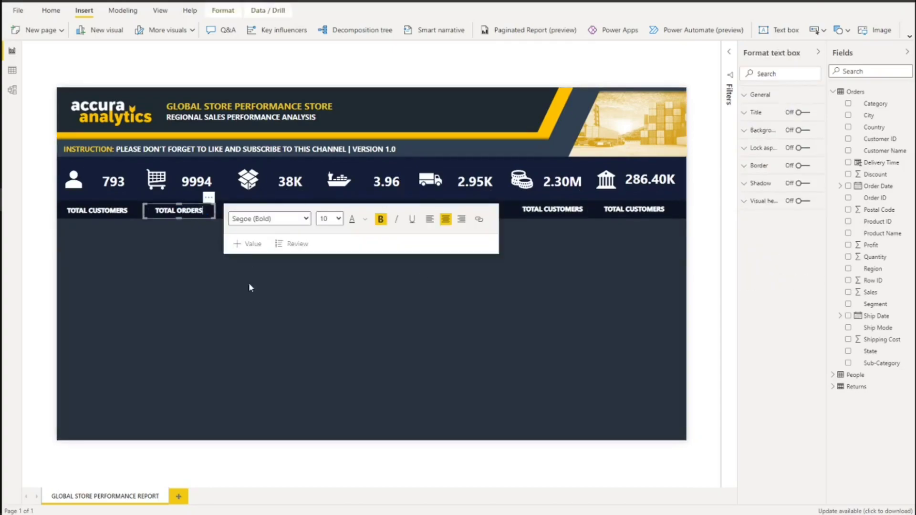
{"action": "double_click", "coordinate": [286, 211]}
{"action": "type", "text": "QUANTITY"}
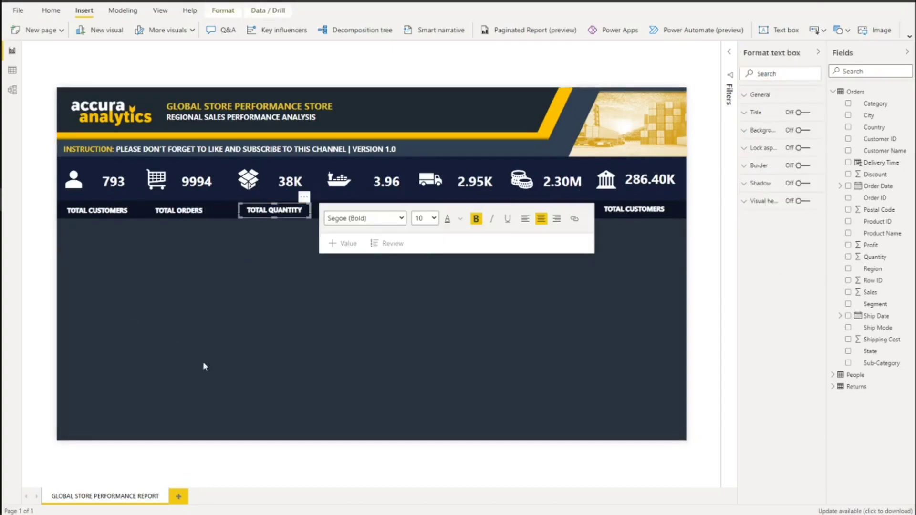
{"action": "left_click", "coordinate": [203, 363]}
Change the label under the ship icon to AVE. SHIPPING TIME and widen its text box to fit.
{"action": "triple_click", "coordinate": [384, 211]}
{"action": "type", "text": "AVE"}
{"action": "type", "text": ". DELIVERY"}
{"action": "key", "text": "BackSpace"}
{"action": "key", "text": "BackSpace"}
{"action": "key", "text": "BackSpace"}
{"action": "key", "text": "BackSpace"}
{"action": "key", "text": "BackSpace"}
{"action": "key", "text": "BackSpace"}
{"action": "key", "text": "BackSpace"}
{"action": "key", "text": "BackSpace"}
{"action": "key", "text": "BackSpace"}
{"action": "type", "text": "SHIP"}
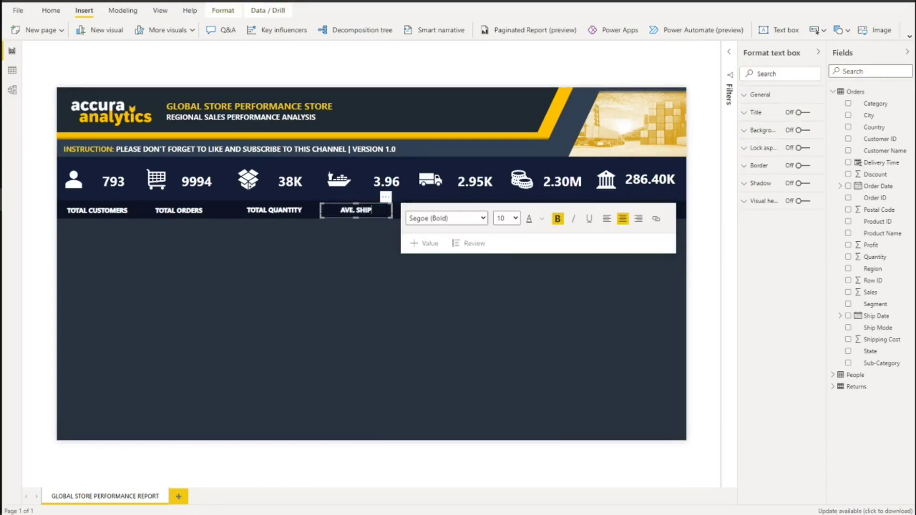
{"action": "type", "text": "PING TIME"}
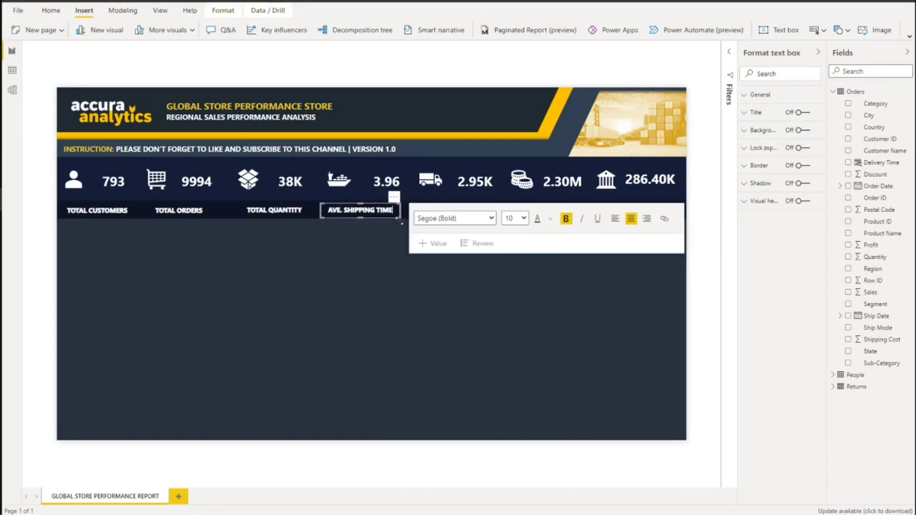
{"action": "left_click", "coordinate": [402, 265]}
Change the label under the truck icon to TOTAL SHIPPING COST and widen its text box on both sides.
{"action": "triple_click", "coordinate": [458, 210]}
{"action": "type", "text": "TOTL"}
{"action": "key", "text": "BackSpace"}
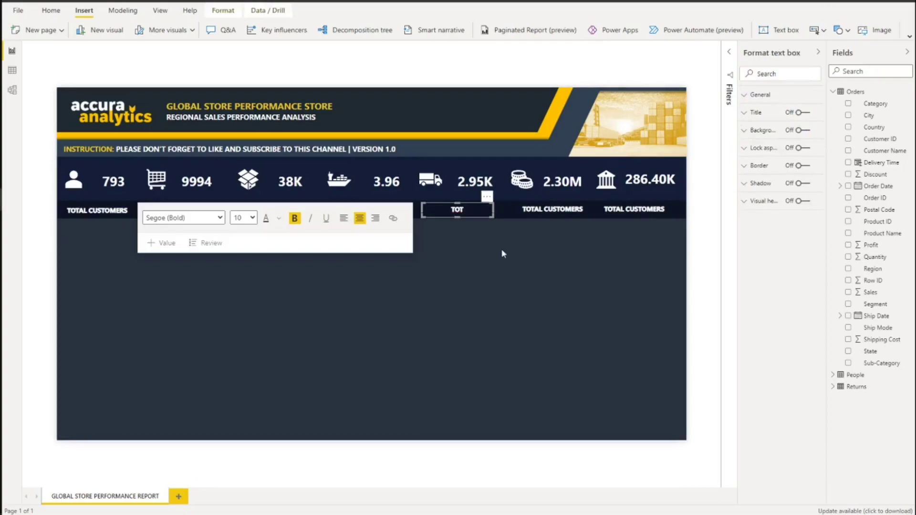
{"action": "type", "text": "AL SHIPPING COST"}
{"action": "left_click_drag", "start_coordinate": [421, 210], "coordinate": [410, 211]}
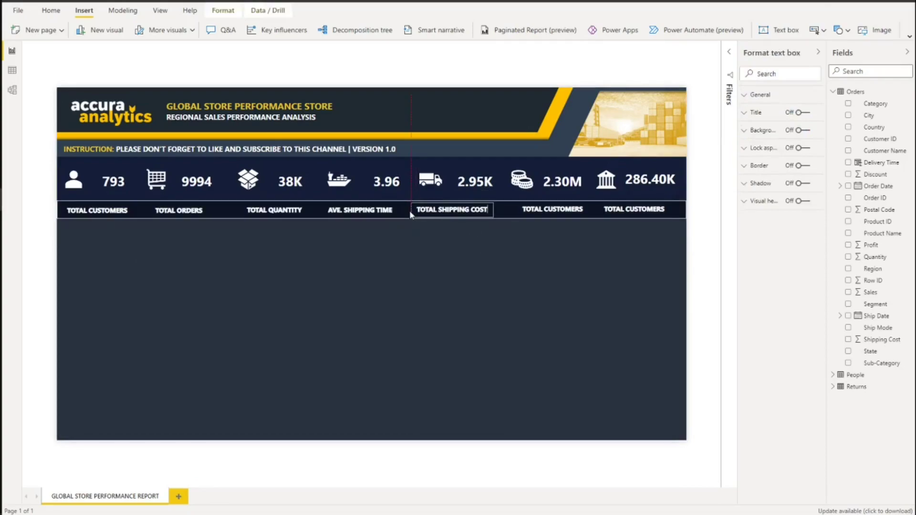
{"action": "left_click", "coordinate": [489, 210]}
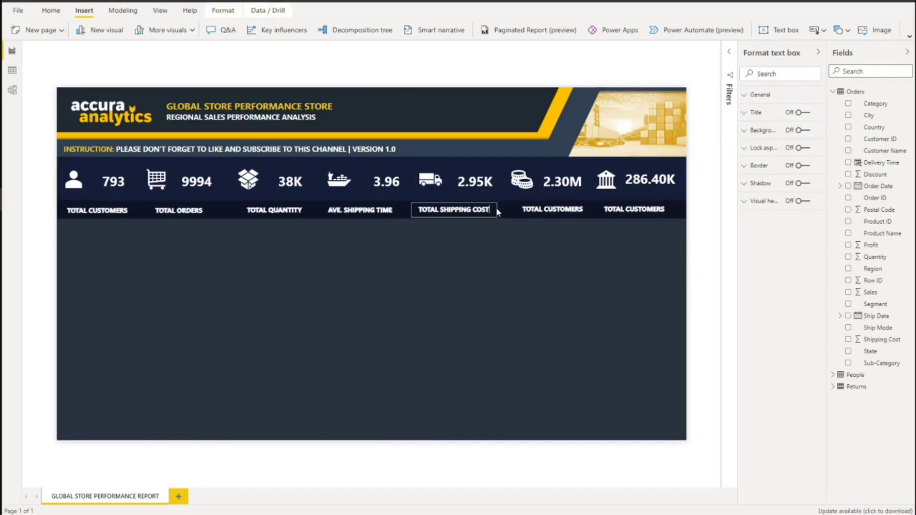
{"action": "left_click", "coordinate": [473, 256]}
Change the label under the coins icon to TOTAL SALES INCOME and extend its text box to the left.
{"action": "triple_click", "coordinate": [554, 210]}
{"action": "type", "text": "TIOTAL"}
{"action": "key", "text": "BackSpace"}
{"action": "key", "text": "BackSpace"}
{"action": "key", "text": "BackSpace"}
{"action": "key", "text": "BackSpace"}
{"action": "key", "text": "BackSpace"}
{"action": "type", "text": "OTAL INCOME"}
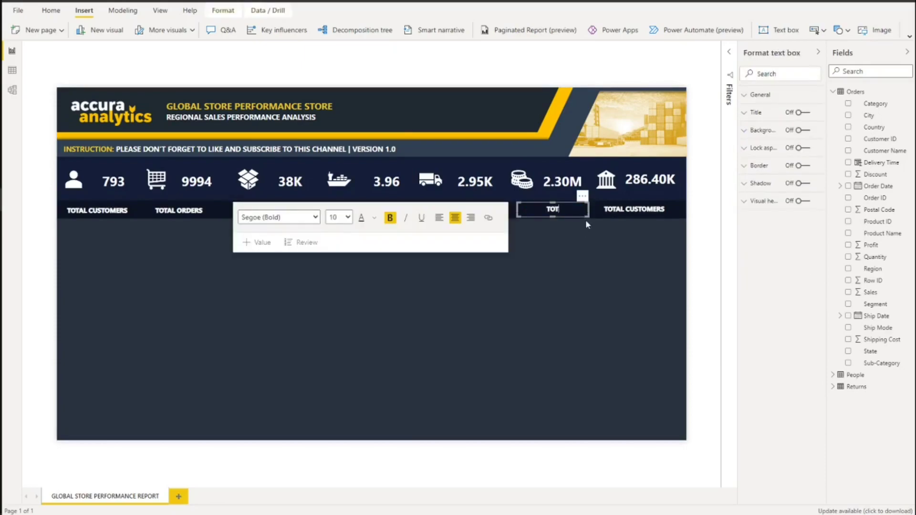
{"action": "left_click_drag", "start_coordinate": [518, 212], "coordinate": [508, 212]}
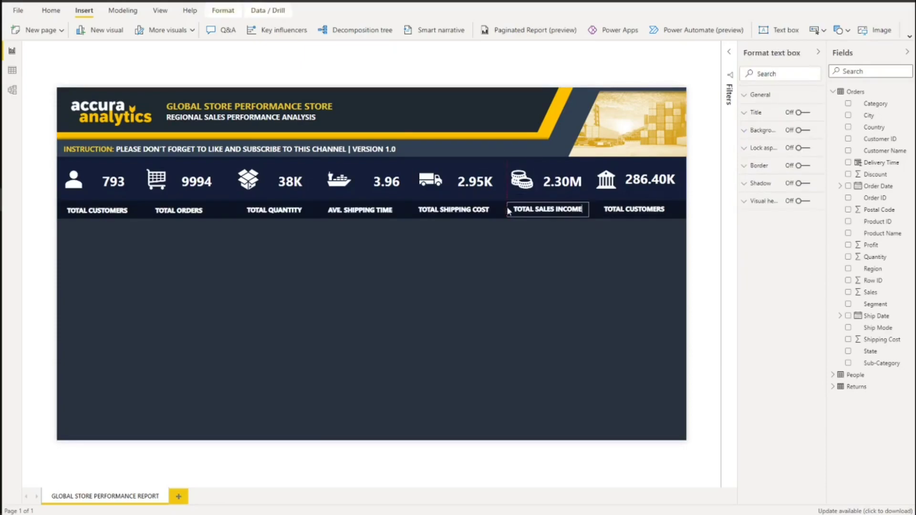
Change the last label, under the bank icon, to TOTAL NET PROFIT.
{"action": "left_click", "coordinate": [646, 209]}
{"action": "triple_click", "coordinate": [640, 210]}
{"action": "type", "text": "TOTAL NE"}
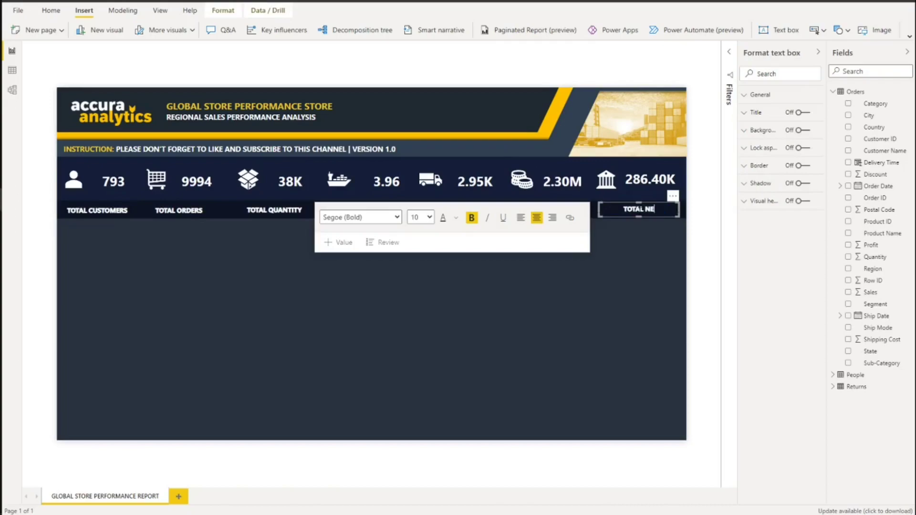
{"action": "type", "text": "T PROFIT"}
{"action": "left_click", "coordinate": [614, 325]}
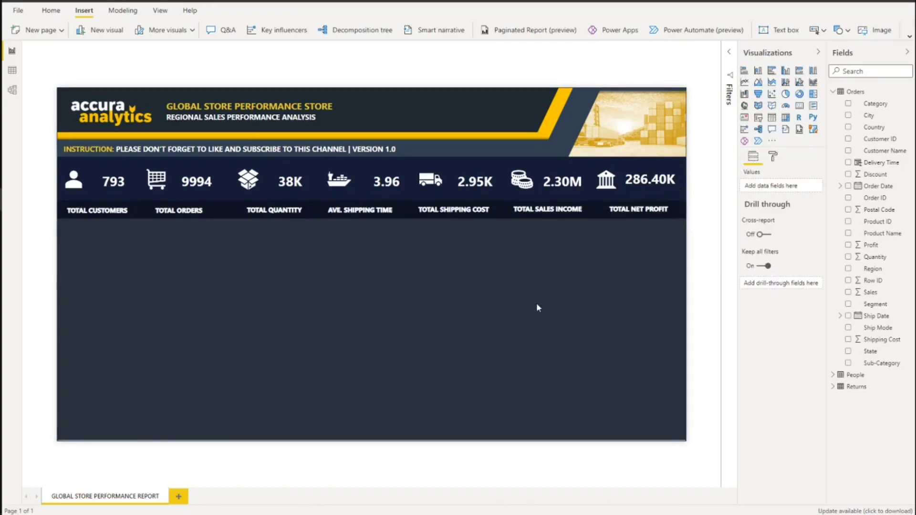
Insert a line shape with outline colour White, 50% darker and a shape rotation of 90°.
{"action": "left_click", "coordinate": [839, 30]}
{"action": "left_click", "coordinate": [841, 232]}
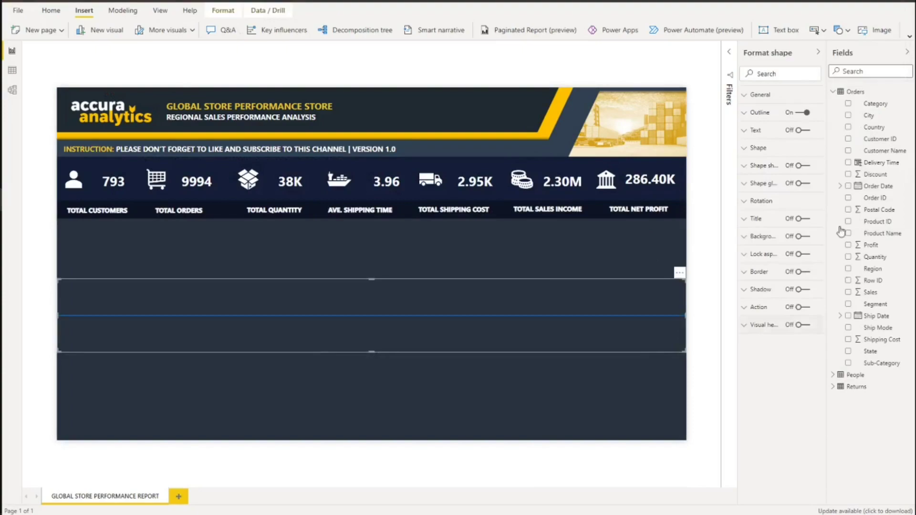
{"action": "left_click", "coordinate": [762, 113]}
{"action": "left_click", "coordinate": [761, 147]}
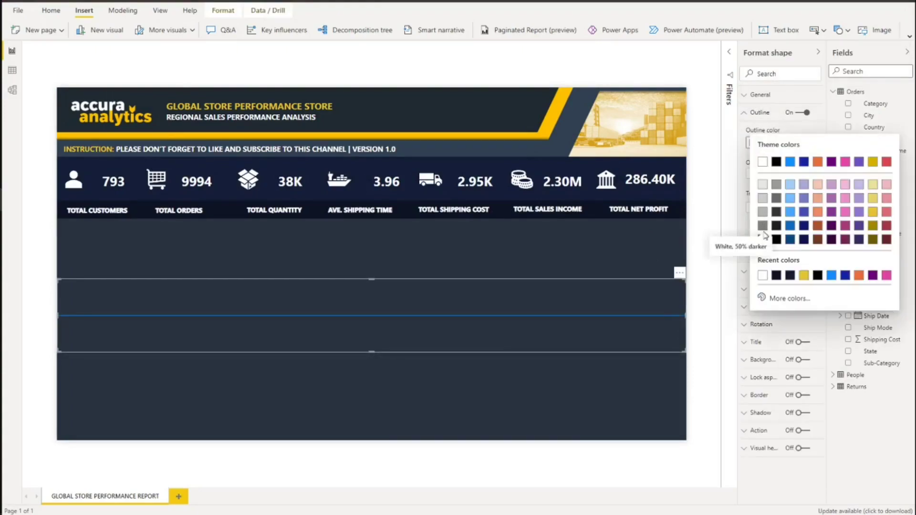
{"action": "left_click", "coordinate": [763, 227]}
{"action": "type", "text": "90"}
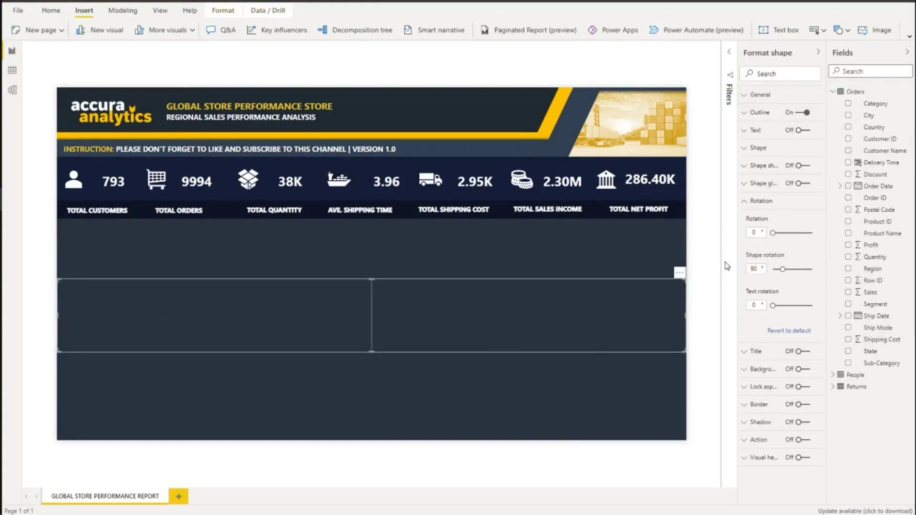
Shrink the vertical line to a narrow divider and place it between the customers and orders KPIs.
{"action": "left_click_drag", "start_coordinate": [686, 351], "coordinate": [64, 345]}
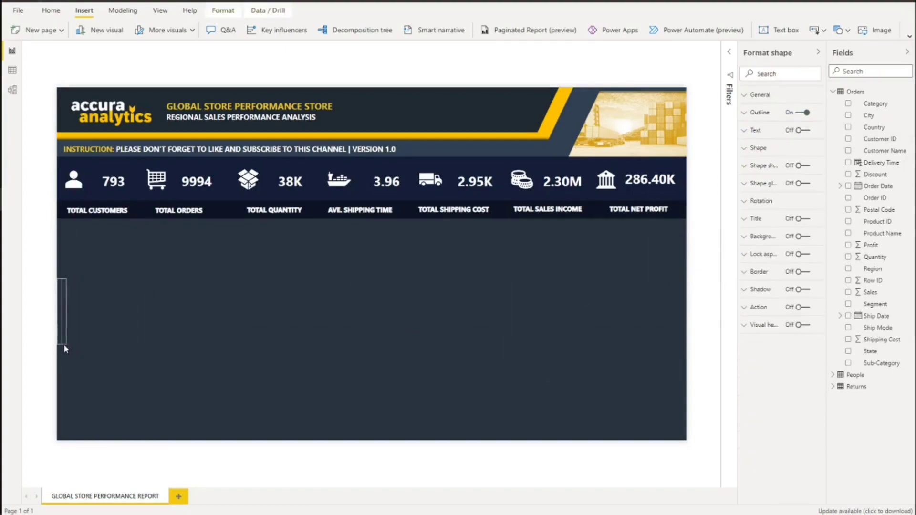
{"action": "left_click_drag", "start_coordinate": [63, 305], "coordinate": [143, 170]}
{"action": "left_click", "coordinate": [238, 250]}
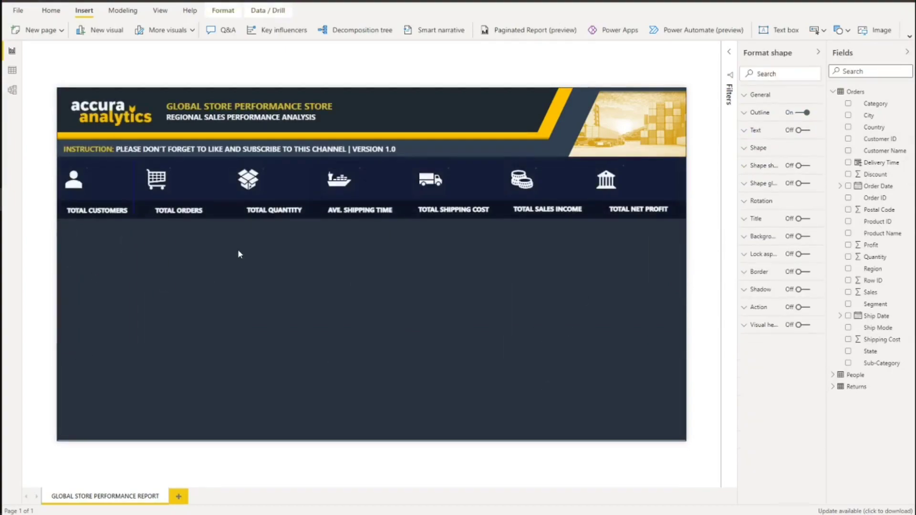
{"action": "left_click", "coordinate": [133, 199]}
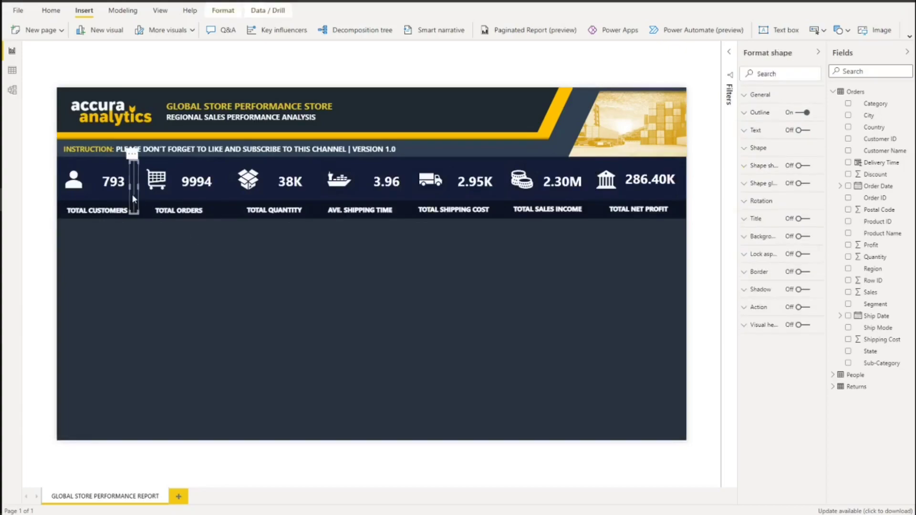
Duplicate the vertical divider and place the copies between the remaining neighbouring KPIs, through to the sales income and net profit pair.
{"action": "key", "text": "ctrl+c"}
{"action": "key", "text": "ctrl+v"}
{"action": "left_click_drag", "start_coordinate": [139, 194], "coordinate": [593, 210]}
{"action": "key", "text": "ctrl+c"}
{"action": "key", "text": "ctrl+v"}
{"action": "key", "text": "ctrl+c"}
{"action": "key", "text": "ctrl+v"}
{"action": "key", "text": "ctrl+c"}
{"action": "key", "text": "ctrl+v"}
{"action": "key", "text": "ctrl+c"}
{"action": "key", "text": "ctrl+v"}
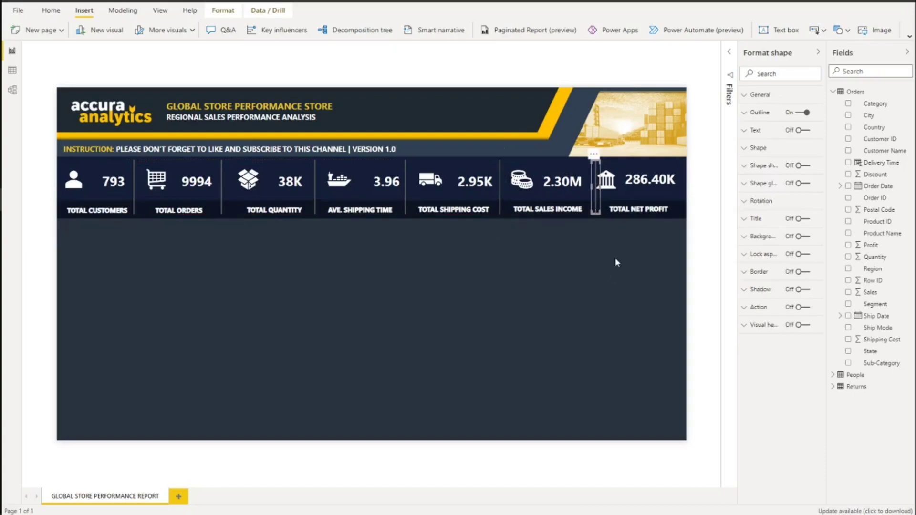
{"action": "left_click", "coordinate": [615, 259]}
Add a slicer visual to the report page and populate it with the State field.
{"action": "left_click", "coordinate": [758, 118]}
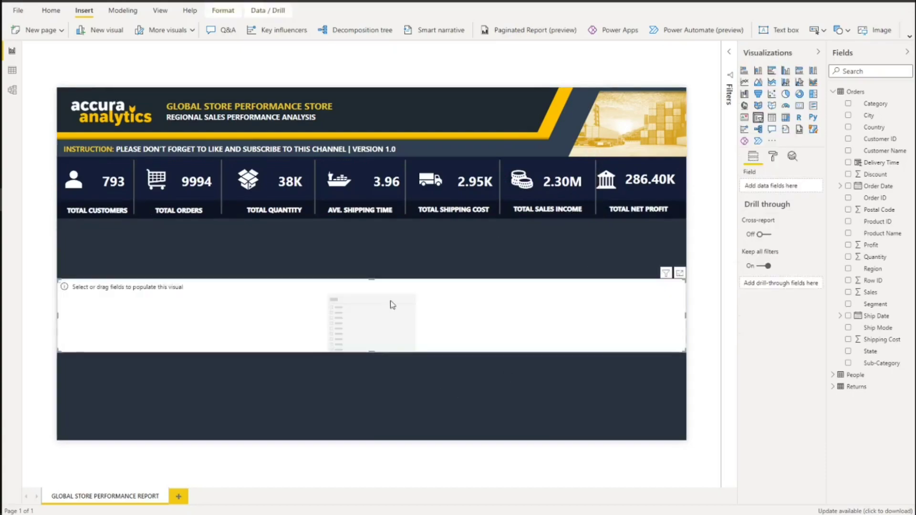
{"action": "left_click", "coordinate": [868, 352]}
{"action": "left_click", "coordinate": [679, 287]}
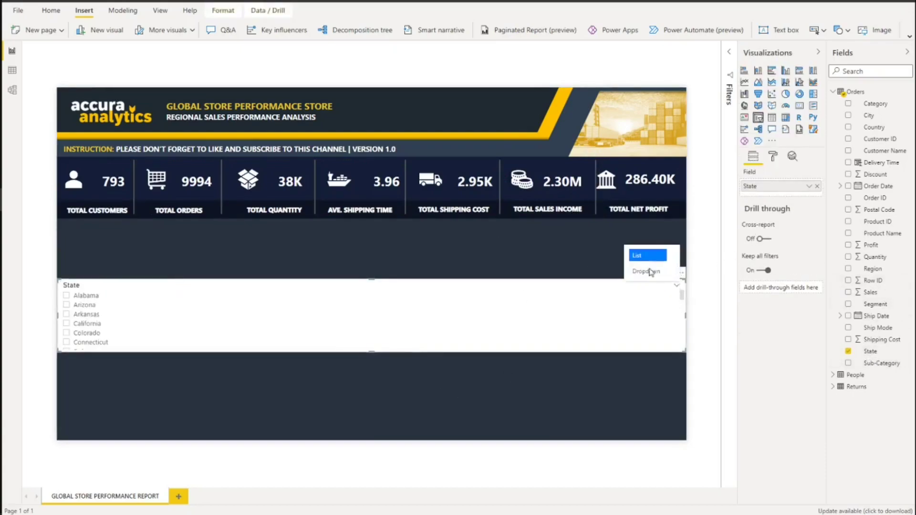
{"action": "scroll", "coordinate": [683, 300], "scroll_direction": "down", "scroll_amount": 3}
{"action": "scroll", "coordinate": [688, 305], "scroll_direction": "up", "scroll_amount": 2}
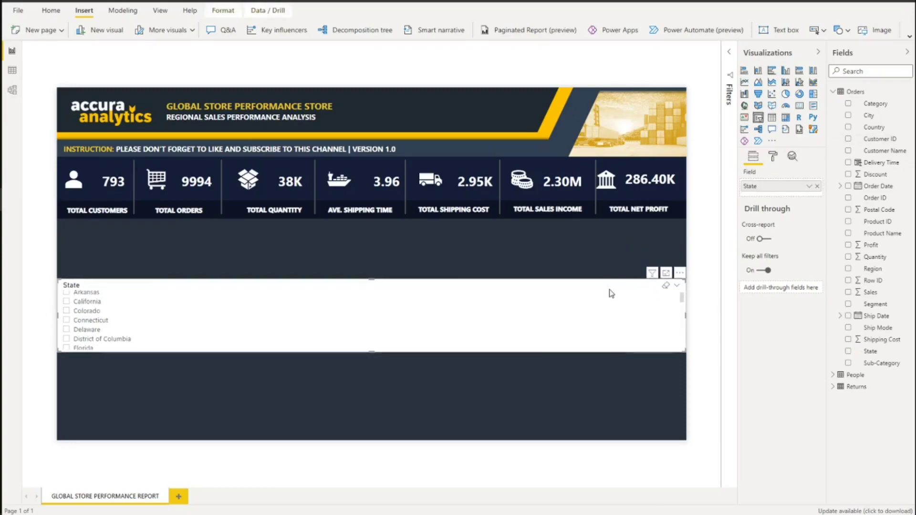
Change the State slicer's orientation to Horizontal so the states form a row of buttons.
{"action": "left_click", "coordinate": [773, 158]}
{"action": "left_click", "coordinate": [773, 200]}
{"action": "left_click", "coordinate": [776, 288]}
{"action": "left_click", "coordinate": [771, 309]}
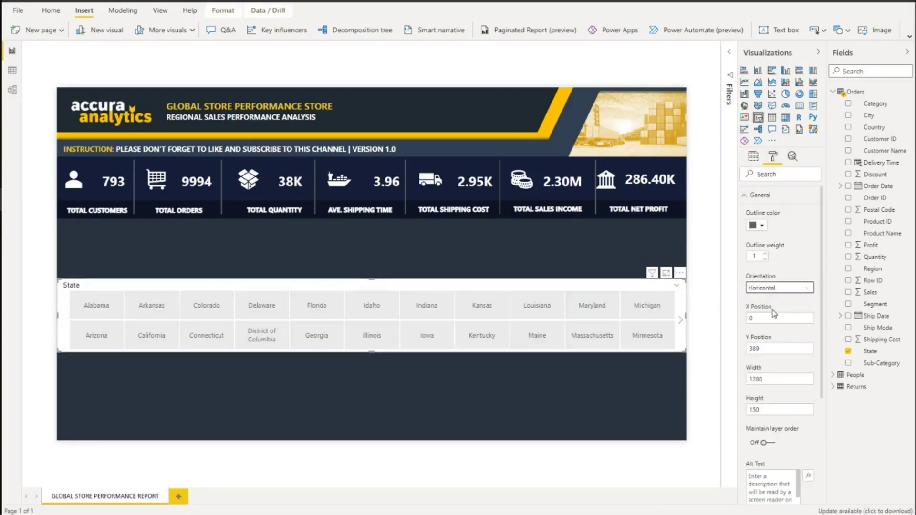
Turn off the State slicer's header and fit the slicer as a single-row strip directly beneath the KPI labels.
{"action": "left_click", "coordinate": [763, 195]}
{"action": "left_click", "coordinate": [802, 231]}
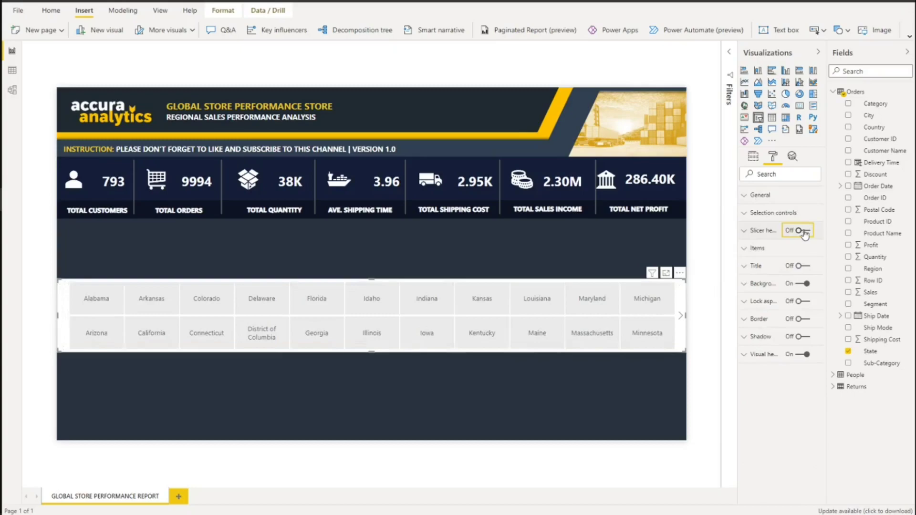
{"action": "left_click_drag", "start_coordinate": [372, 351], "coordinate": [73, 245]}
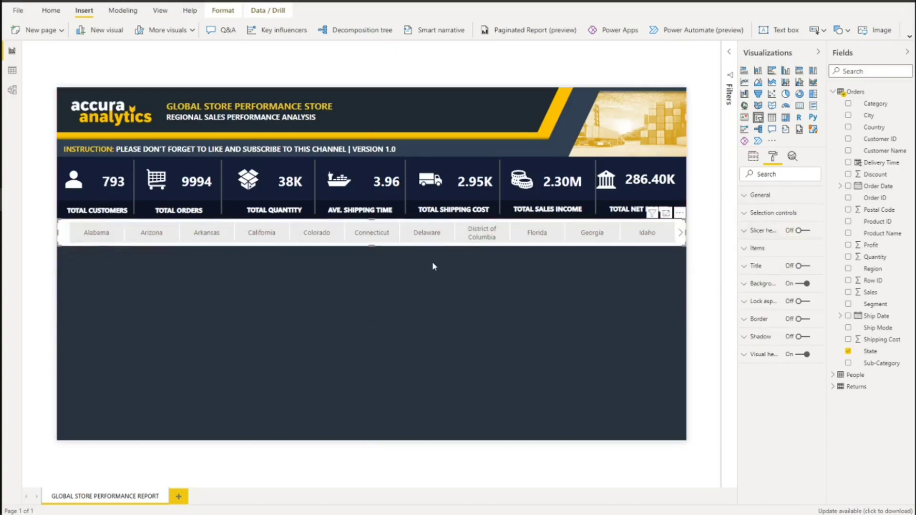
Format the State slicer's items with a red background and white font.
{"action": "left_click", "coordinate": [777, 252]}
{"action": "left_click", "coordinate": [759, 313]}
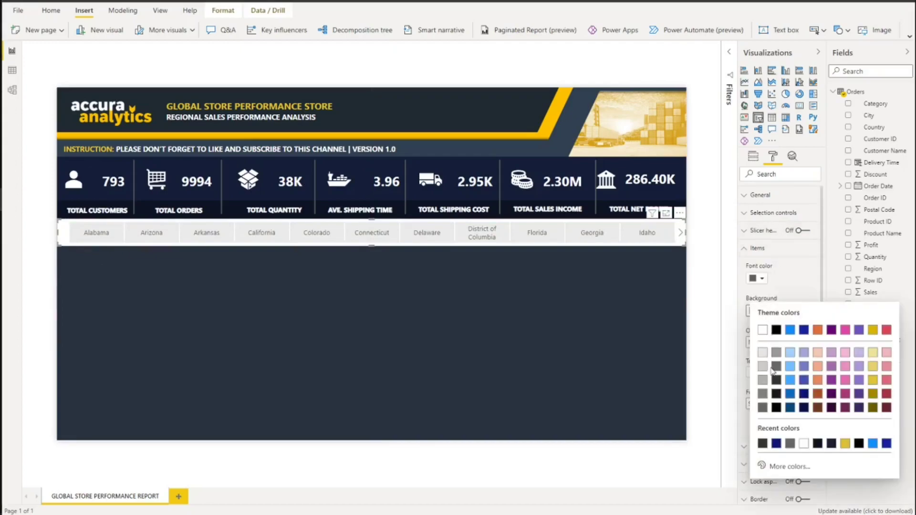
{"action": "left_click", "coordinate": [763, 330]}
{"action": "left_click", "coordinate": [793, 465]}
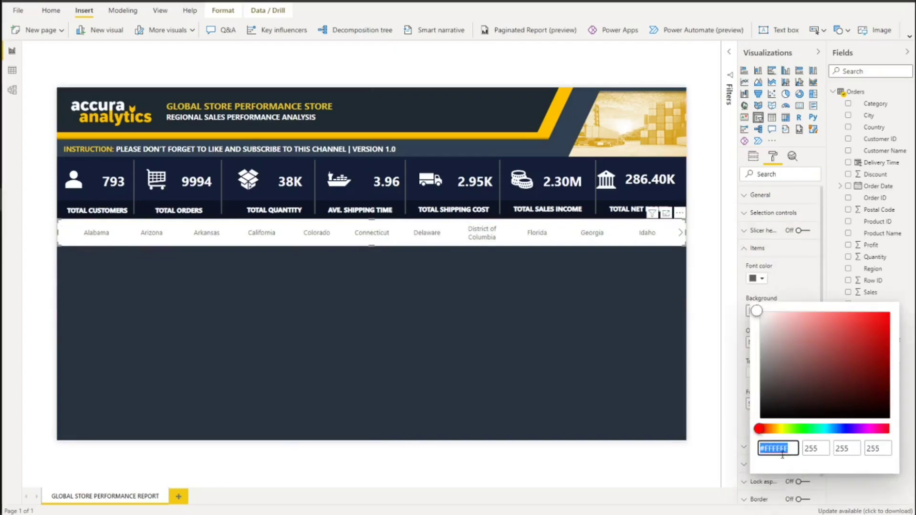
{"action": "key", "text": "ctrl+v"}
{"action": "left_click", "coordinate": [759, 287]}
{"action": "left_click", "coordinate": [762, 278]}
{"action": "left_click", "coordinate": [754, 298]}
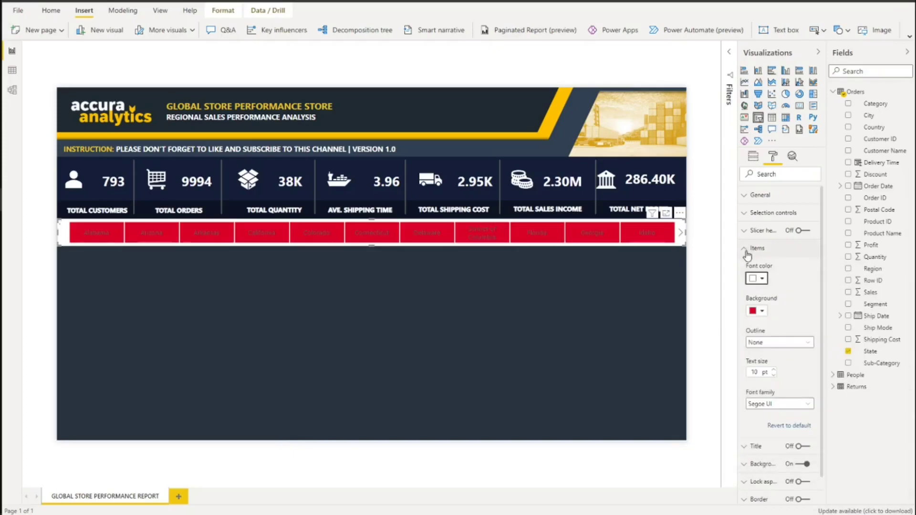
{"action": "left_click", "coordinate": [747, 249]}
Set the State slicer's overall background colour to dark grey from the theme's black shades.
{"action": "left_click", "coordinate": [776, 285]}
{"action": "left_click", "coordinate": [763, 315]}
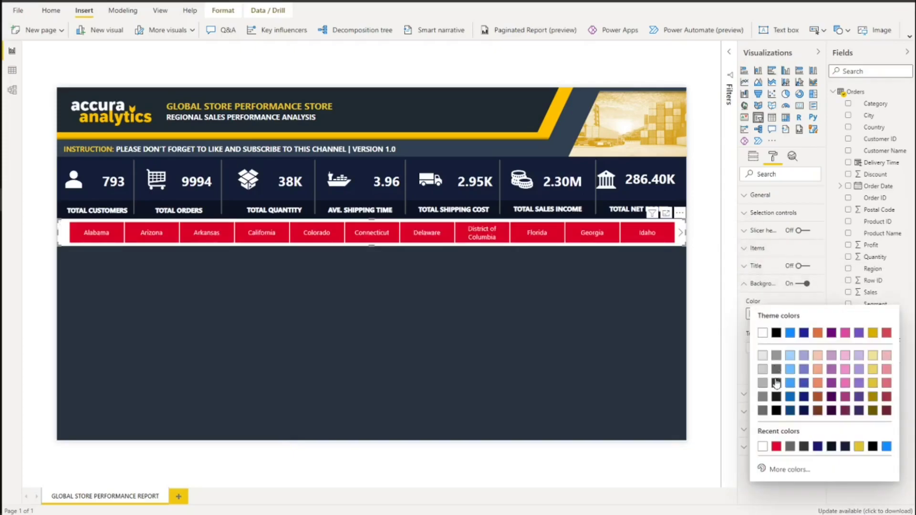
{"action": "left_click", "coordinate": [778, 373]}
{"action": "left_click", "coordinate": [760, 319]}
{"action": "left_click", "coordinate": [776, 384]}
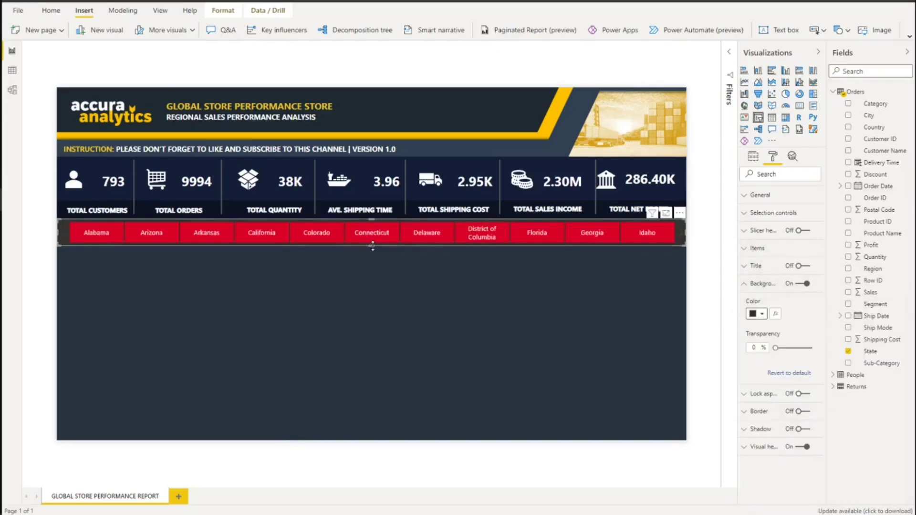
{"action": "left_click", "coordinate": [363, 260]}
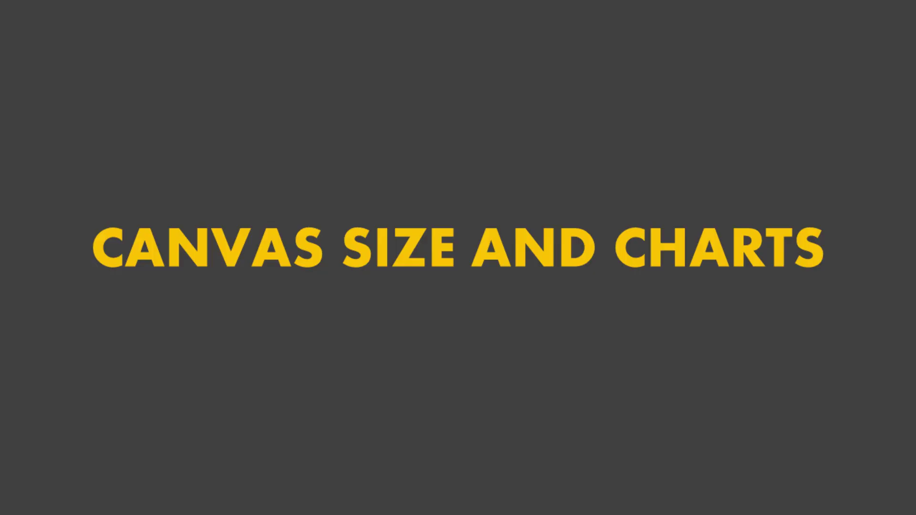
Set the page size type to Custom with a height of 900 pixels.
{"action": "left_click", "coordinate": [762, 213]}
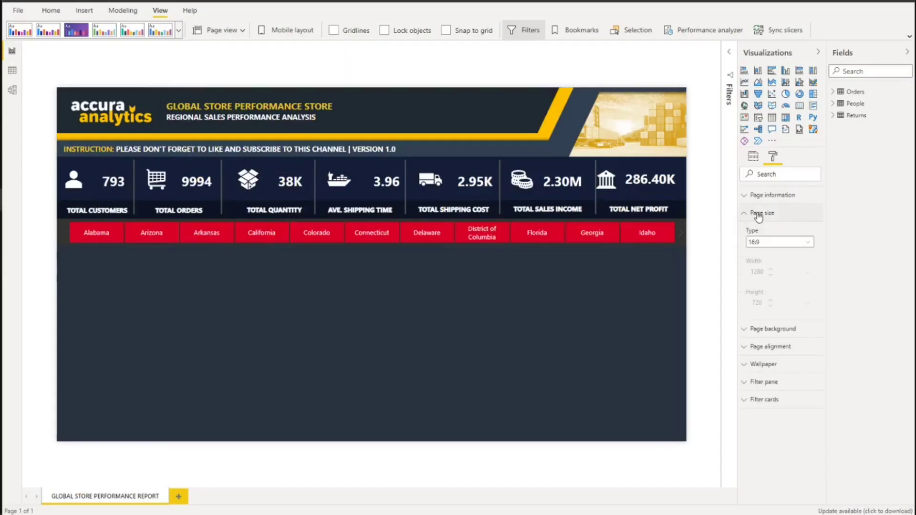
{"action": "left_click", "coordinate": [780, 242]}
{"action": "left_click", "coordinate": [759, 298]}
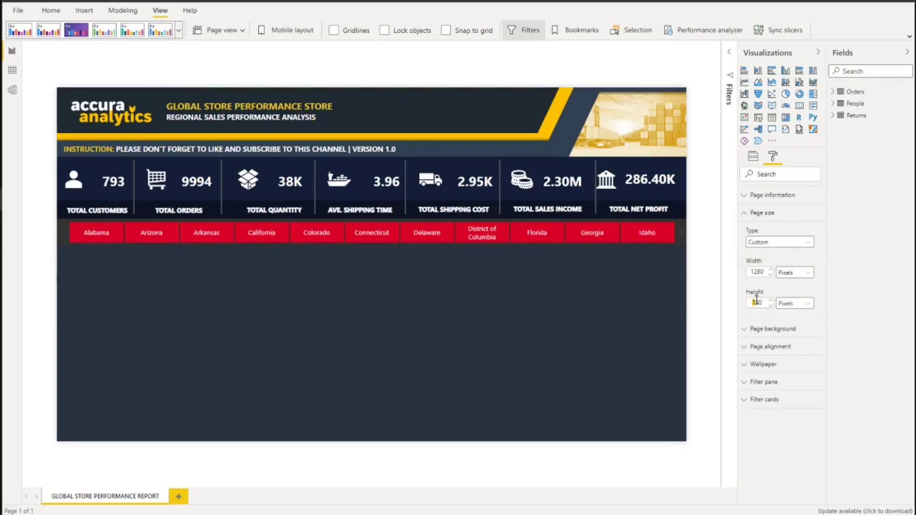
{"action": "type", "text": "8"}
{"action": "key", "text": "Return"}
{"action": "type", "text": "9"}
{"action": "key", "text": "Return"}
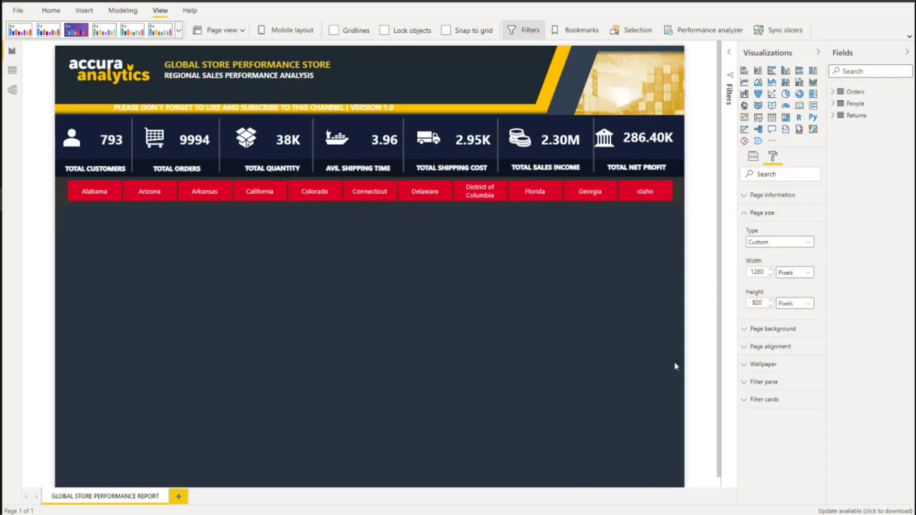
{"action": "type", "text": "0"}
{"action": "key", "text": "Return"}
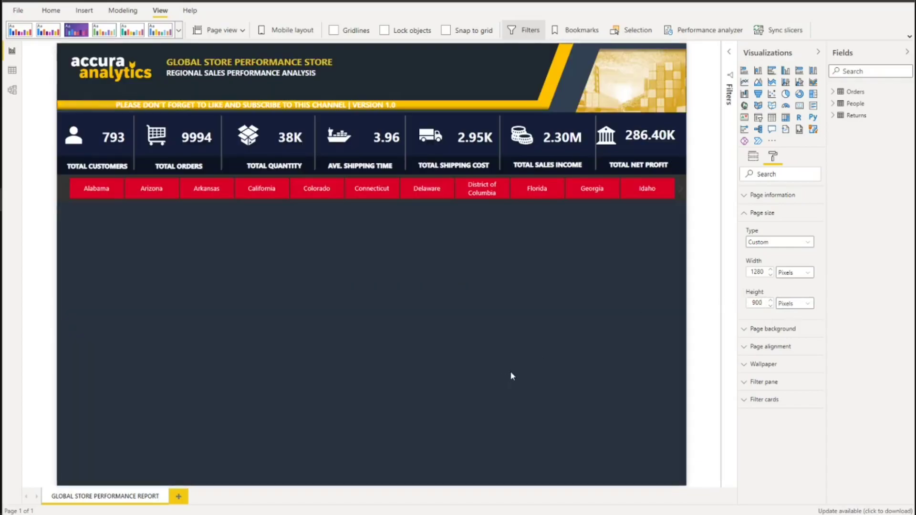
Move the instruction text, KPI row, labels and State slicer down together to realign them with the stretched header background.
{"action": "left_click_drag", "start_coordinate": [699, 215], "coordinate": [24, 93]}
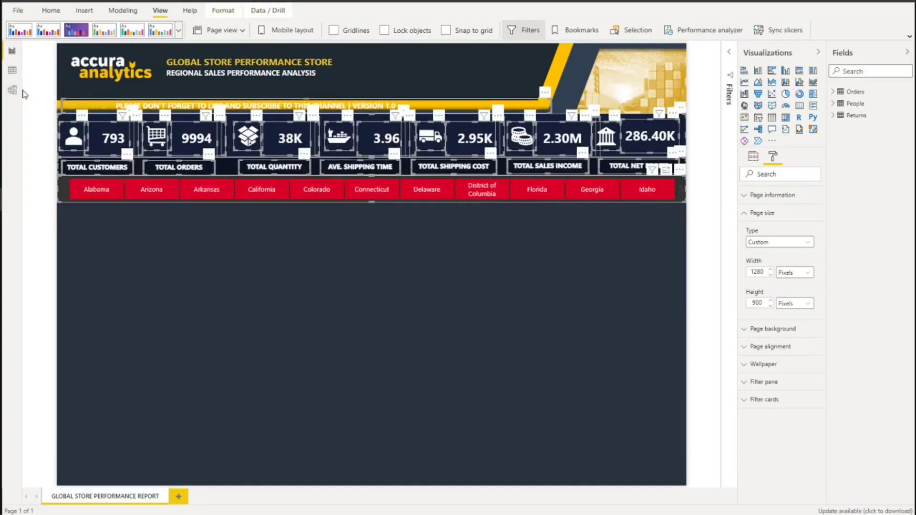
{"action": "key", "text": "Down"}
{"action": "key", "text": "Down"}
{"action": "key", "text": "Down"}
{"action": "key", "text": "Down"}
{"action": "key", "text": "Down"}
{"action": "key", "text": "Down"}
{"action": "key", "text": "Down"}
{"action": "key", "text": "Down"}
{"action": "key", "text": "Down"}
{"action": "key", "text": "Down"}
{"action": "key", "text": "Down"}
{"action": "key", "text": "Down"}
{"action": "key", "text": "Down"}
{"action": "key", "text": "Down"}
{"action": "key", "text": "Down"}
{"action": "key", "text": "Down"}
{"action": "key", "text": "Down"}
{"action": "key", "text": "Down"}
{"action": "key", "text": "Down"}
{"action": "key", "text": "Down"}
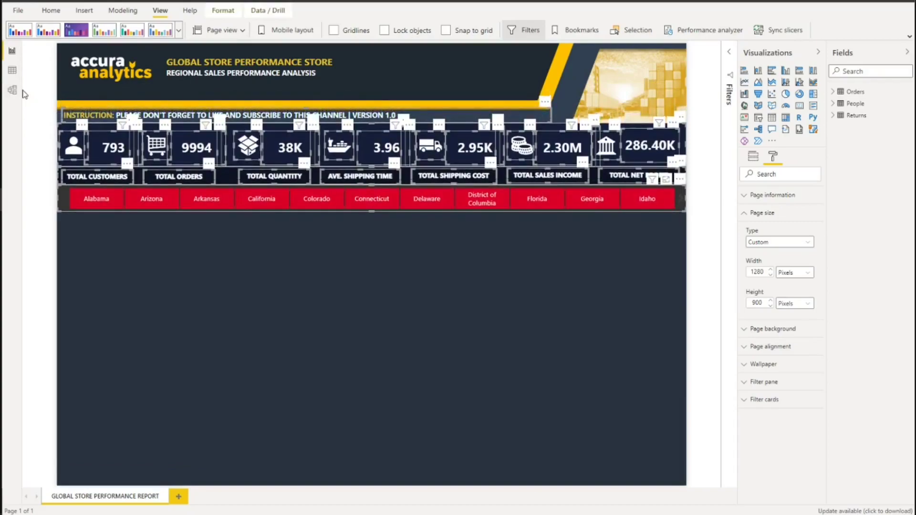
{"action": "left_click", "coordinate": [202, 308]}
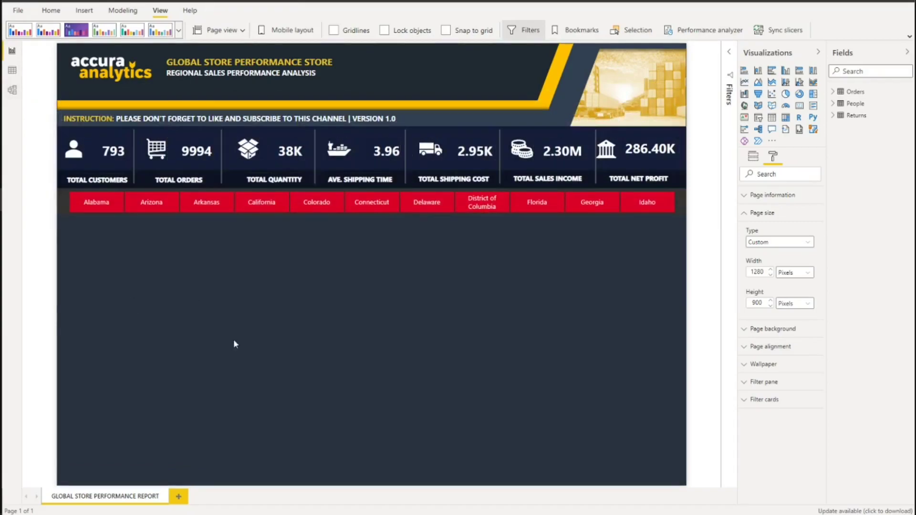
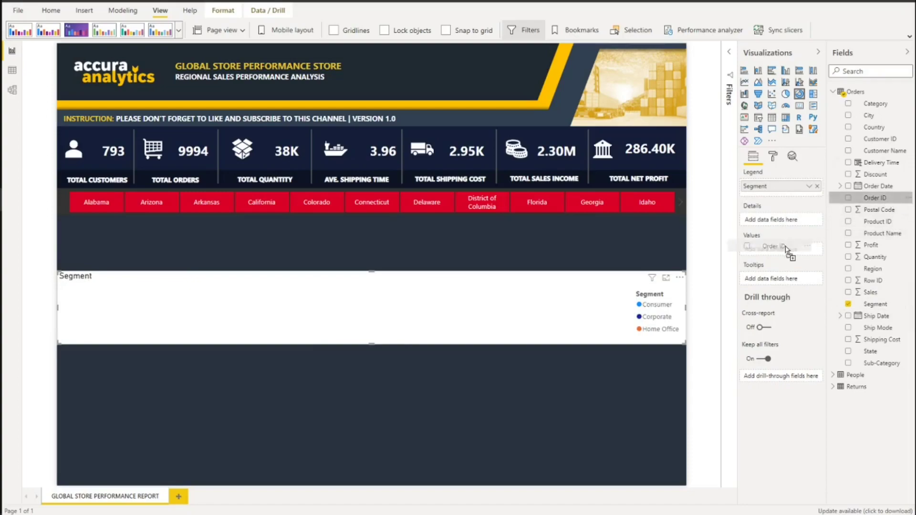
Shrink the Segment donut chart and place it beneath the State slicer at the left edge of the page.
{"action": "left_click_drag", "start_coordinate": [685, 344], "coordinate": [245, 389]}
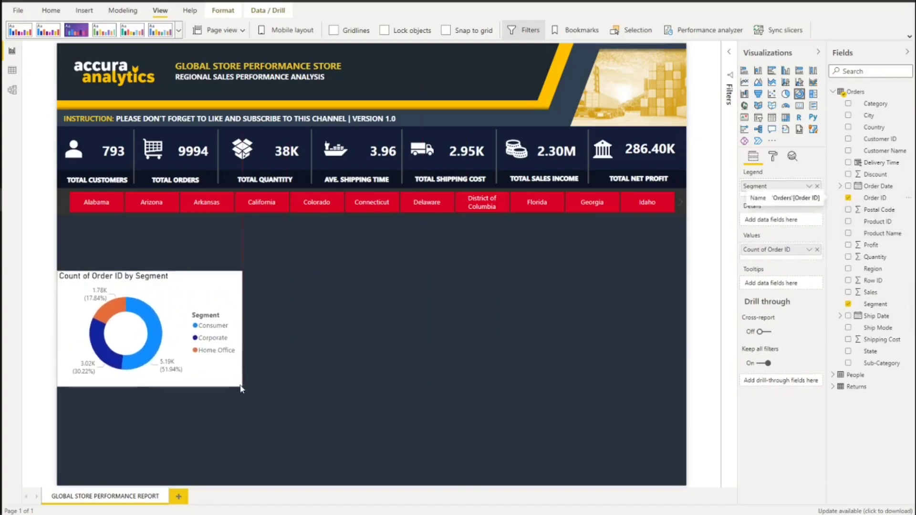
{"action": "left_click_drag", "start_coordinate": [132, 288], "coordinate": [132, 233]}
{"action": "mouse_move", "coordinate": [148, 332]}
{"action": "left_mouse_down"}
{"action": "mouse_move", "coordinate": [149, 301]}
{"action": "mouse_move", "coordinate": [157, 328]}
{"action": "left_mouse_up"}
{"action": "key", "text": "ctrl+v"}
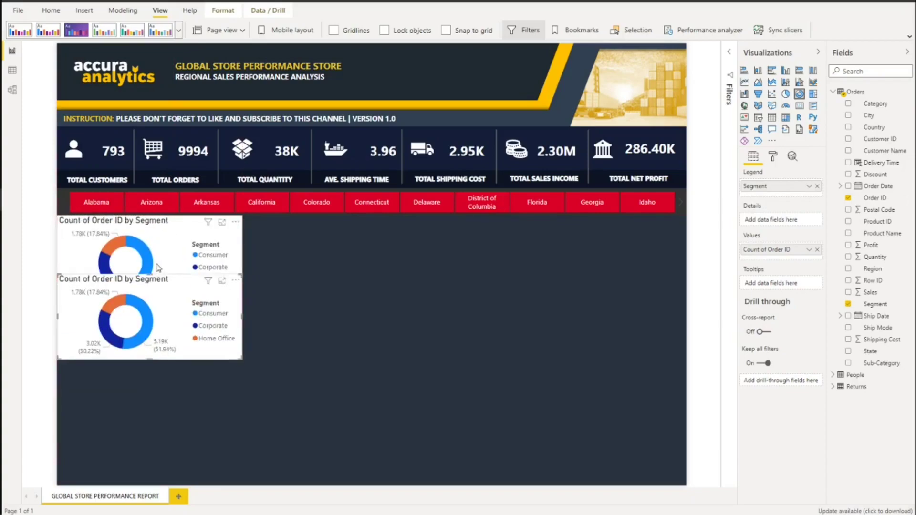
{"action": "key", "text": "Delete"}
Set the donut chart's title text to Customer Segment and its title background colour to light grey.
{"action": "left_click", "coordinate": [155, 225]}
{"action": "left_click", "coordinate": [776, 156]}
{"action": "left_click", "coordinate": [759, 284]}
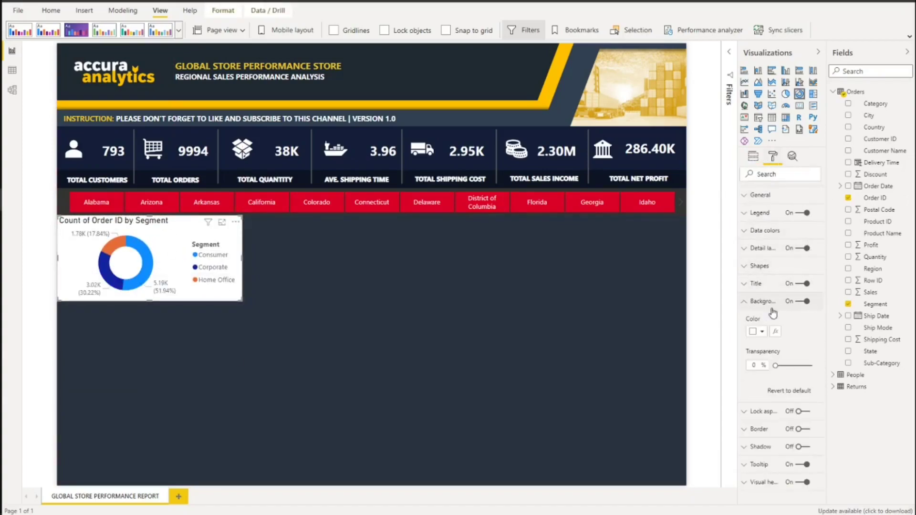
{"action": "left_click", "coordinate": [777, 313]}
{"action": "key", "text": "ctrl+a"}
{"action": "type", "text": "Custo"}
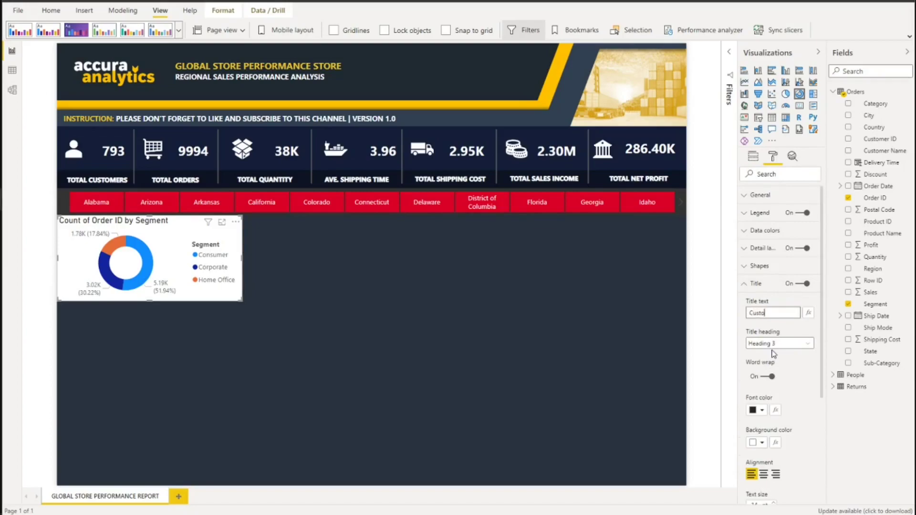
{"action": "type", "text": "mer Segment"}
{"action": "left_click", "coordinate": [762, 442]}
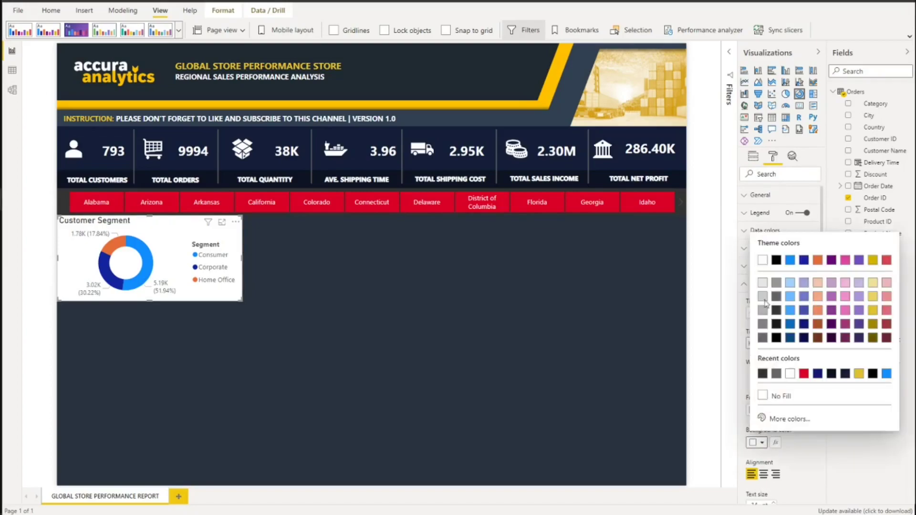
{"action": "left_click", "coordinate": [762, 287]}
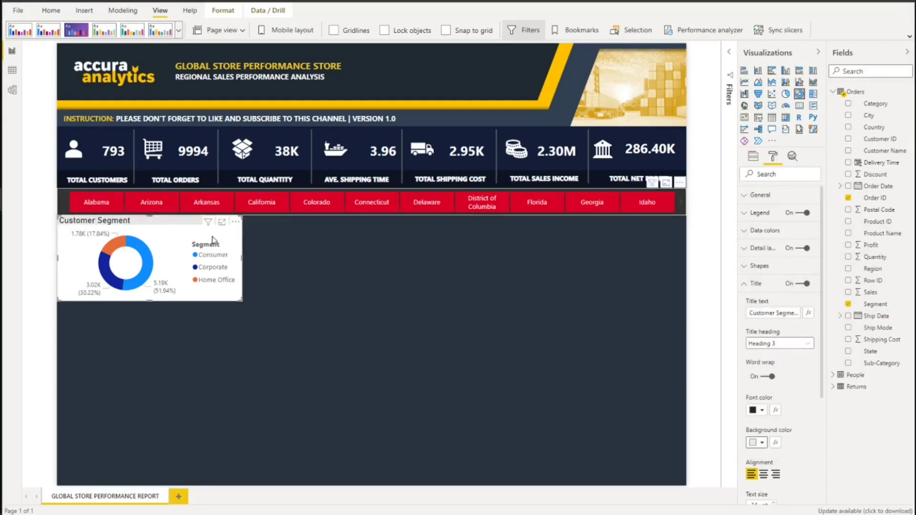
{"action": "left_click", "coordinate": [374, 287]}
Set the donut chart's data colours to red #D2282A for Consumer, orange for Corporate and #FCC04E for Home Office.
{"action": "left_click", "coordinate": [96, 225]}
{"action": "left_click", "coordinate": [773, 157]}
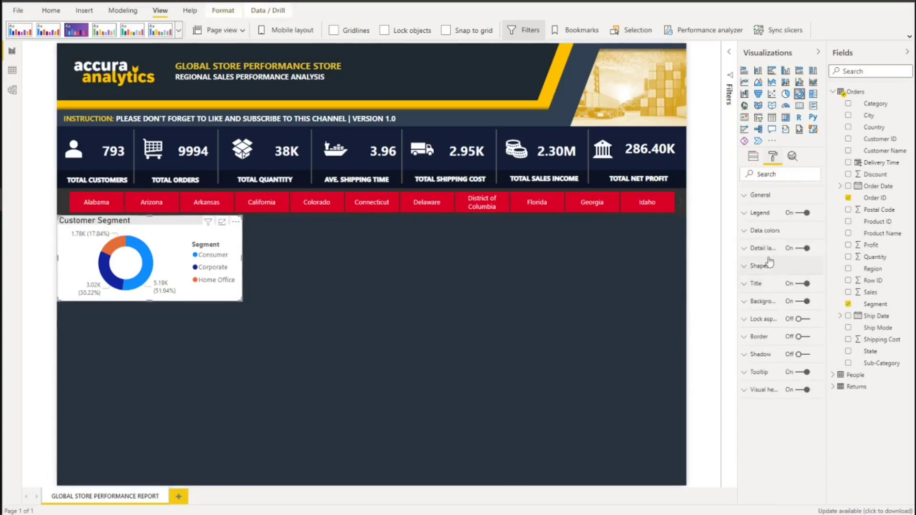
{"action": "left_click", "coordinate": [765, 230]}
{"action": "left_click", "coordinate": [757, 261]}
{"action": "left_click", "coordinate": [790, 416]}
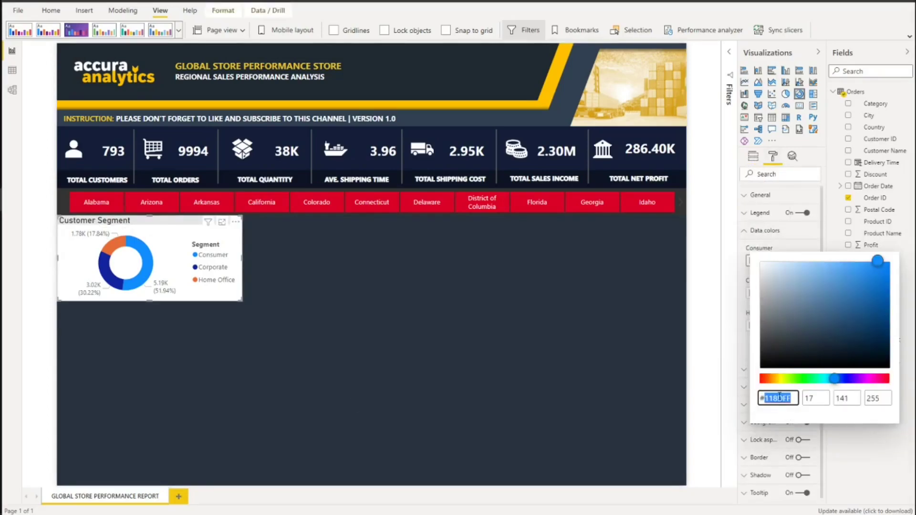
{"action": "type", "text": "#D2282A"}
{"action": "left_click", "coordinate": [742, 244]}
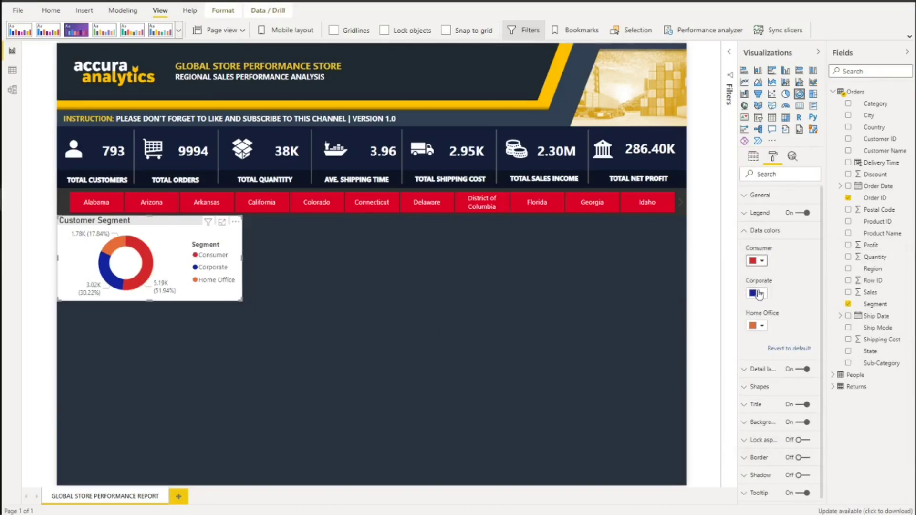
{"action": "left_click", "coordinate": [756, 293]}
{"action": "left_click", "coordinate": [790, 449]}
{"action": "key", "text": "ctrl+v"}
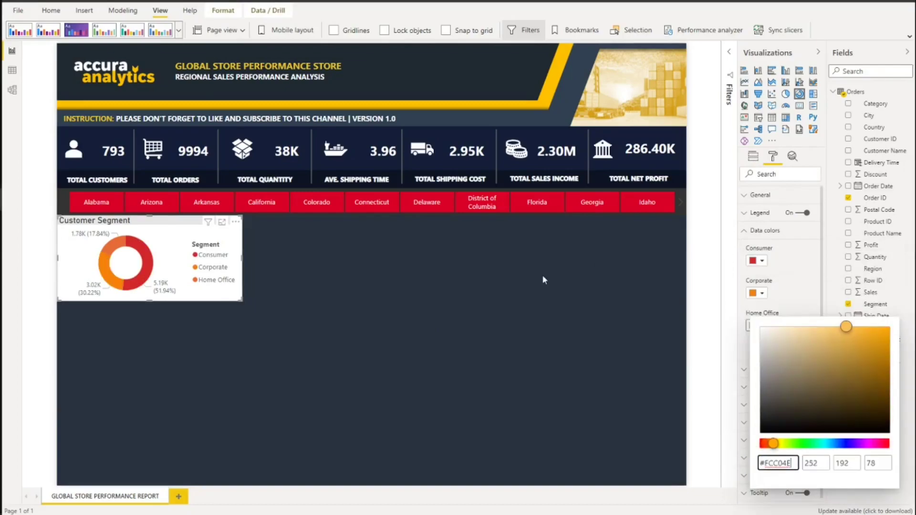
{"action": "left_click", "coordinate": [533, 271]}
Add two copies of the Customer Segment donut chart beneath the original, with Category replacing Segment as their legend field.
{"action": "key", "text": "ctrl+c"}
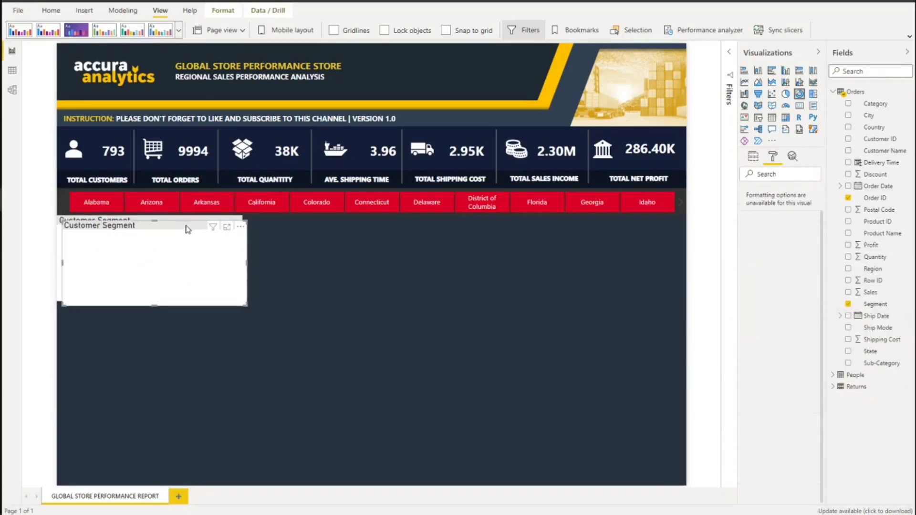
{"action": "key", "text": "ctrl+v"}
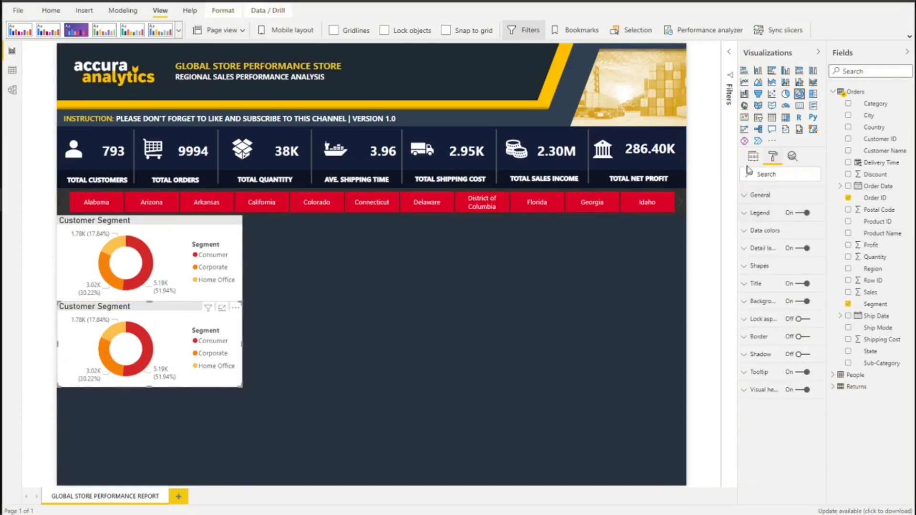
{"action": "left_click", "coordinate": [817, 186]}
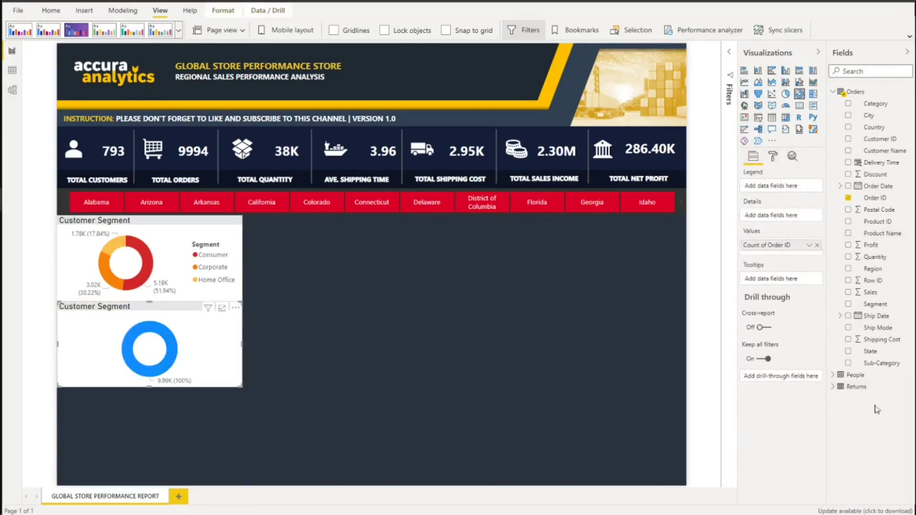
{"action": "left_click_drag", "start_coordinate": [876, 104], "coordinate": [773, 186]}
{"action": "key", "text": "ctrl+v"}
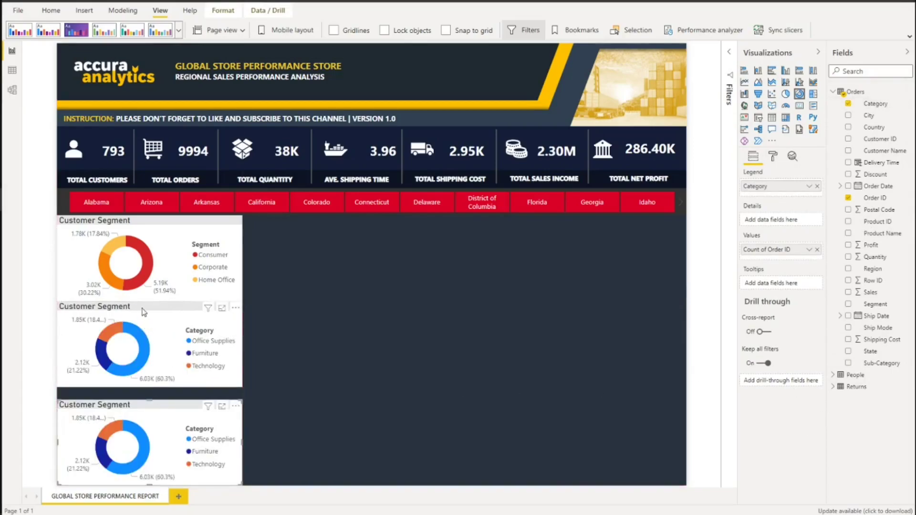
Adjust the heights of the three stacked donut charts so they fill the column beneath the State slicer without gaps.
{"action": "mouse_move", "coordinate": [142, 315]}
{"action": "left_mouse_down"}
{"action": "mouse_move", "coordinate": [132, 324]}
{"action": "mouse_move", "coordinate": [155, 321]}
{"action": "mouse_move", "coordinate": [150, 306]}
{"action": "left_mouse_up"}
{"action": "left_click", "coordinate": [150, 297]}
{"action": "left_click", "coordinate": [150, 304]}
{"action": "left_click", "coordinate": [150, 299]}
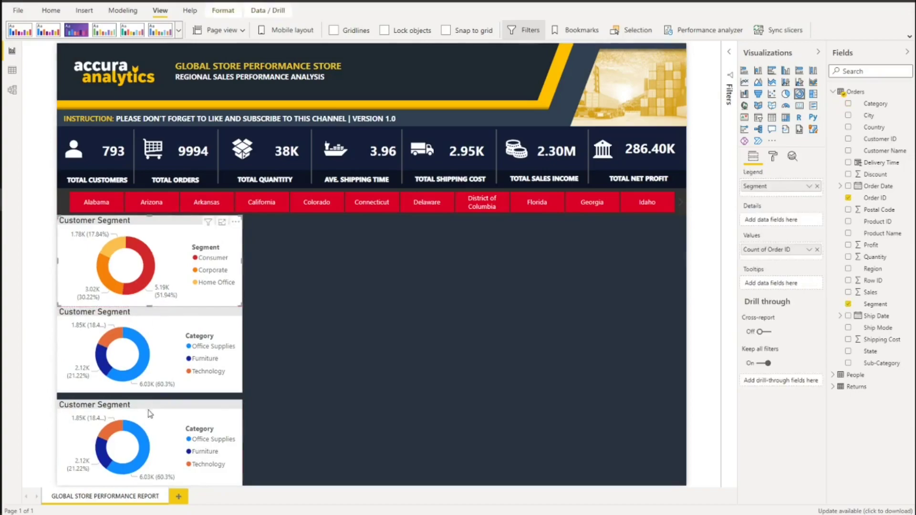
{"action": "left_click", "coordinate": [151, 402]}
{"action": "left_click_drag", "start_coordinate": [151, 400], "coordinate": [150, 397]}
{"action": "left_click", "coordinate": [127, 379]}
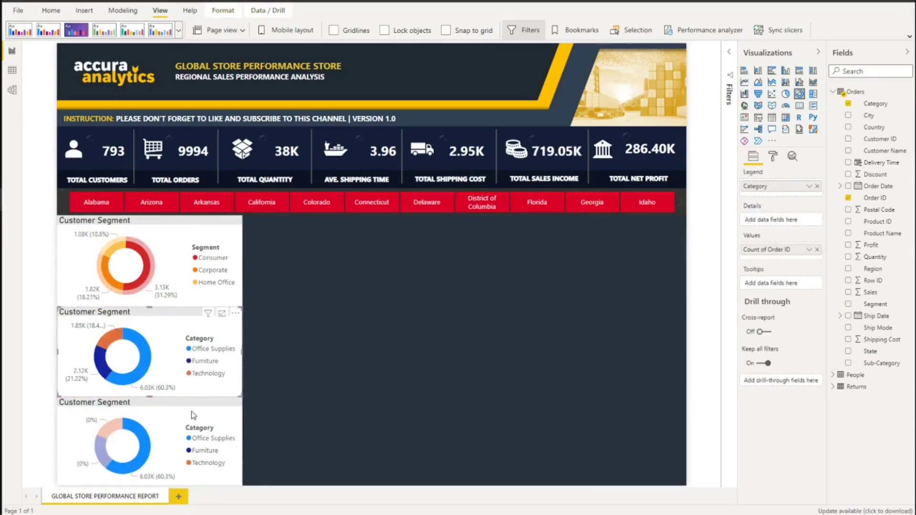
Replace Category with Ship Mode as the legend field of the lowest donut chart.
{"action": "left_click", "coordinate": [191, 411]}
{"action": "left_click", "coordinate": [818, 186]}
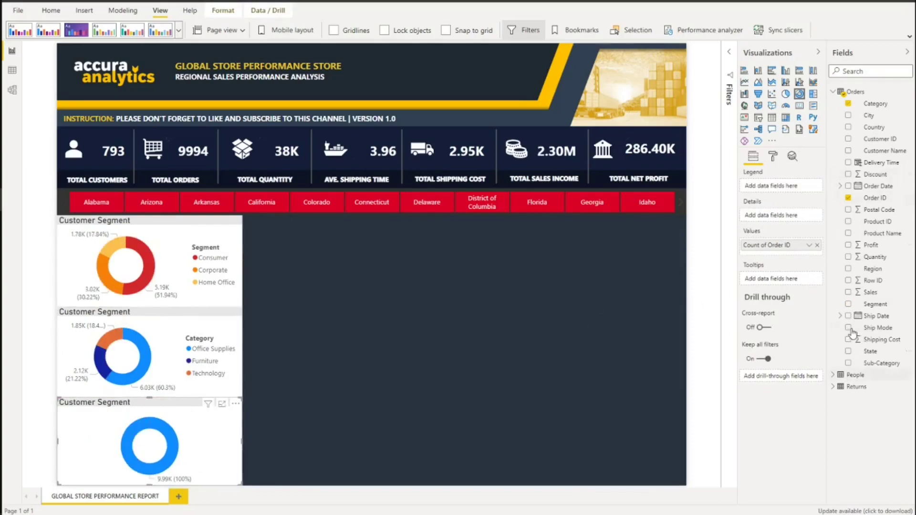
{"action": "left_click", "coordinate": [848, 328]}
Set the title text of the lowest donut chart to Shipping Mode.
{"action": "left_click", "coordinate": [773, 156]}
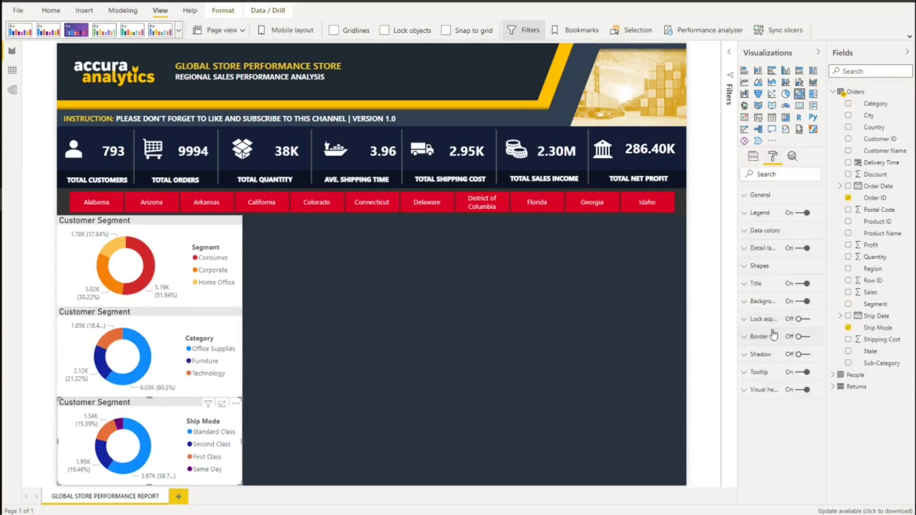
{"action": "left_click", "coordinate": [756, 283]}
{"action": "triple_click", "coordinate": [772, 313]}
{"action": "type", "text": "Ship"}
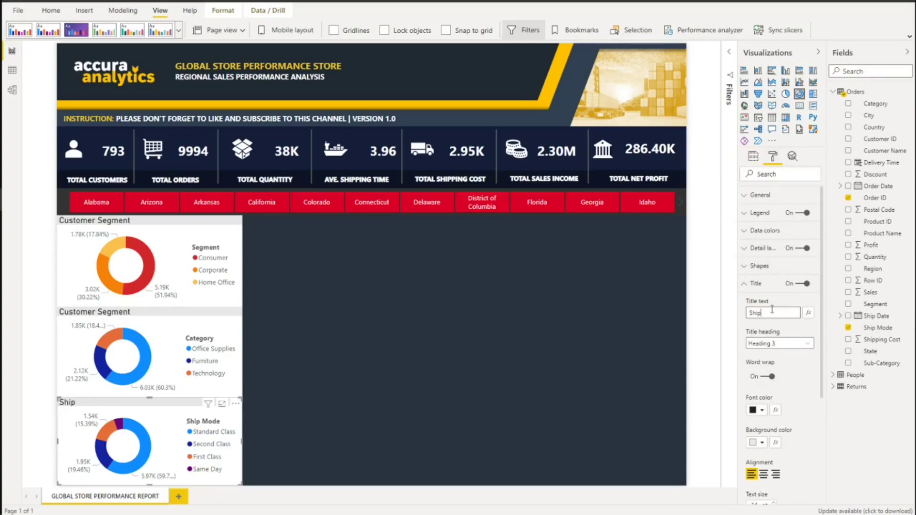
{"action": "type", "text": " Category"}
{"action": "double_click", "coordinate": [778, 313]}
{"action": "key", "text": "BackSpace"}
{"action": "key", "text": "BackSpace"}
{"action": "type", "text": "ping Mode"}
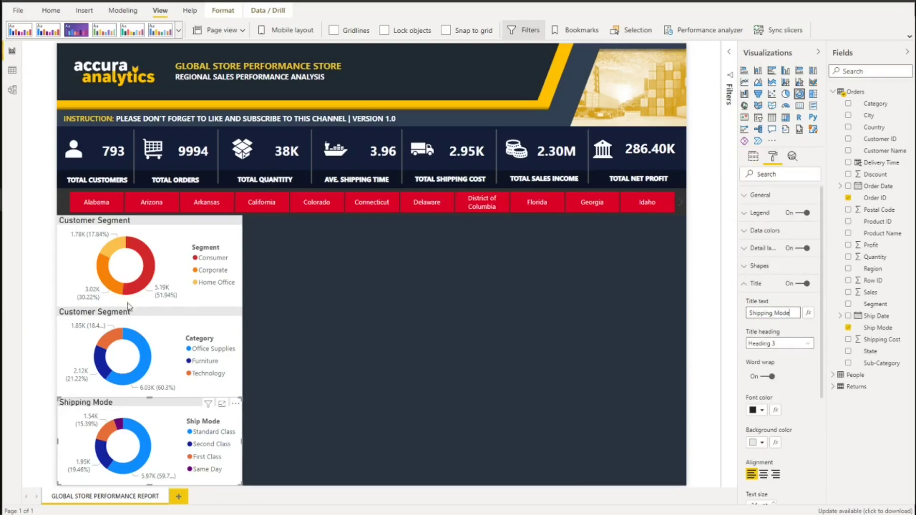
Set the title text of the middle donut chart to Product Category.
{"action": "left_click", "coordinate": [128, 309]}
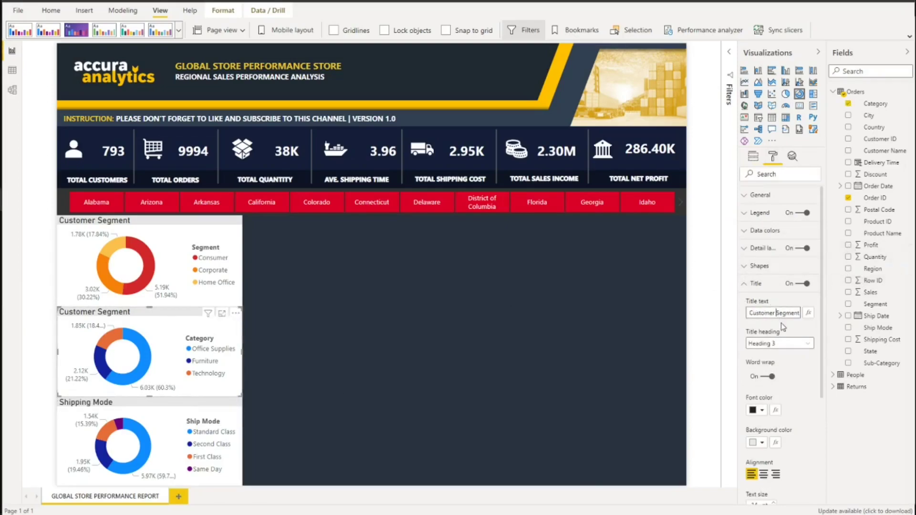
{"action": "key", "text": "ctrl+a"}
{"action": "type", "text": "Product"}
{"action": "key", "text": "Return"}
Set the Product Category donut's data colours to red for Office Supplies, orange for Furniture and light amber for Technology.
{"action": "left_click", "coordinate": [764, 230]}
{"action": "left_click", "coordinate": [762, 261]}
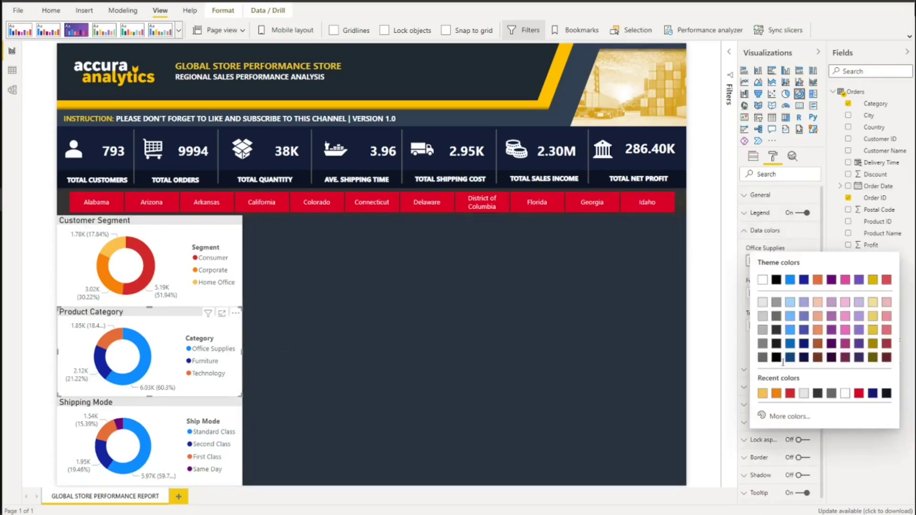
{"action": "left_click", "coordinate": [790, 400]}
{"action": "left_click", "coordinate": [763, 293]}
{"action": "left_click", "coordinate": [777, 428]}
{"action": "left_click", "coordinate": [762, 327]}
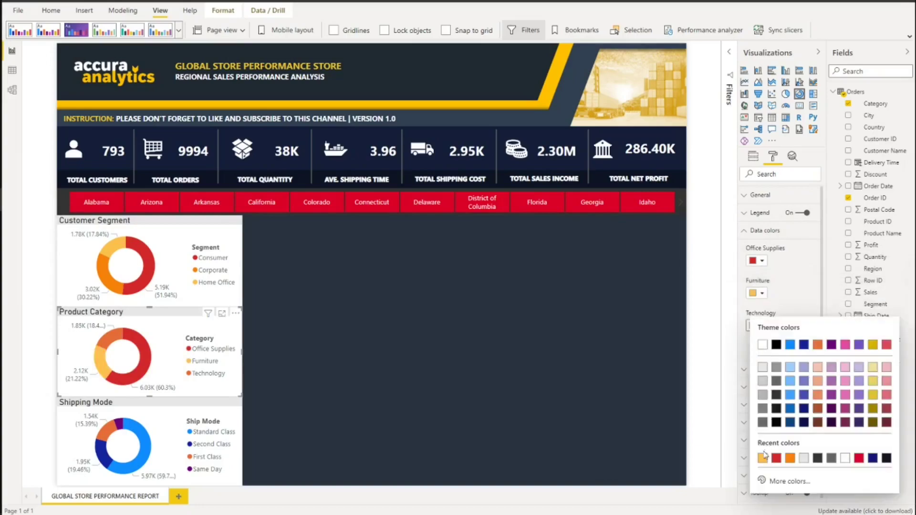
{"action": "left_click", "coordinate": [766, 456]}
{"action": "left_click", "coordinate": [161, 412]}
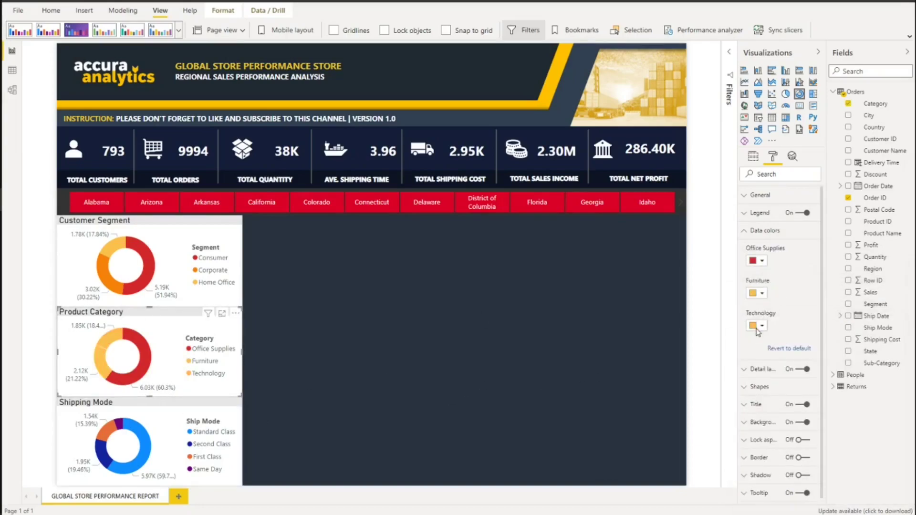
{"action": "left_click", "coordinate": [763, 293]}
{"action": "left_click", "coordinate": [790, 425]}
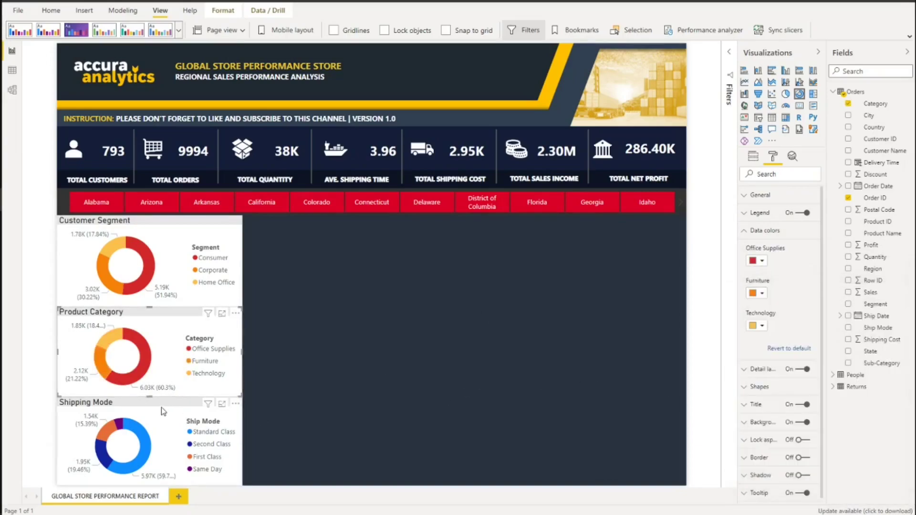
Colour the Shipping Mode donut red for Standard Class, orange for Second Class, light amber for First Class and pale yellow for Same Day.
{"action": "left_click", "coordinate": [162, 411]}
{"action": "left_click", "coordinate": [763, 261]}
{"action": "left_click", "coordinate": [791, 393]}
{"action": "left_click", "coordinate": [759, 293]}
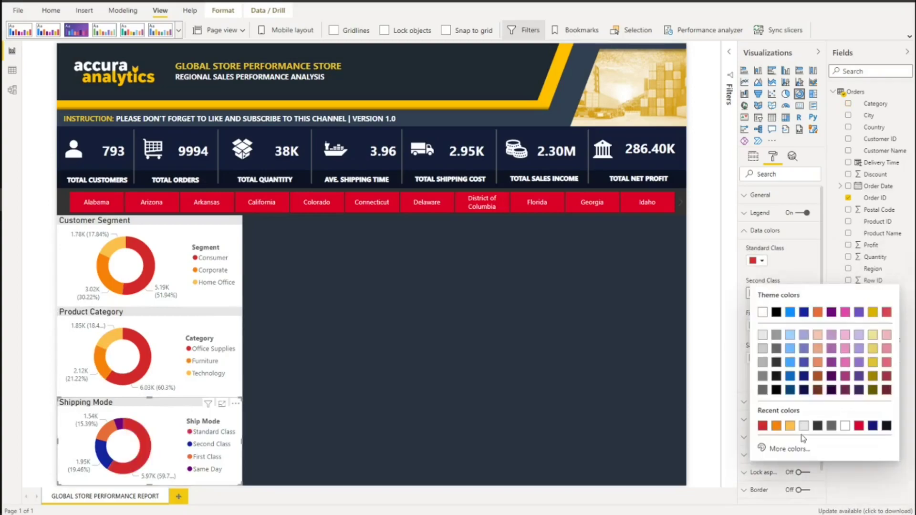
{"action": "left_click", "coordinate": [776, 426]}
{"action": "left_click", "coordinate": [759, 326]}
{"action": "left_click", "coordinate": [790, 458]}
{"action": "left_click", "coordinate": [759, 358]}
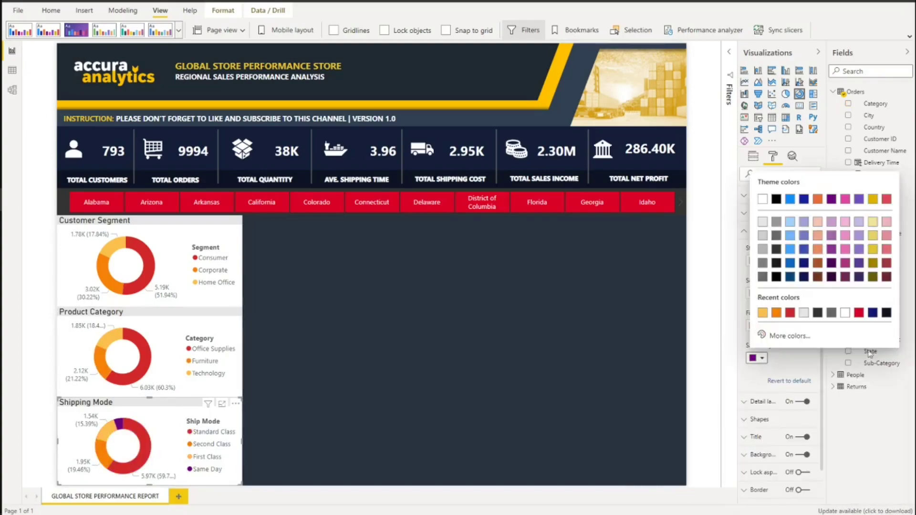
{"action": "left_click", "coordinate": [873, 225]}
Add a clustered column chart beside the Customer Segment donut with Order Date as axis and Sales as values, narrowing it to about half the free width.
{"action": "left_click", "coordinate": [485, 428]}
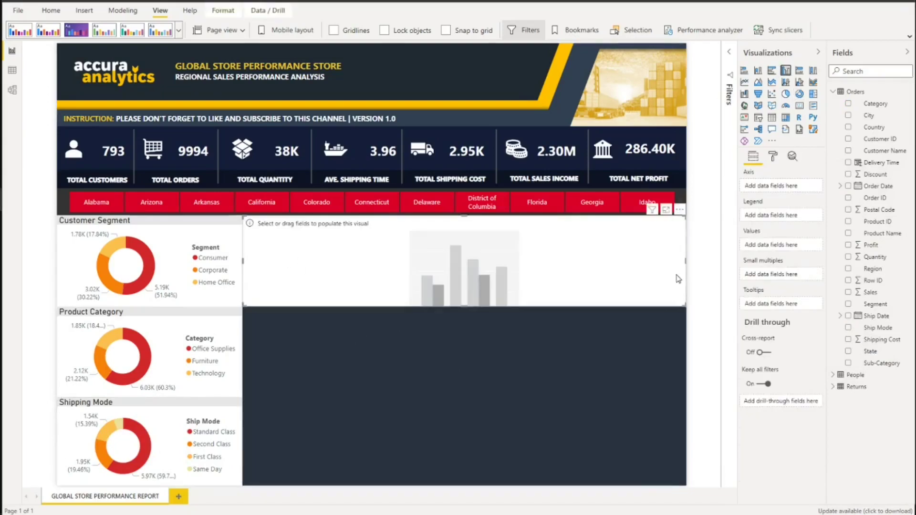
{"action": "left_click_drag", "start_coordinate": [685, 279], "coordinate": [487, 280]}
{"action": "left_click", "coordinate": [840, 185]}
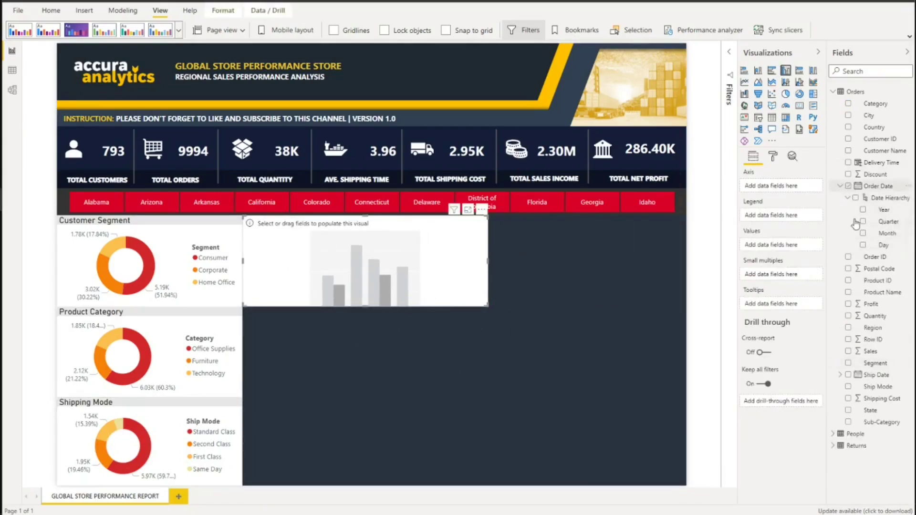
{"action": "left_click_drag", "start_coordinate": [878, 186], "coordinate": [808, 233]}
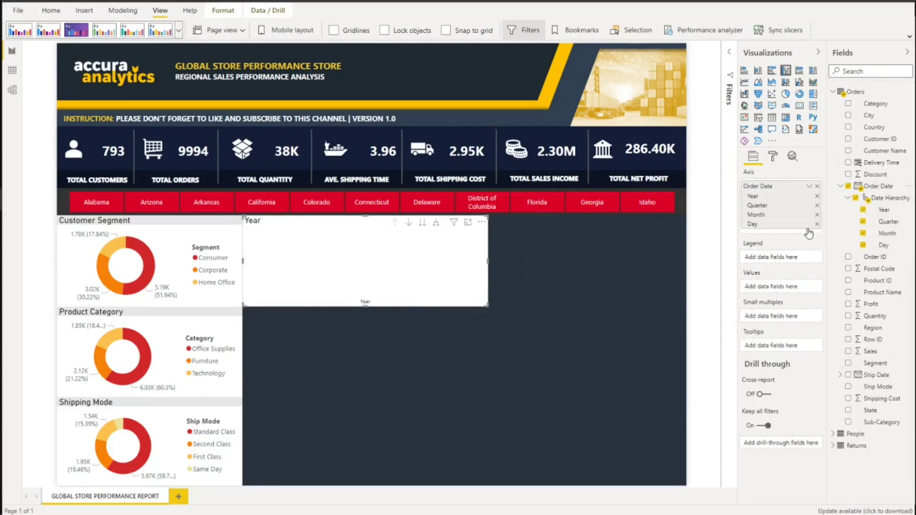
{"action": "left_click", "coordinate": [849, 351]}
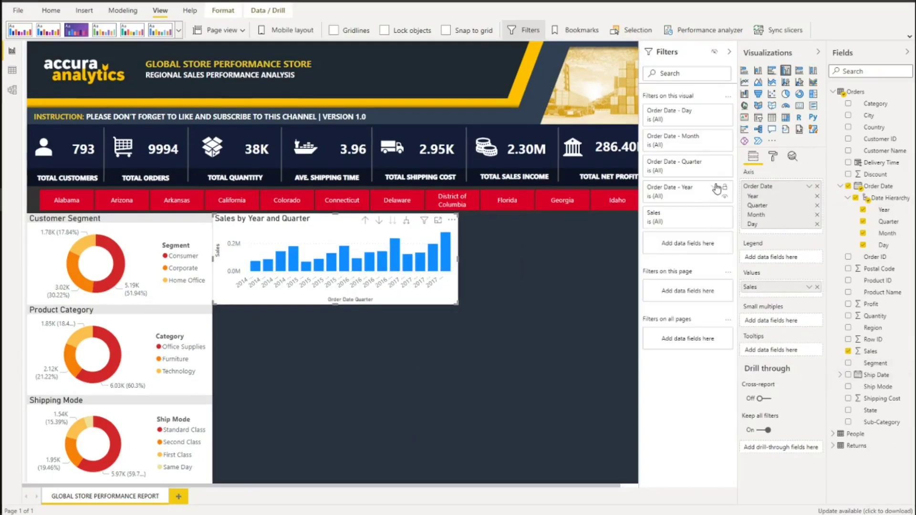
Filter the column chart to Order Date year 2017 using basic filtering.
{"action": "left_click", "coordinate": [687, 245]}
{"action": "left_click", "coordinate": [700, 224]}
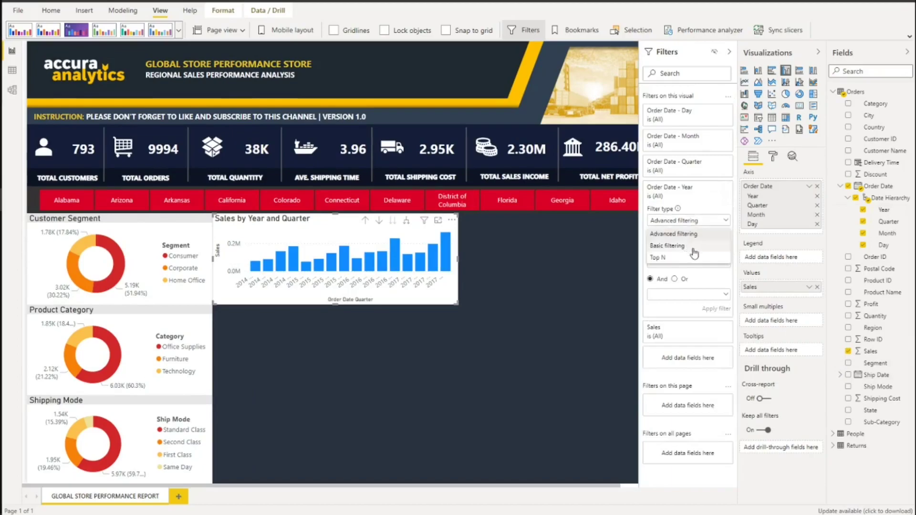
{"action": "left_click", "coordinate": [689, 243]}
{"action": "left_click", "coordinate": [655, 275]}
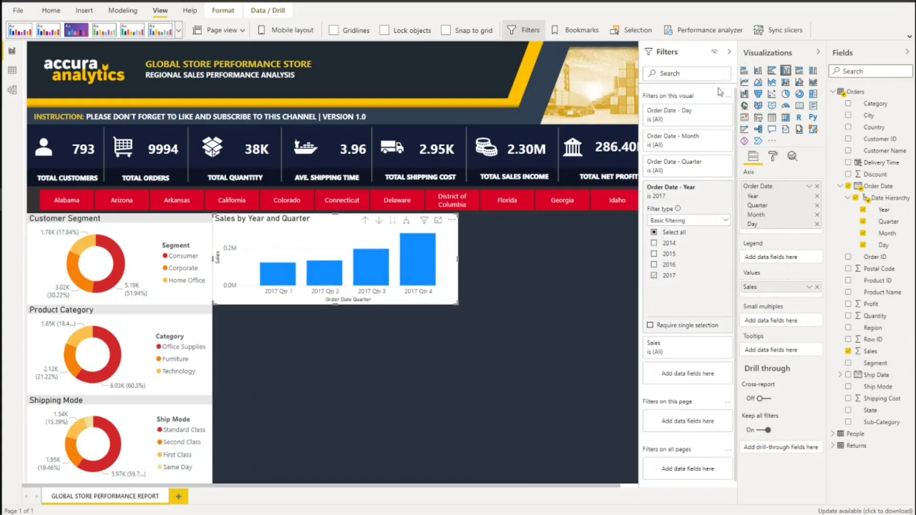
Reduce the column chart's Order Date axis hierarchy to Month only and make the chart slightly narrower.
{"action": "left_click", "coordinate": [407, 220]}
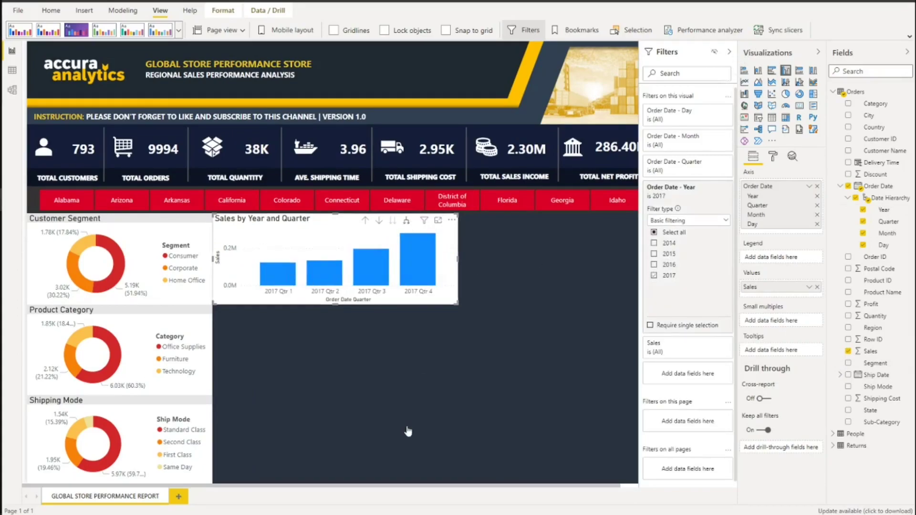
{"action": "left_click", "coordinate": [817, 205]}
{"action": "left_click", "coordinate": [817, 197]}
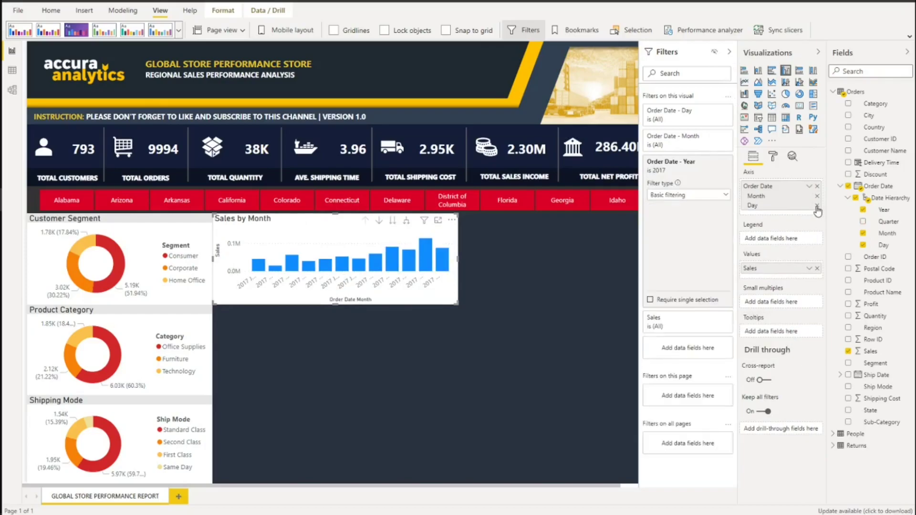
{"action": "left_click", "coordinate": [817, 205]}
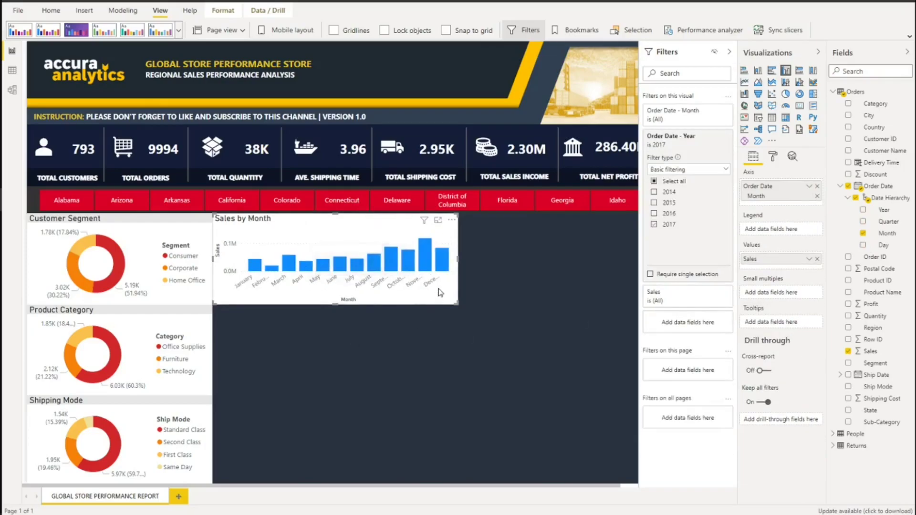
{"action": "left_click_drag", "start_coordinate": [458, 261], "coordinate": [425, 264]}
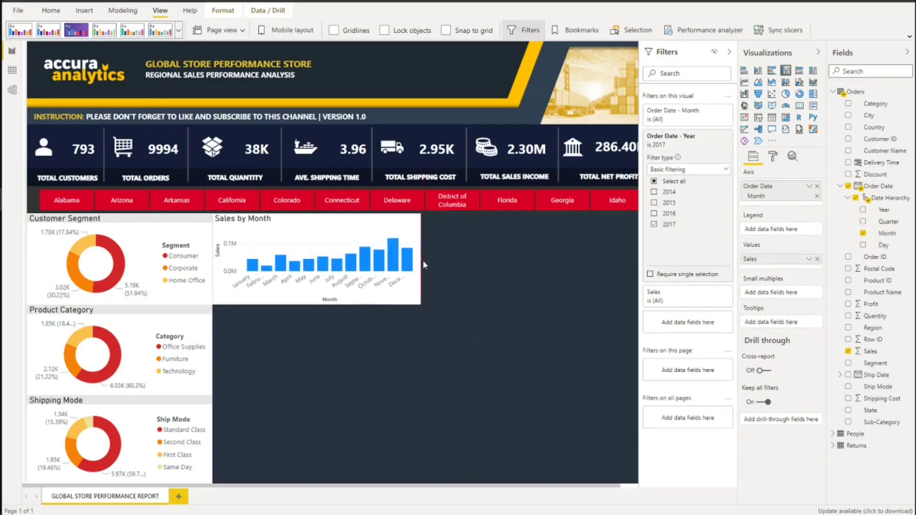
Set the column chart's title text to Sales by Month and its title background colour to light grey.
{"action": "left_click", "coordinate": [772, 158]}
{"action": "left_click", "coordinate": [730, 51]}
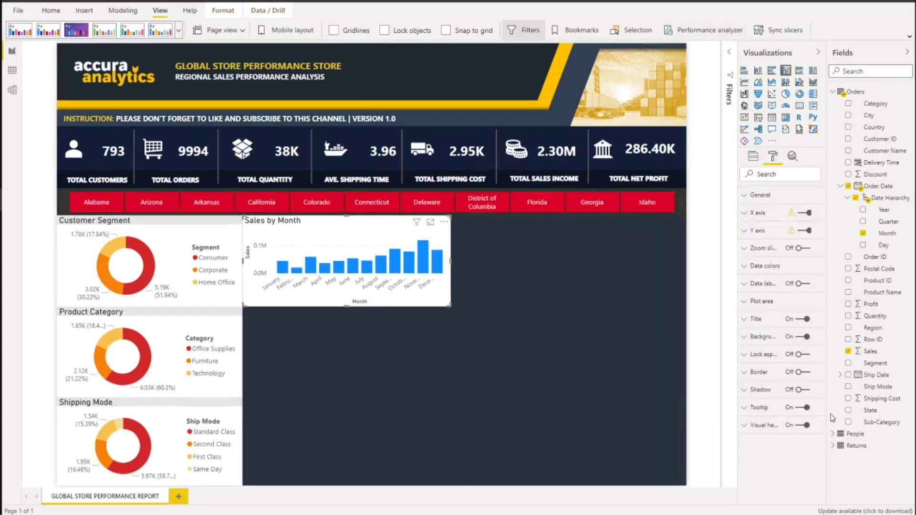
{"action": "left_click", "coordinate": [766, 325]}
{"action": "triple_click", "coordinate": [773, 350]}
{"action": "type", "text": "Sales by Month"}
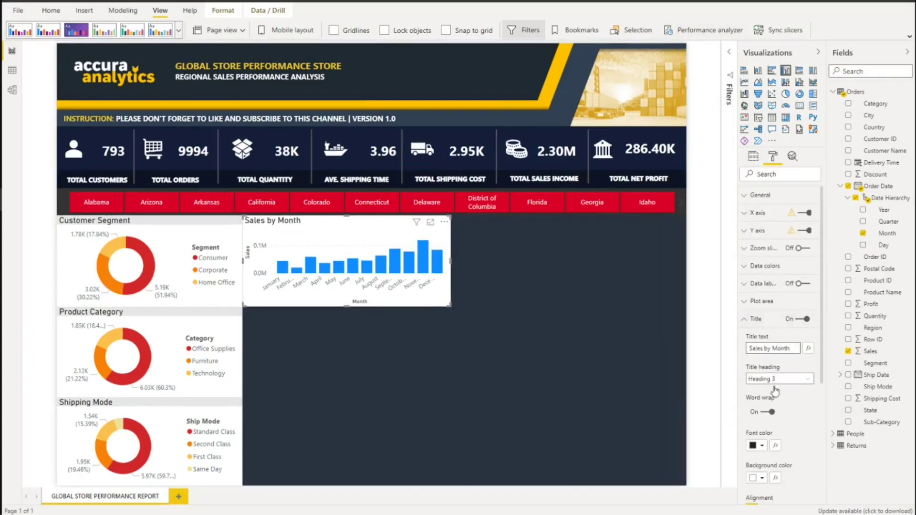
{"action": "left_click", "coordinate": [762, 478]}
{"action": "left_click", "coordinate": [763, 319]}
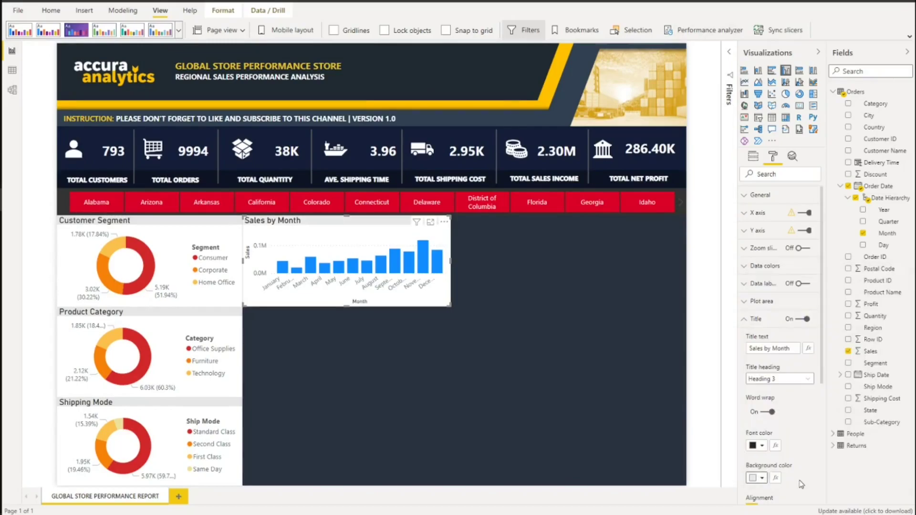
Duplicate the Sales by Month chart, place the copy directly beside the original, and narrow both to about a third of the free width.
{"action": "left_click_drag", "start_coordinate": [311, 228], "coordinate": [313, 228]}
{"action": "left_click", "coordinate": [551, 311]}
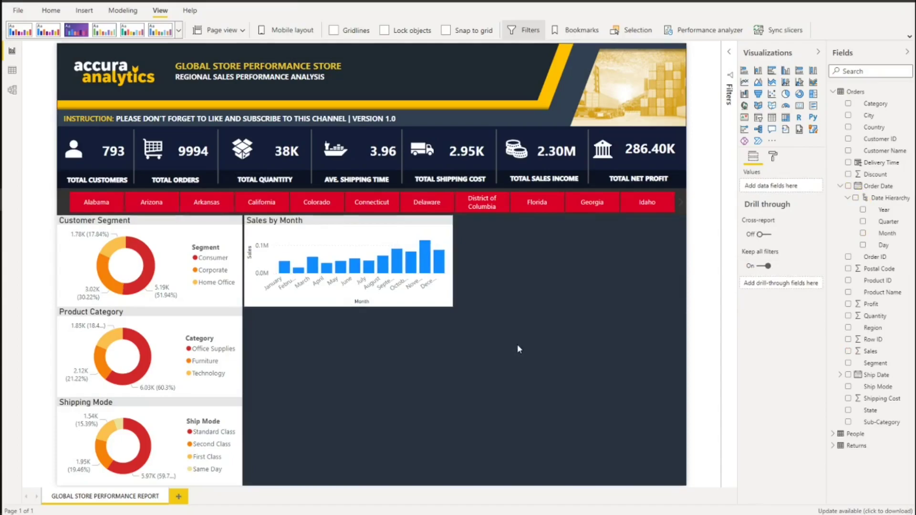
{"action": "left_click_drag", "start_coordinate": [453, 260], "coordinate": [411, 261]}
{"action": "key", "text": "ctrl+c"}
{"action": "key", "text": "ctrl+v"}
{"action": "left_click_drag", "start_coordinate": [315, 229], "coordinate": [481, 227]}
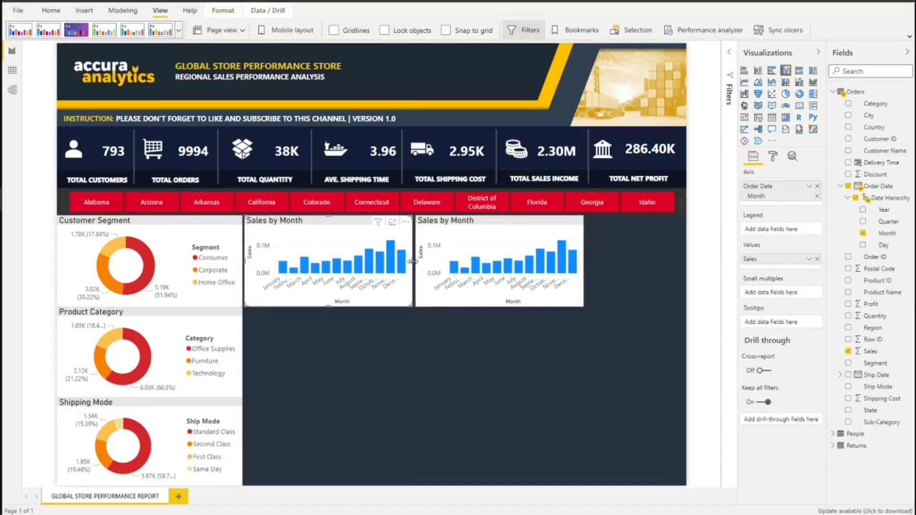
{"action": "mouse_move", "coordinate": [411, 260]}
{"action": "left_mouse_down"}
{"action": "mouse_move", "coordinate": [413, 243]}
{"action": "mouse_move", "coordinate": [396, 262]}
{"action": "left_mouse_up"}
{"action": "left_click_drag", "start_coordinate": [566, 259], "coordinate": [552, 259]}
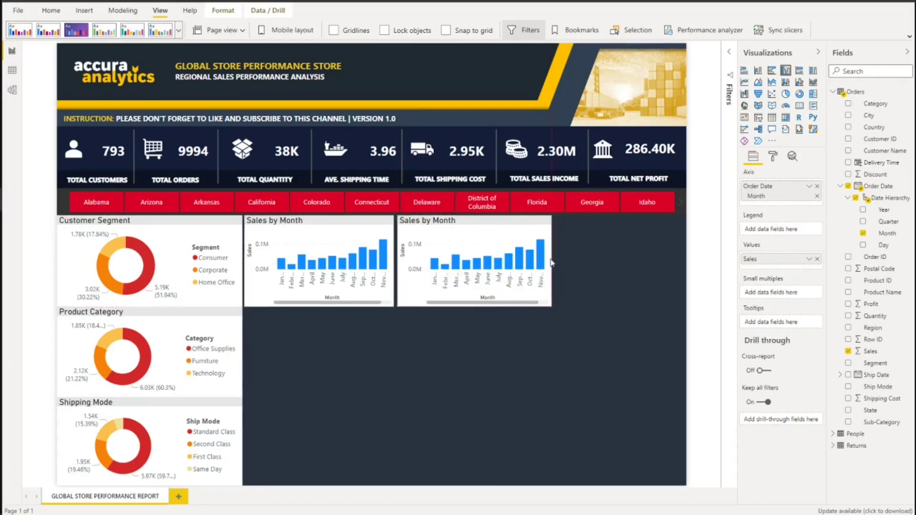
Turn off the Y axis title and the whole Y axis on the original Sales by Month chart.
{"action": "left_click", "coordinate": [774, 156]}
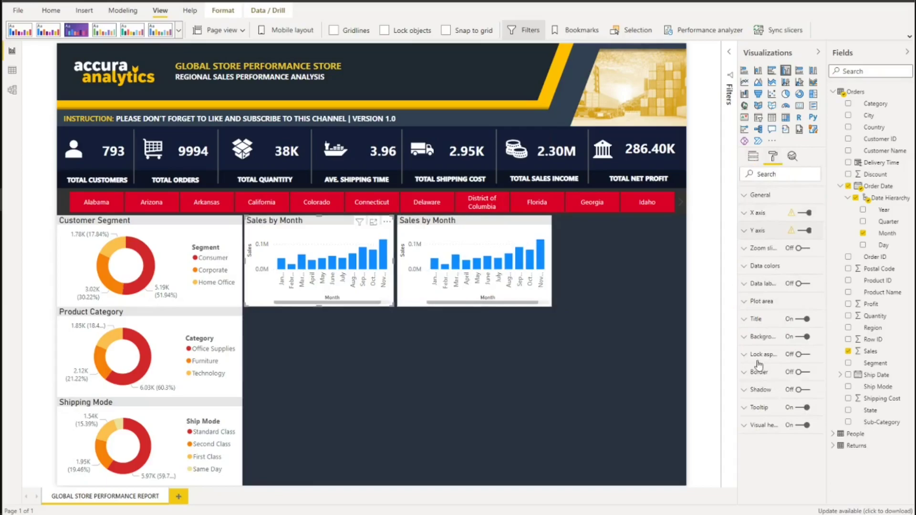
{"action": "scroll", "coordinate": [775, 357], "scroll_direction": "down", "scroll_amount": 4}
{"action": "left_click", "coordinate": [765, 385]}
{"action": "scroll", "coordinate": [775, 301], "scroll_direction": "up", "scroll_amount": 4}
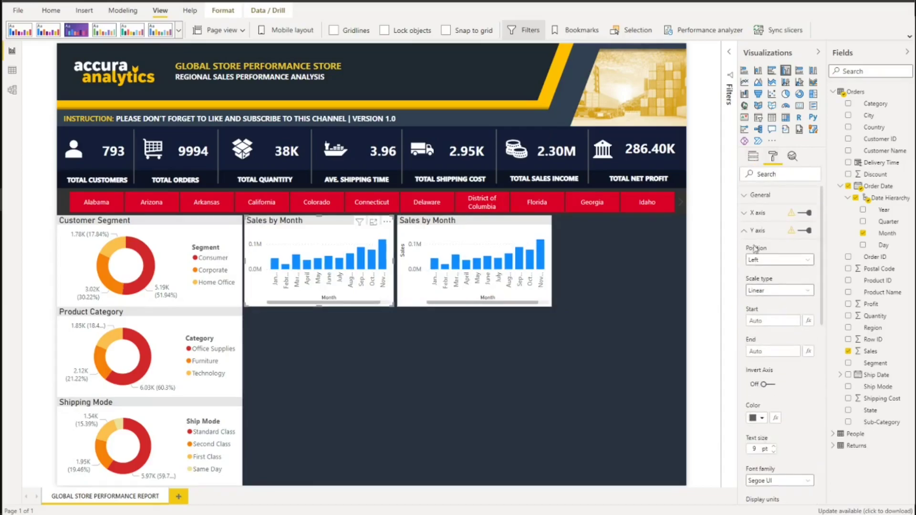
{"action": "left_click", "coordinate": [759, 231]}
{"action": "left_click", "coordinate": [804, 230]}
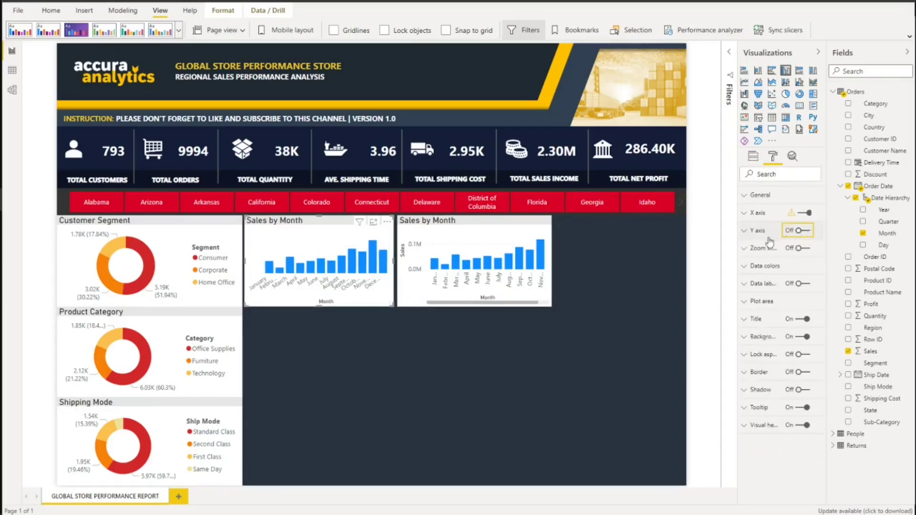
Turn off the Y axis title and the whole Y axis on the copied Sales by Month chart.
{"action": "left_click", "coordinate": [418, 225]}
{"action": "left_click", "coordinate": [756, 231]}
{"action": "scroll", "coordinate": [778, 358], "scroll_direction": "down", "scroll_amount": 3}
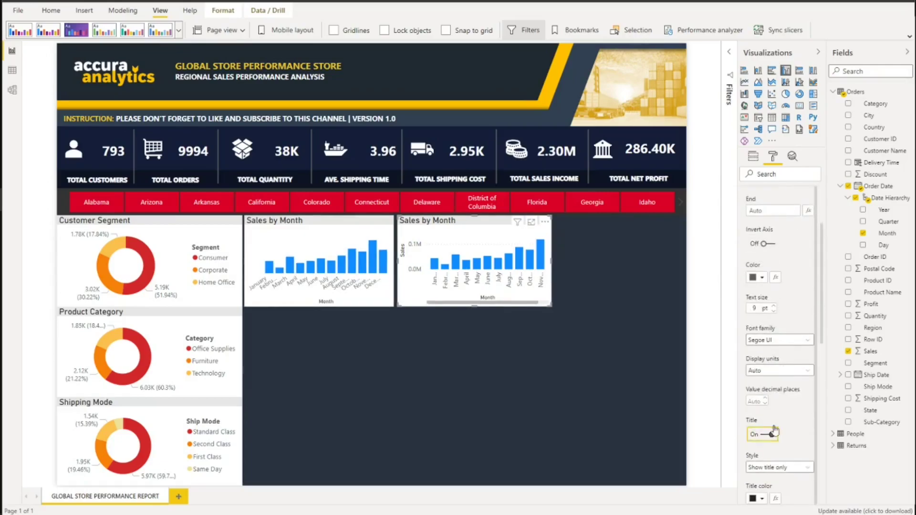
{"action": "left_click", "coordinate": [772, 433]}
{"action": "scroll", "coordinate": [759, 229], "scroll_direction": "up", "scroll_amount": 3}
{"action": "left_click", "coordinate": [803, 230]}
{"action": "left_click", "coordinate": [754, 233]}
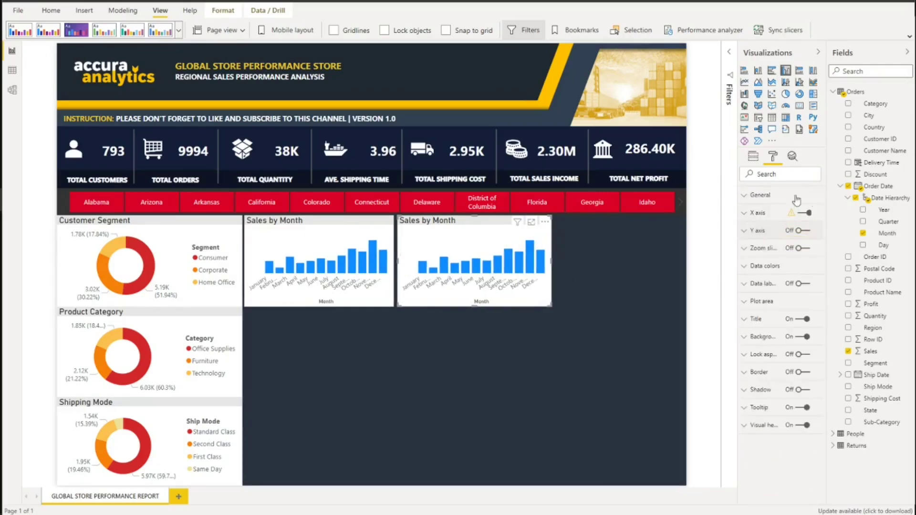
Replace Sales with Profit as the value of the copied monthly column chart.
{"action": "left_click", "coordinate": [754, 157]}
{"action": "left_click", "coordinate": [817, 259]}
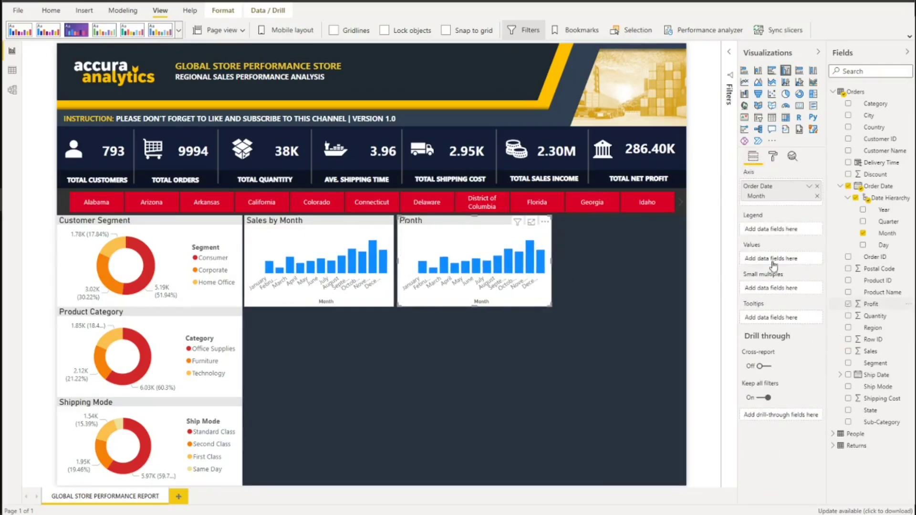
{"action": "left_click_drag", "start_coordinate": [774, 265], "coordinate": [773, 259]}
{"action": "left_click", "coordinate": [377, 345]}
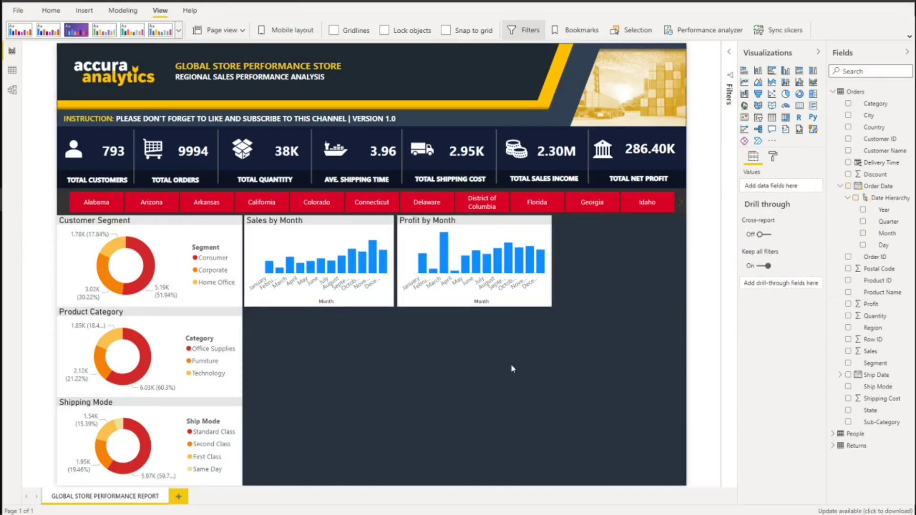
Narrow the Sales by Month and Profit by Month charts slightly and move the Profit chart over to close the gap.
{"action": "left_click", "coordinate": [367, 247]}
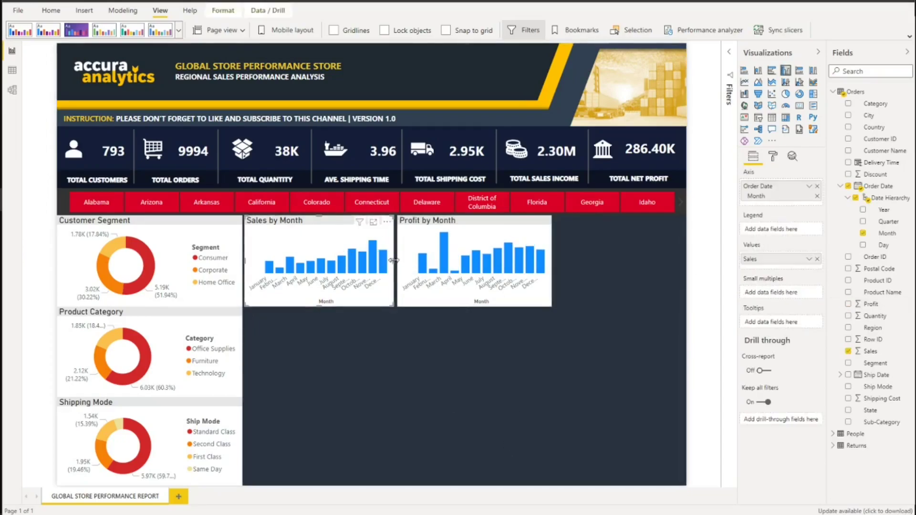
{"action": "left_click_drag", "start_coordinate": [394, 260], "coordinate": [388, 256]}
{"action": "left_click_drag", "start_coordinate": [417, 224], "coordinate": [409, 224]}
{"action": "left_click_drag", "start_coordinate": [545, 261], "coordinate": [531, 261]}
Create a clustered bar chart of Sales by State below Sales by Month, filling the height down to the page's lower edge.
{"action": "left_click_drag", "start_coordinate": [329, 285], "coordinate": [315, 485]}
{"action": "left_click", "coordinate": [817, 186]}
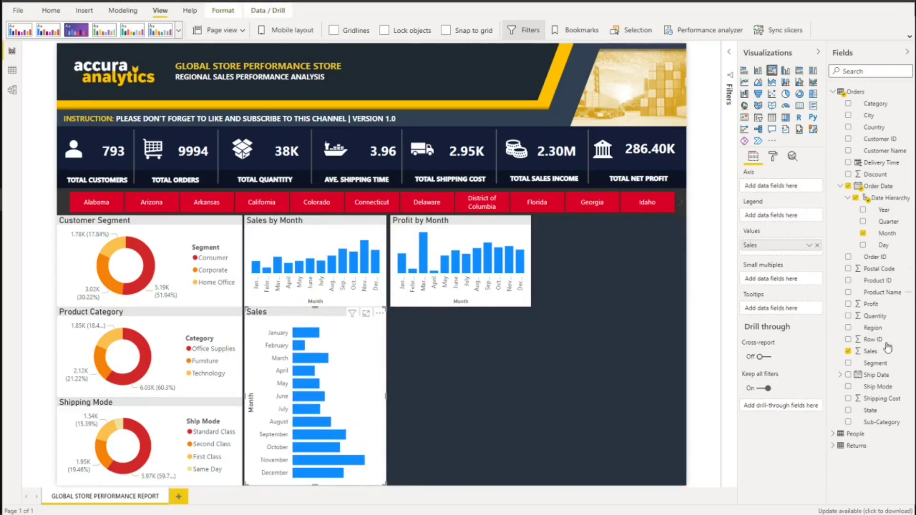
{"action": "left_click", "coordinate": [849, 411]}
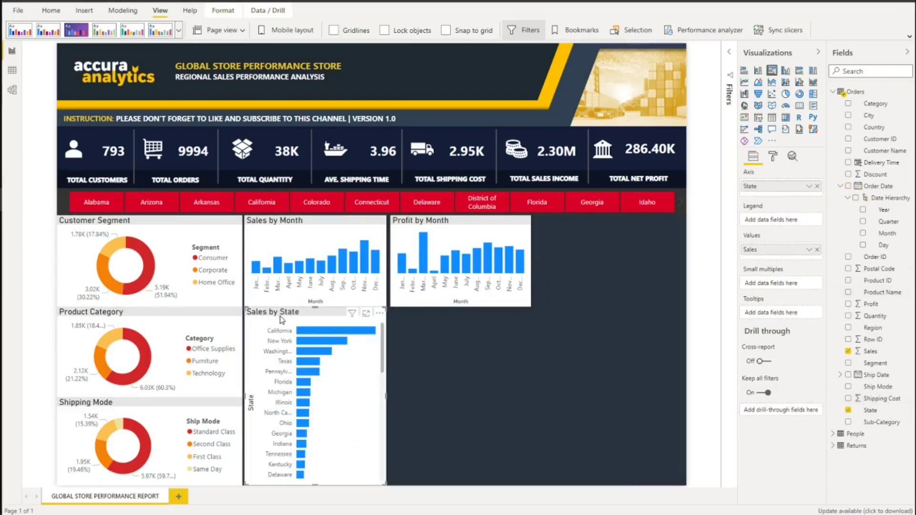
Duplicate the Sales by State bar chart, place the copy beneath Profit by Month, and match its width to that chart.
{"action": "key", "text": "ctrl+c"}
{"action": "key", "text": "ctrl+v"}
{"action": "left_click_drag", "start_coordinate": [274, 317], "coordinate": [418, 321]}
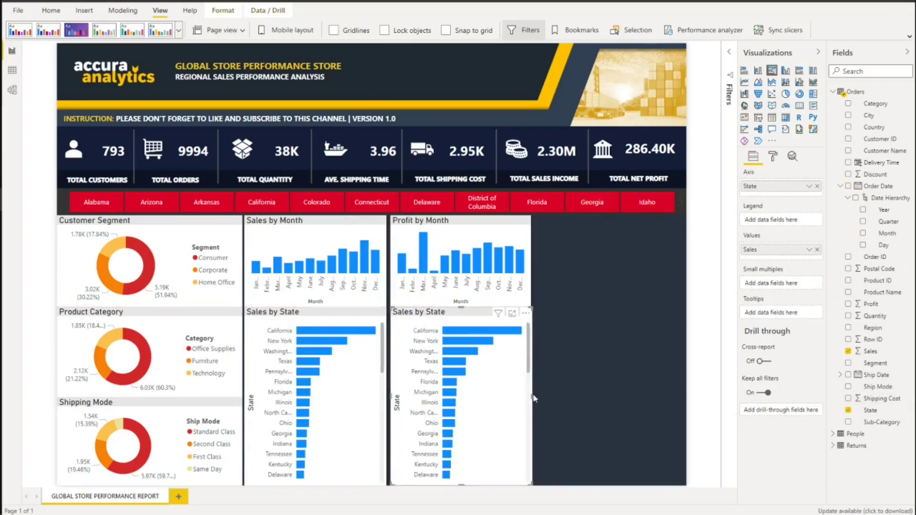
{"action": "left_click_drag", "start_coordinate": [534, 399], "coordinate": [529, 394]}
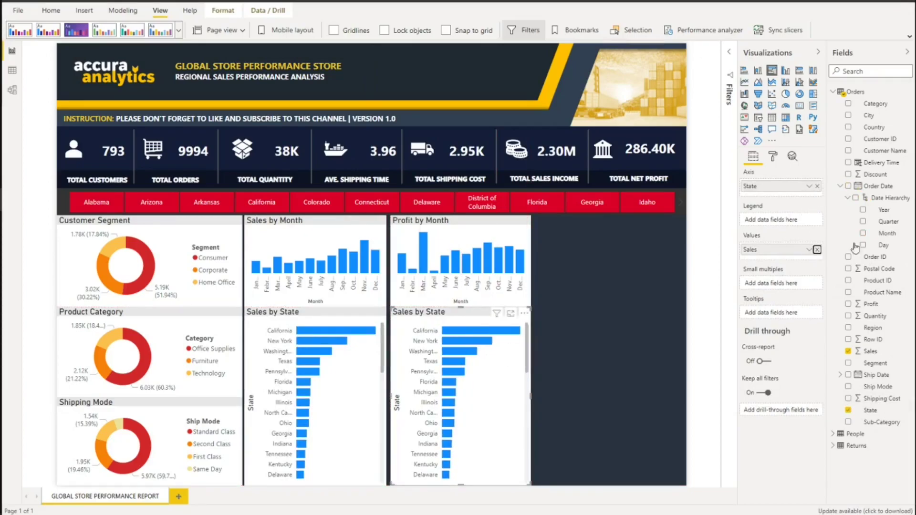
Replace Sales with Profit in the copied bar chart and add Profit to the original Sales by State chart's values.
{"action": "left_click", "coordinate": [849, 304]}
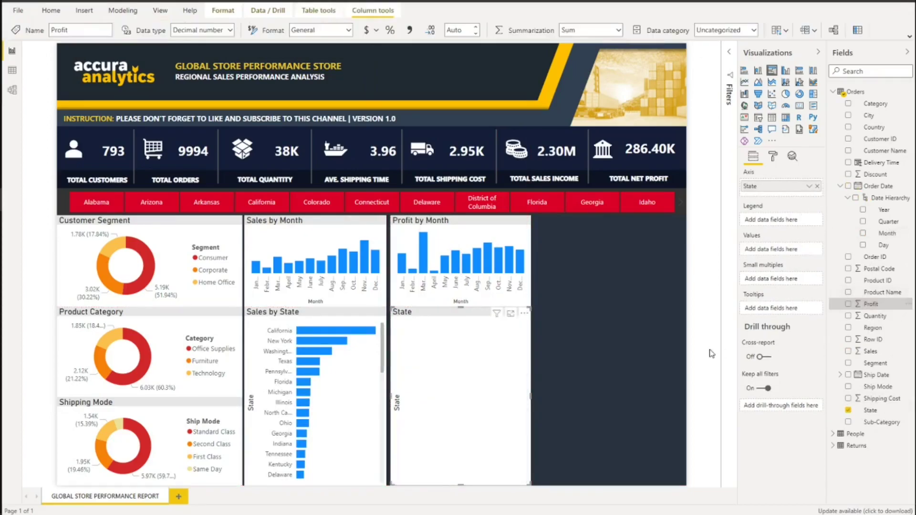
{"action": "left_click", "coordinate": [849, 306]}
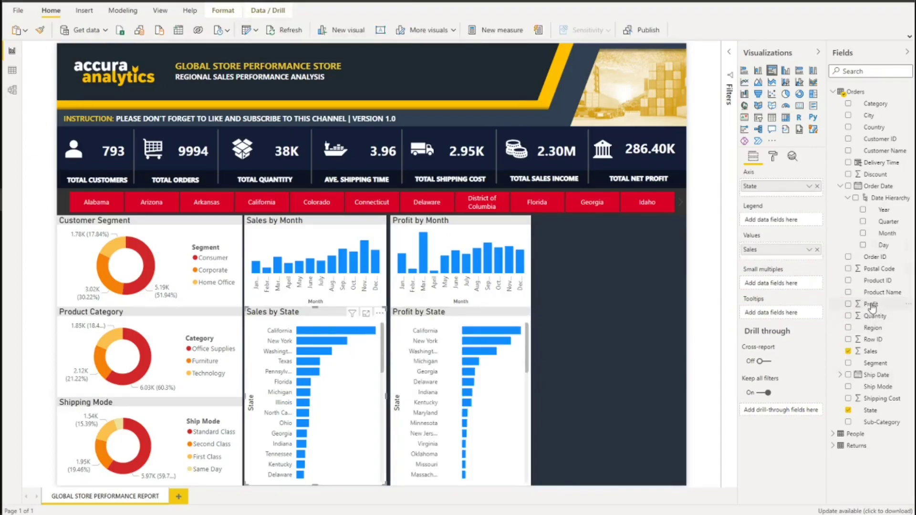
{"action": "left_click_drag", "start_coordinate": [870, 304], "coordinate": [778, 261]}
Add Sales ahead of Profit in the copied bar chart's values and replace State with City on its axis.
{"action": "left_click", "coordinate": [447, 315]}
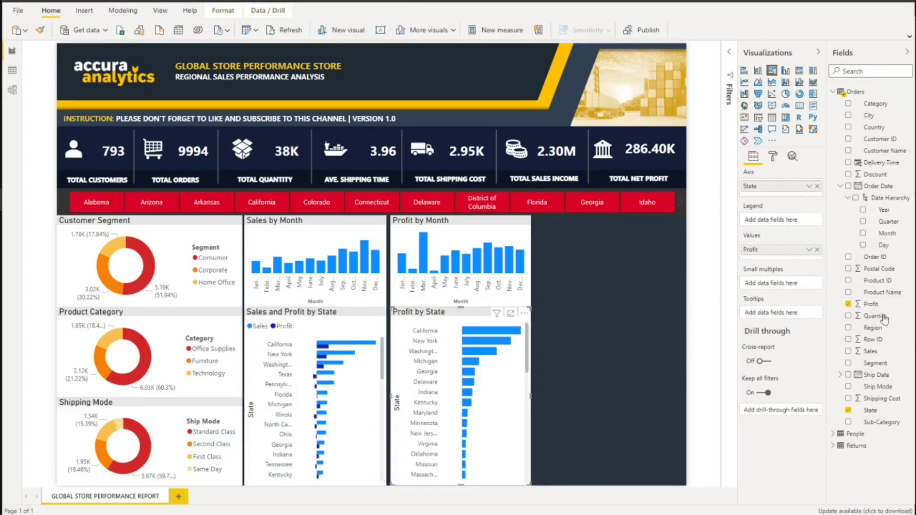
{"action": "left_click_drag", "start_coordinate": [887, 357], "coordinate": [769, 249]}
{"action": "left_click", "coordinate": [849, 410]}
{"action": "left_click", "coordinate": [848, 115]}
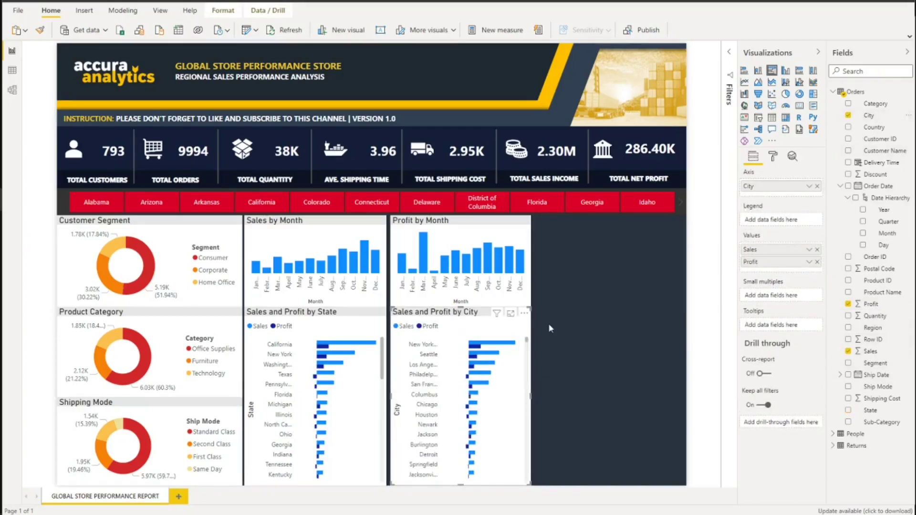
Select the Profit by Month and City bar charts together and shift them slightly towards the neighbouring charts.
{"action": "left_click", "coordinate": [561, 325]}
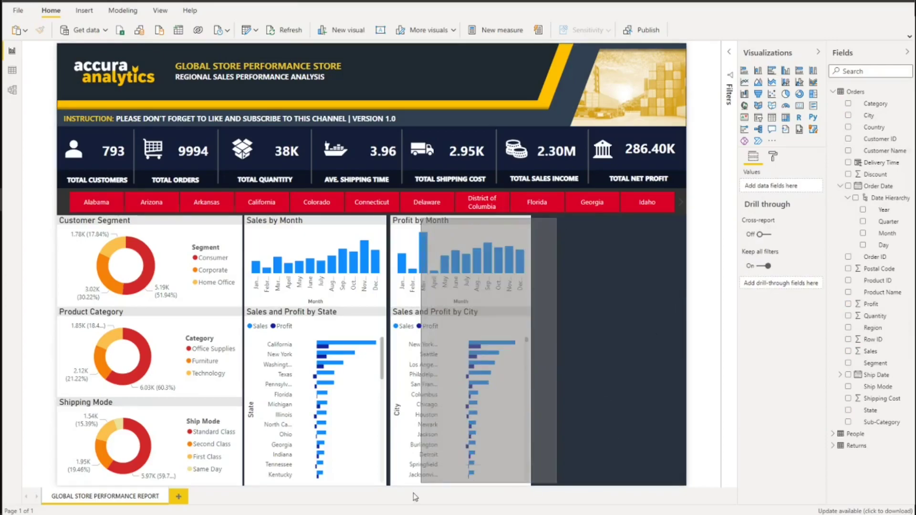
{"action": "left_click", "coordinate": [432, 327]}
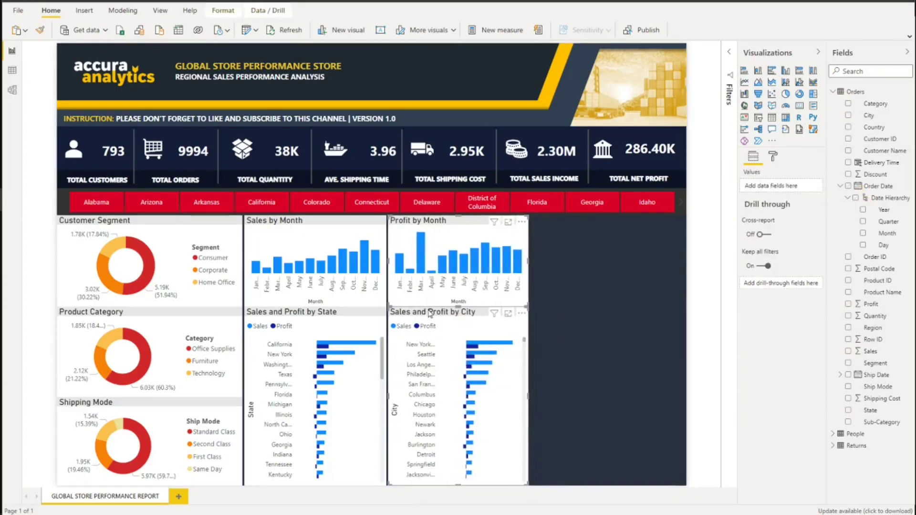
{"action": "left_click", "coordinate": [593, 335]}
Set the default data colour to orange for Sales by Month and dark blue for Profit by Month.
{"action": "left_click", "coordinate": [359, 238]}
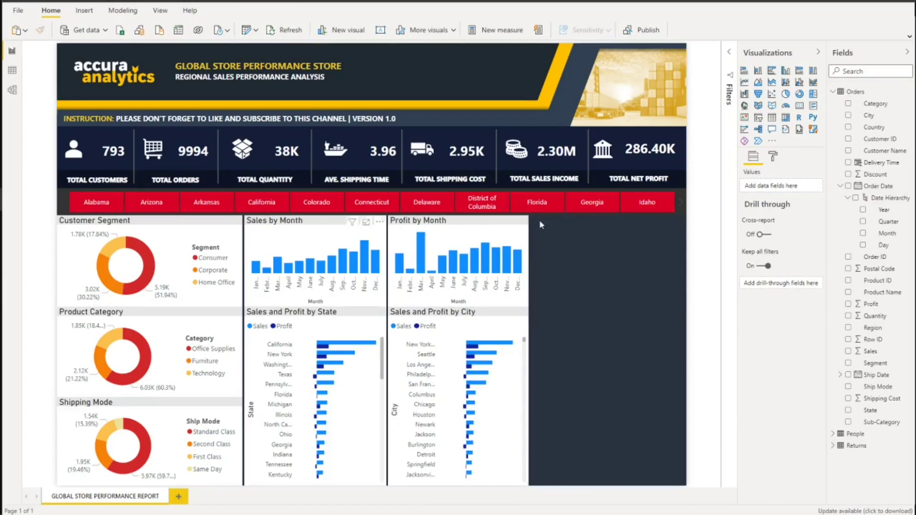
{"action": "left_click", "coordinate": [774, 158]}
{"action": "left_click", "coordinate": [772, 272]}
{"action": "left_click", "coordinate": [759, 298]}
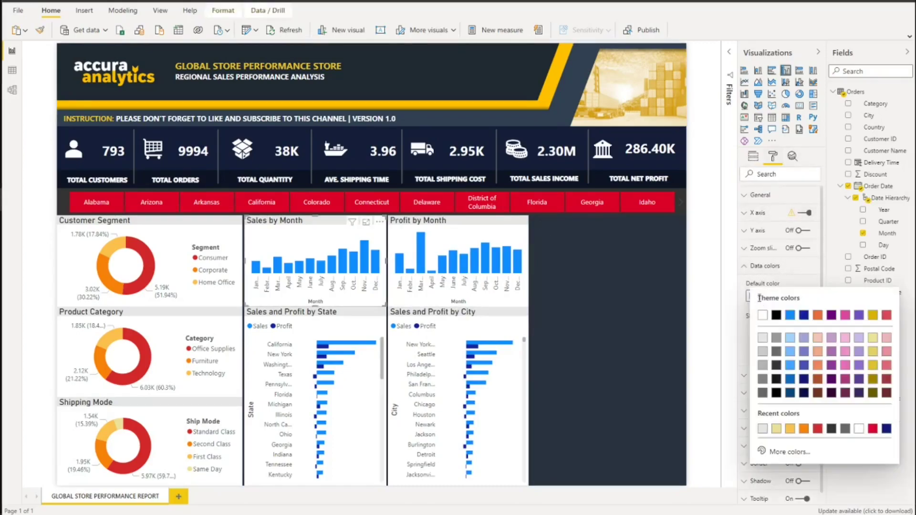
{"action": "left_click", "coordinate": [805, 428]}
{"action": "left_click", "coordinate": [431, 226]}
{"action": "left_click", "coordinate": [754, 297]}
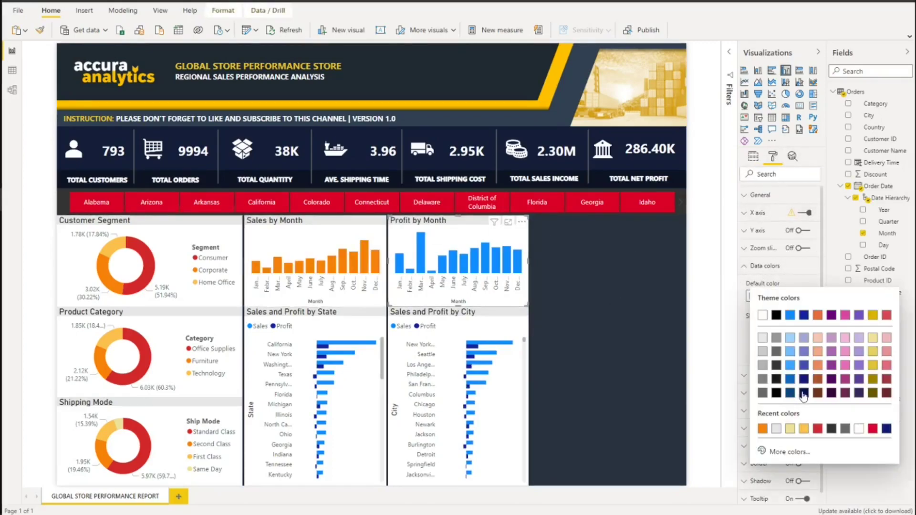
{"action": "left_click", "coordinate": [791, 393]}
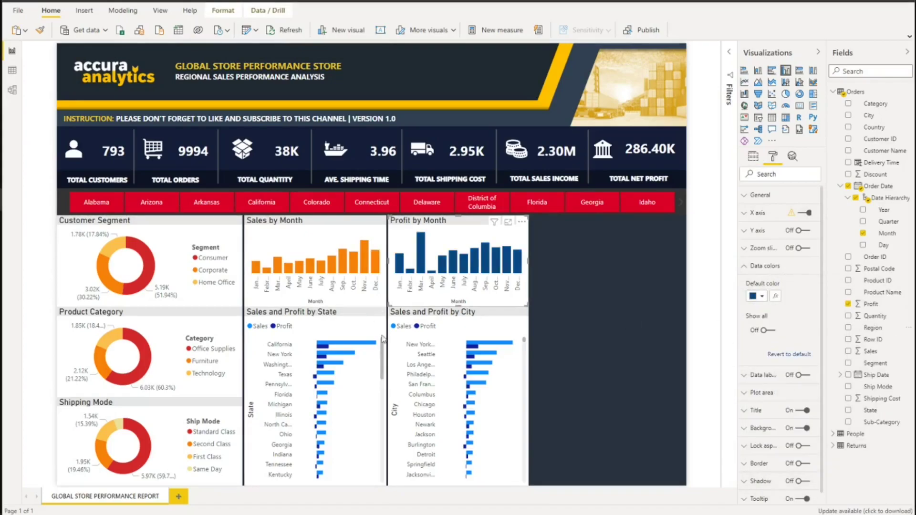
Colour the State bar chart's Sales bars orange and its Profit bars dark blue.
{"action": "left_click", "coordinate": [329, 318]}
{"action": "left_click", "coordinate": [756, 314]}
{"action": "left_click", "coordinate": [762, 478]}
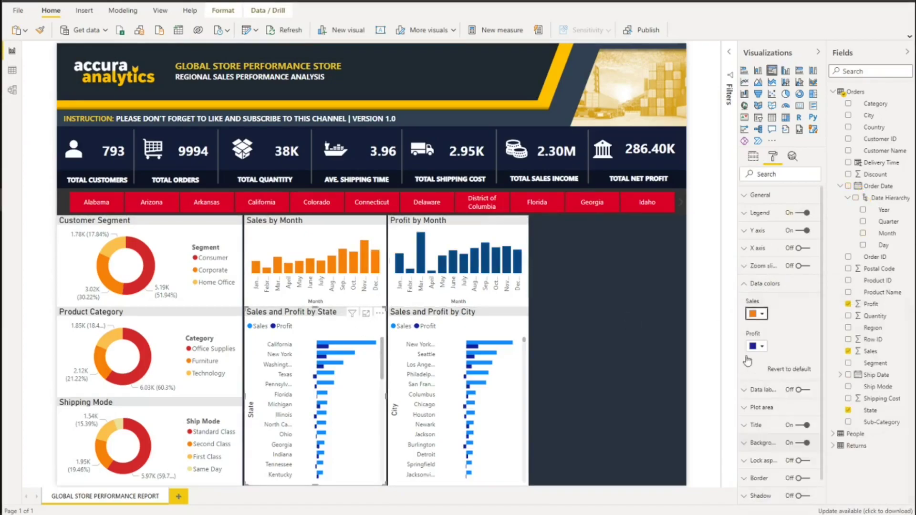
{"action": "left_click", "coordinate": [757, 347]}
Colour the City bar chart's Sales bars orange and its Profit bars dark blue.
{"action": "left_click", "coordinate": [421, 315]}
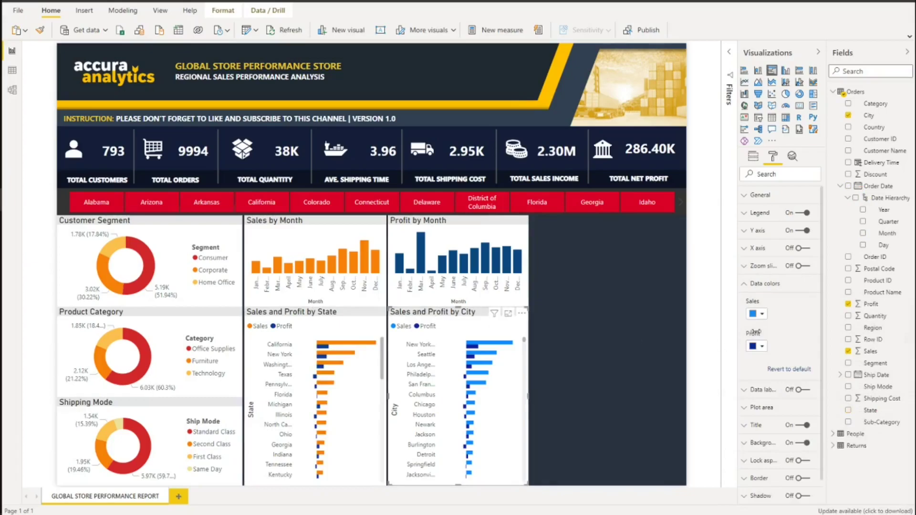
{"action": "left_click", "coordinate": [757, 315]}
{"action": "left_click", "coordinate": [776, 448]}
{"action": "left_click", "coordinate": [757, 347]}
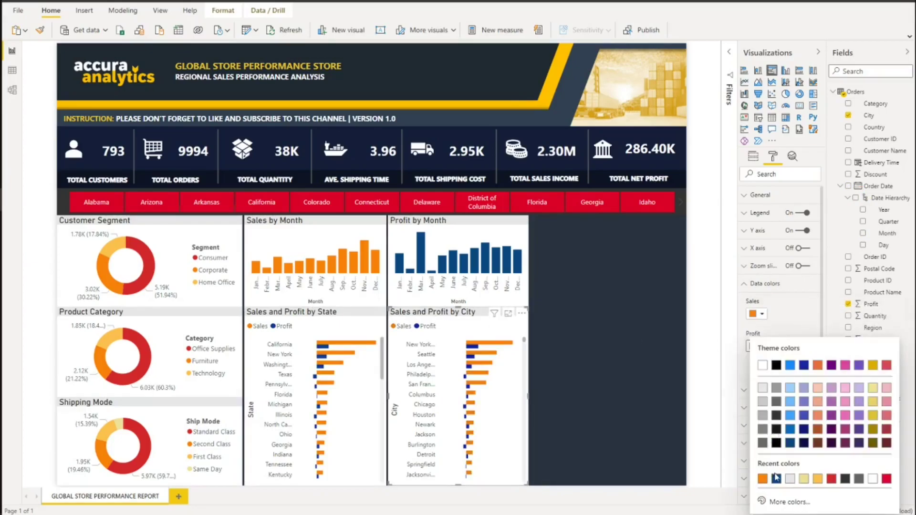
{"action": "left_click", "coordinate": [777, 480]}
{"action": "left_click", "coordinate": [564, 322]}
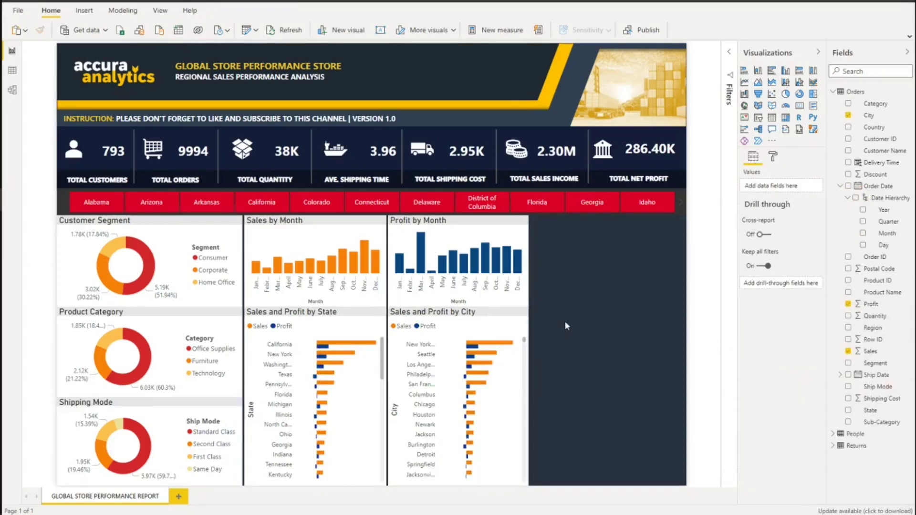
Add a scatter chart beside Profit by Month with Order Date Day as details, Sales on X and as size, and Profit on Y.
{"action": "left_click", "coordinate": [772, 94]}
{"action": "left_click", "coordinate": [848, 304]}
{"action": "left_click", "coordinate": [849, 351]}
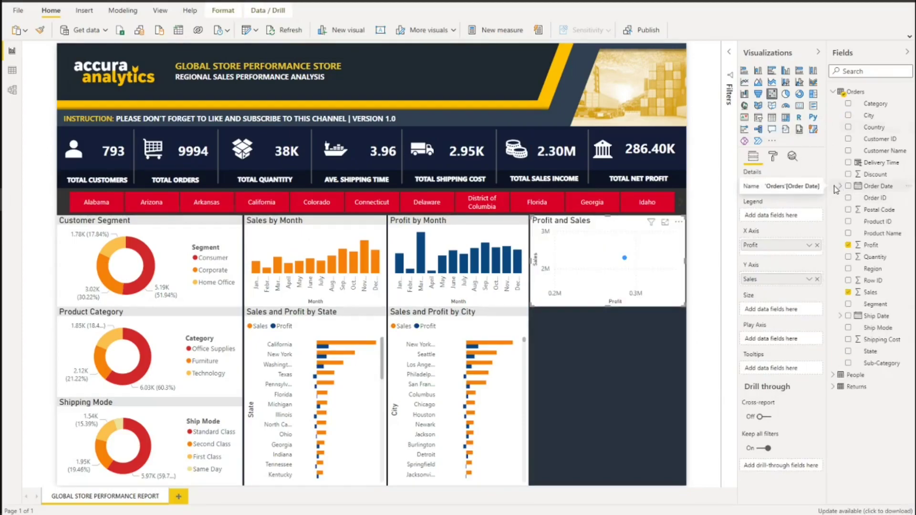
{"action": "left_click", "coordinate": [877, 186]}
{"action": "left_click", "coordinate": [871, 242]}
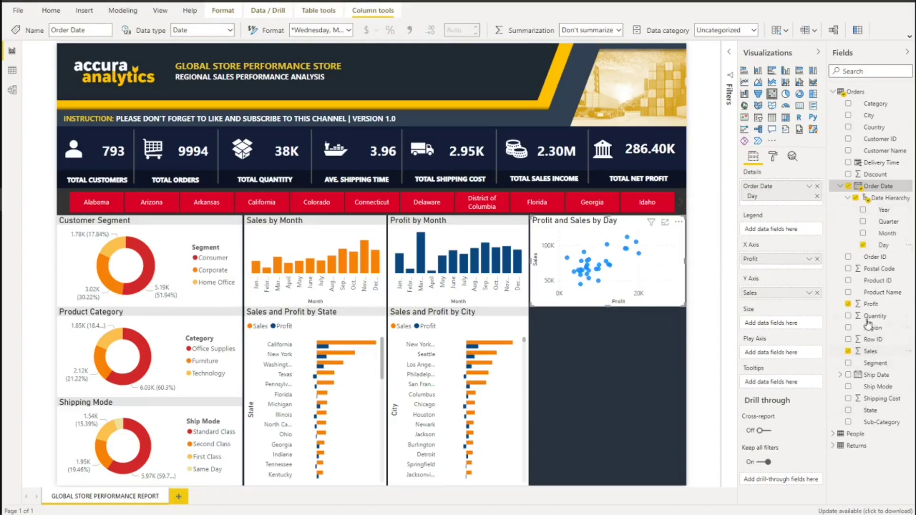
{"action": "left_click_drag", "start_coordinate": [870, 351], "coordinate": [773, 323]}
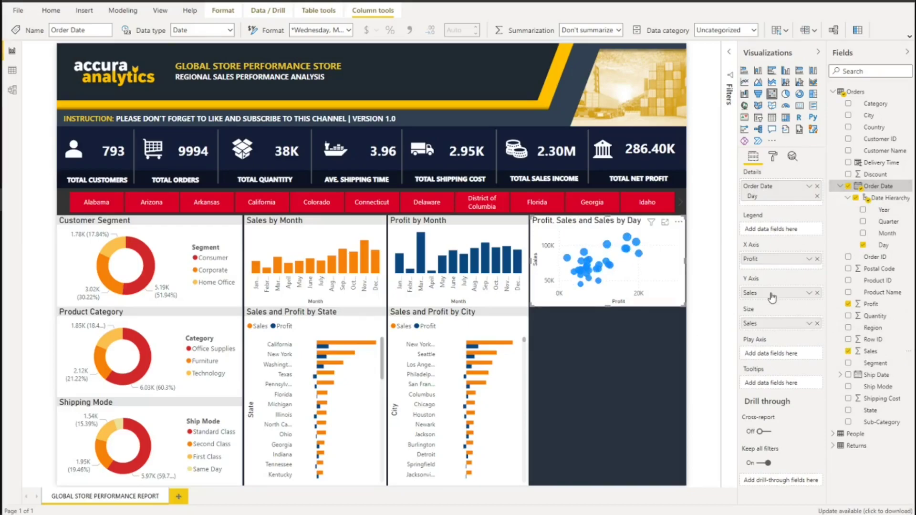
{"action": "left_click_drag", "start_coordinate": [774, 266], "coordinate": [769, 259]}
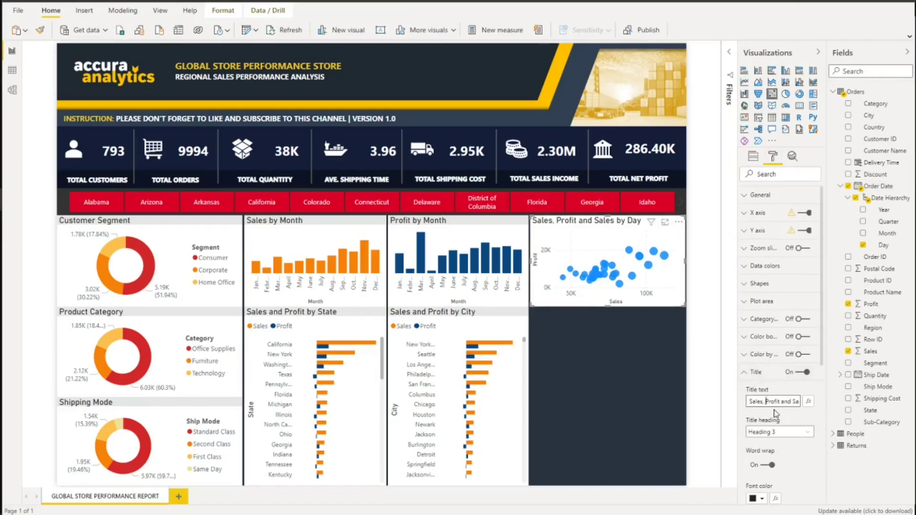
Set the scatter chart's title to Sales vs Profit Daily and its default data colour to red.
{"action": "type", "text": "s vs Profit Daily"}
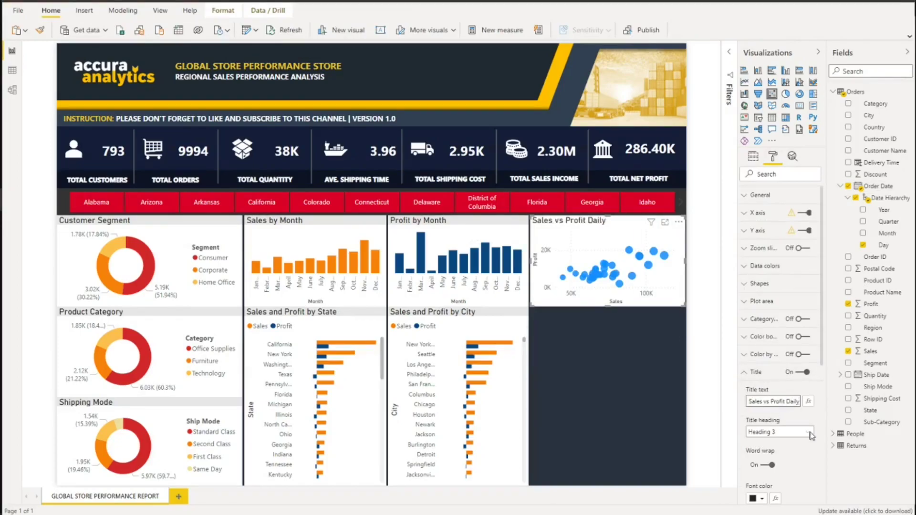
{"action": "left_click", "coordinate": [757, 272]}
{"action": "left_click", "coordinate": [755, 296]}
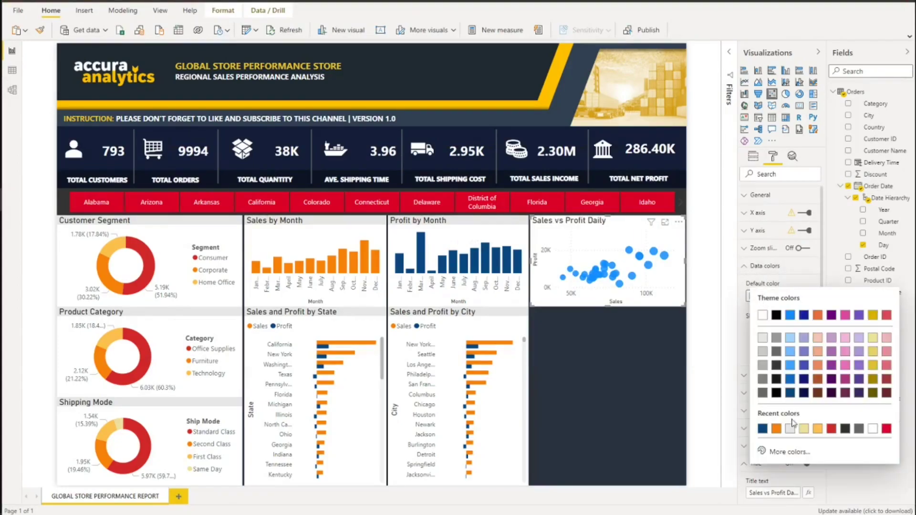
{"action": "left_click", "coordinate": [832, 429]}
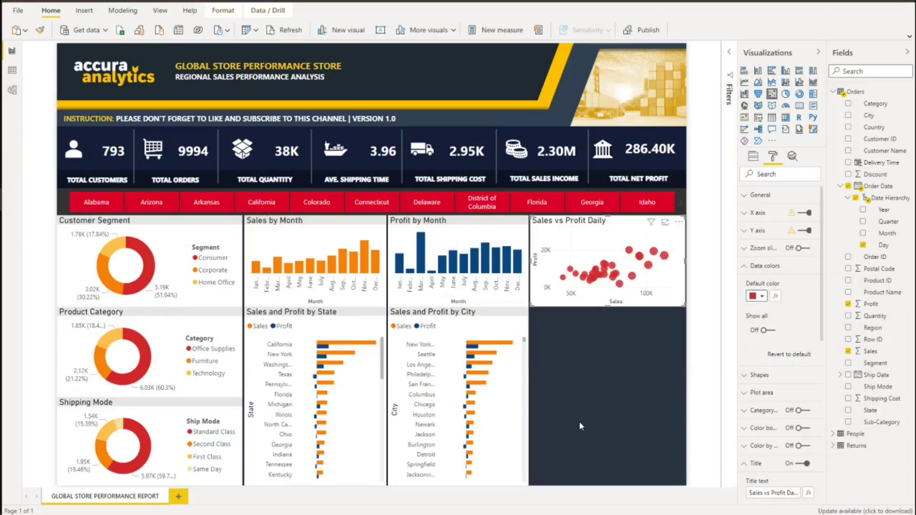
Add an empty map visual in the free area below the scatter chart.
{"action": "left_click", "coordinate": [595, 349]}
{"action": "left_click", "coordinate": [744, 106]}
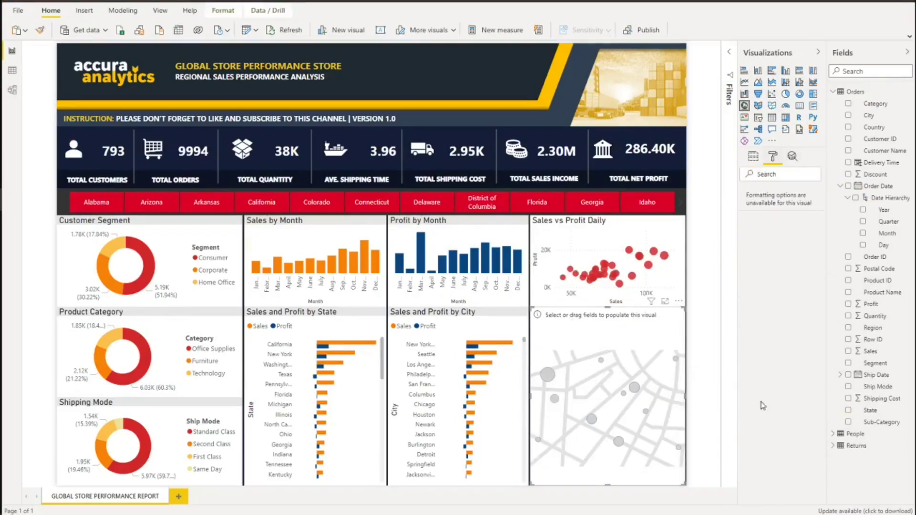
Set the title background colour of the Sales vs Profit Daily scatter chart to light grey.
{"action": "left_click", "coordinate": [575, 222]}
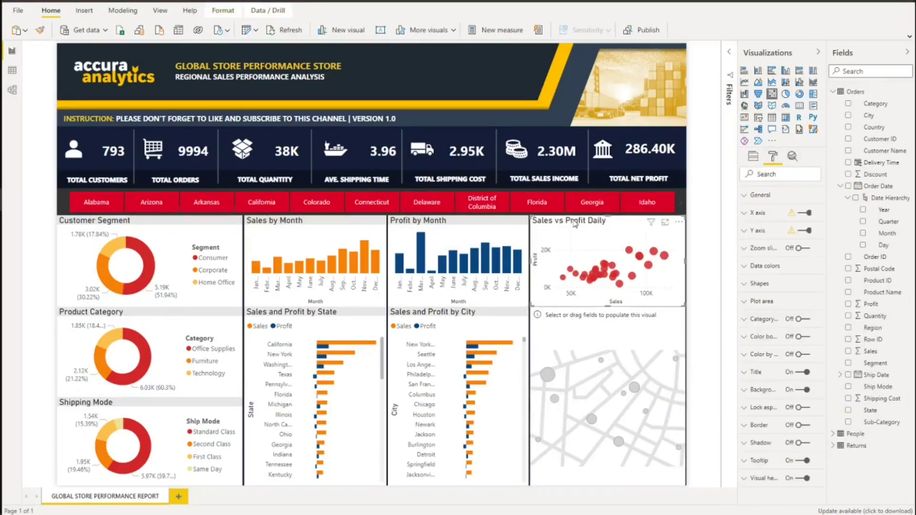
{"action": "left_click", "coordinate": [757, 373]}
{"action": "left_click", "coordinate": [762, 433]}
{"action": "left_click", "coordinate": [761, 271]}
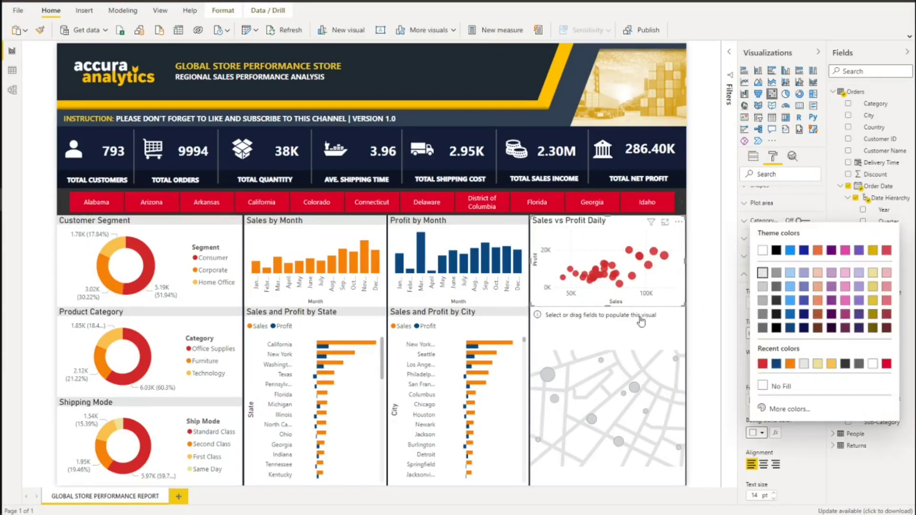
Populate the map with State as the location and Sales as the bubble size.
{"action": "left_click", "coordinate": [602, 316]}
{"action": "left_click", "coordinate": [756, 159]}
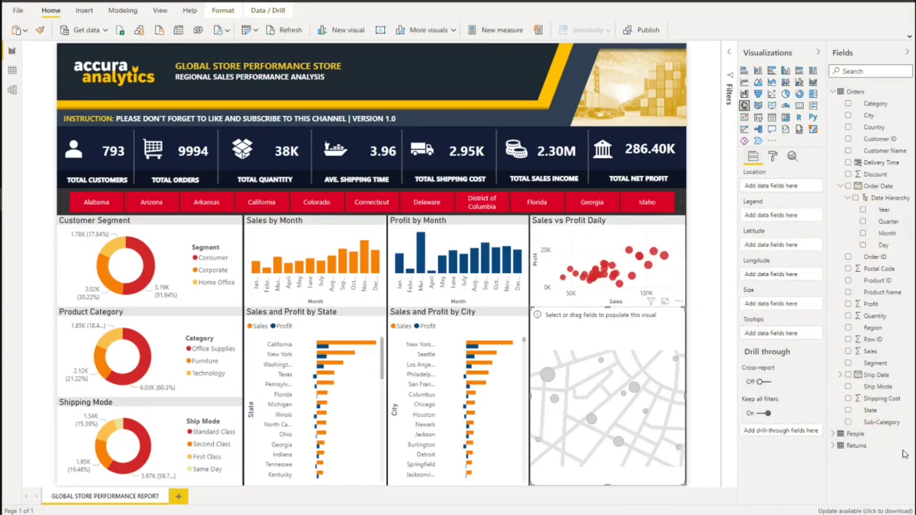
{"action": "left_click", "coordinate": [871, 411]}
{"action": "left_click_drag", "start_coordinate": [871, 351], "coordinate": [782, 309]}
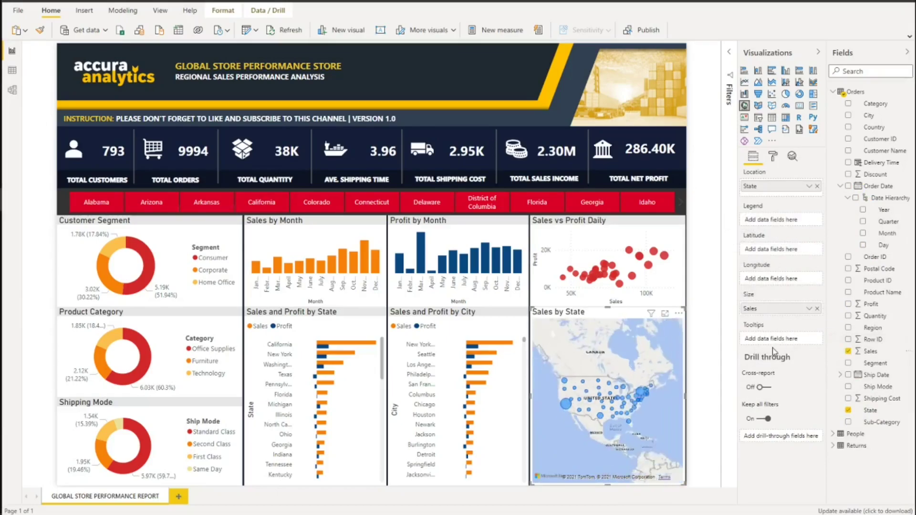
Set the Sales by State map's title background colour to light grey.
{"action": "left_click", "coordinate": [774, 157]}
{"action": "left_click", "coordinate": [760, 478]}
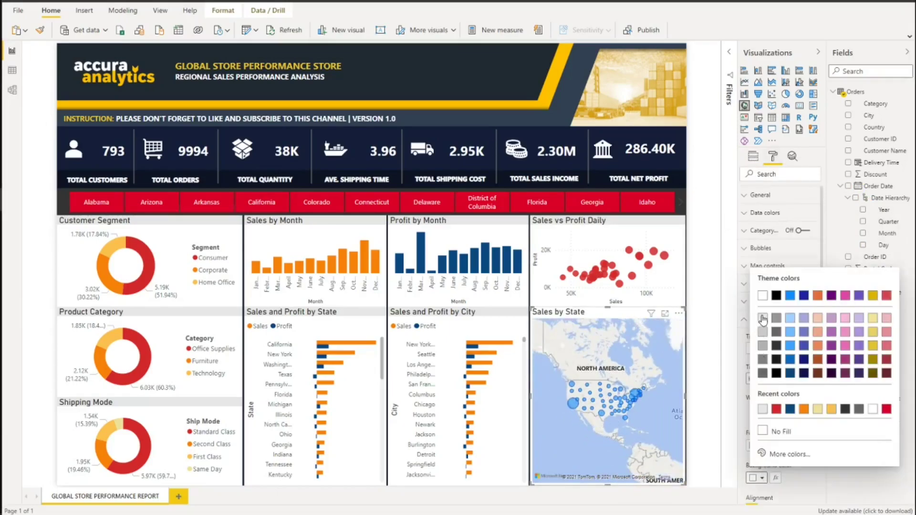
{"action": "left_click", "coordinate": [771, 349]}
{"action": "left_click", "coordinate": [707, 334]}
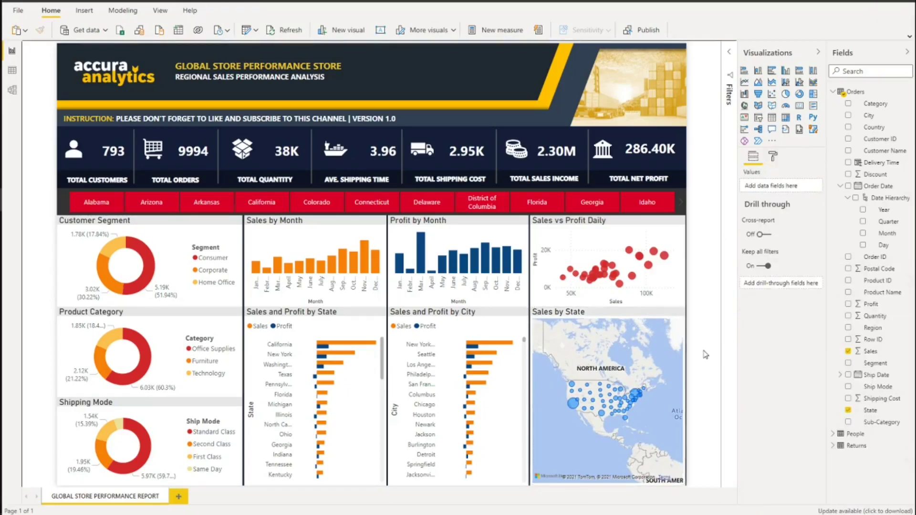
Insert a rectangle shape and stretch it over the whole chart area below the State slicer, across the full page width.
{"action": "left_click", "coordinate": [84, 10]}
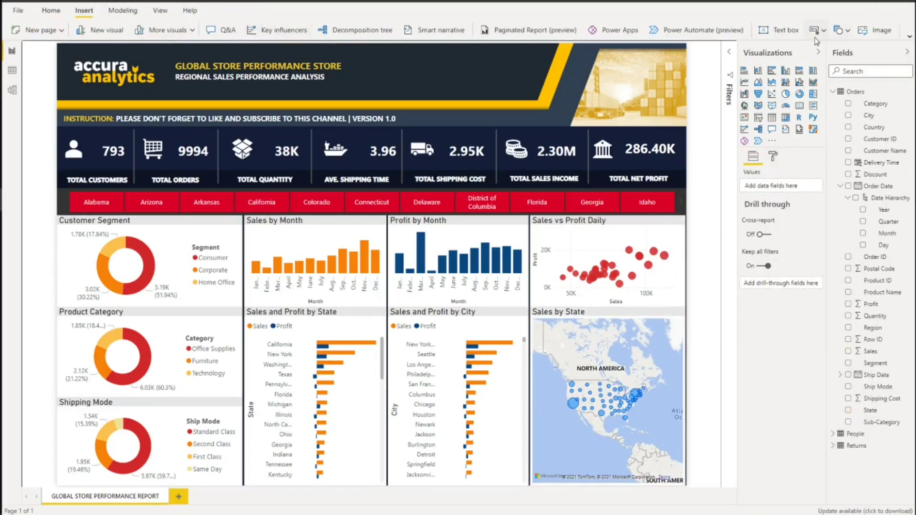
{"action": "left_click", "coordinate": [817, 30]}
{"action": "left_click", "coordinate": [834, 35]}
{"action": "left_click_drag", "start_coordinate": [485, 95], "coordinate": [121, 268]}
{"action": "left_click_drag", "start_coordinate": [324, 252], "coordinate": [686, 253]}
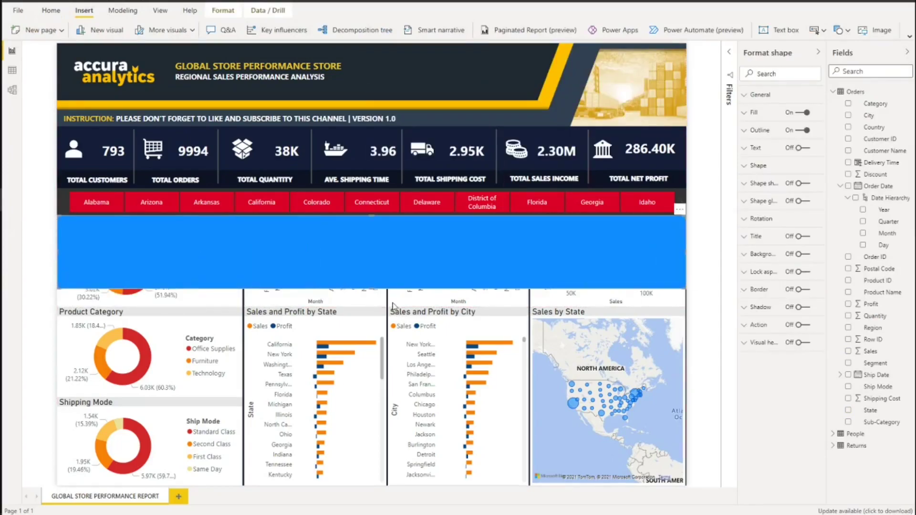
{"action": "left_click_drag", "start_coordinate": [372, 289], "coordinate": [354, 497]}
Send the rectangle behind all the charts and set its fill colour to light grey.
{"action": "left_click", "coordinate": [223, 10]}
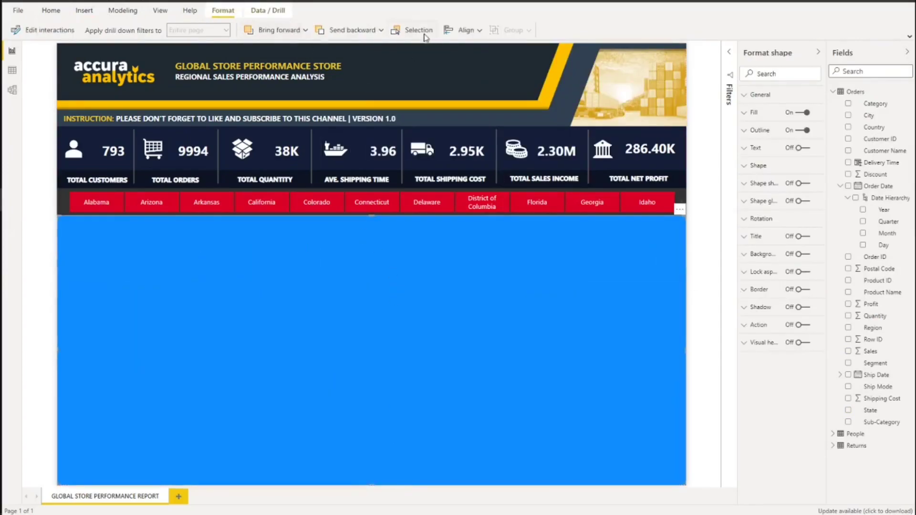
{"action": "left_click", "coordinate": [381, 30]}
{"action": "left_click", "coordinate": [355, 68]}
{"action": "left_click", "coordinate": [755, 113]}
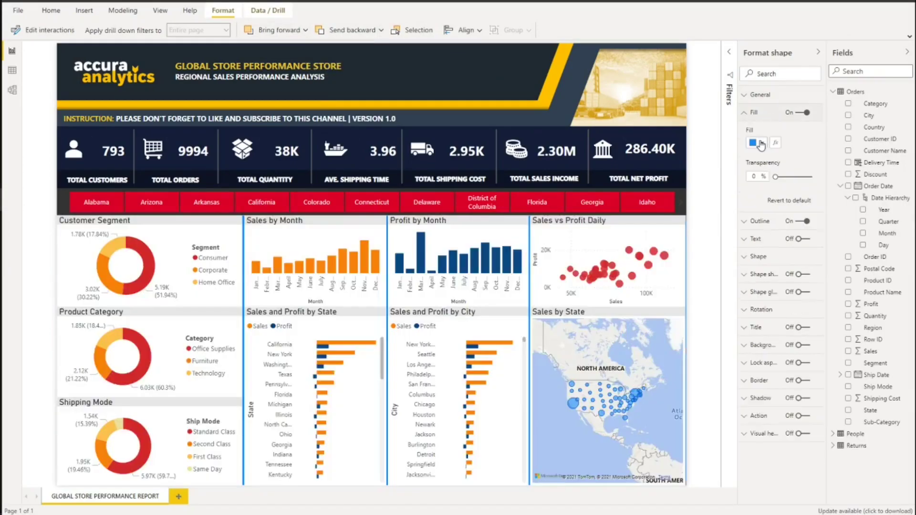
{"action": "left_click", "coordinate": [762, 143]}
{"action": "left_click", "coordinate": [764, 200]}
{"action": "left_click", "coordinate": [708, 294]}
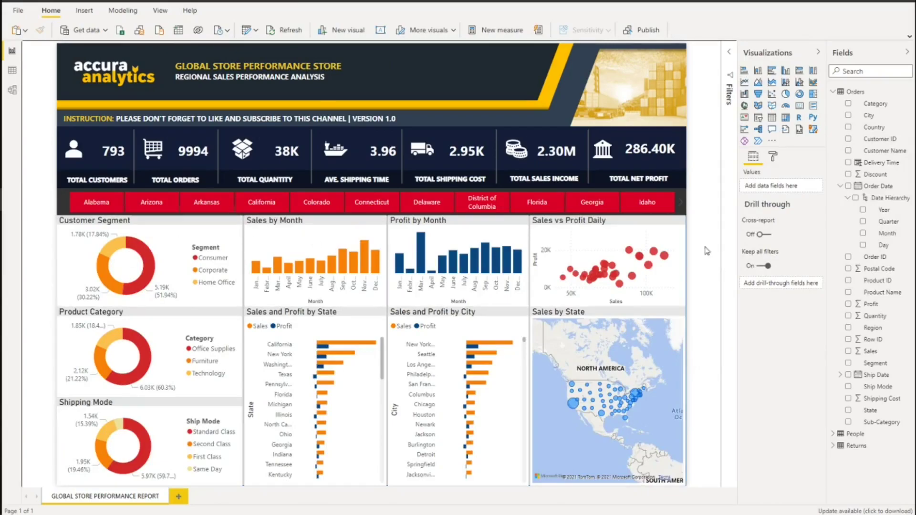
Turn on the background rectangle's outline and set the outline colour to light grey.
{"action": "left_click", "coordinate": [687, 239]}
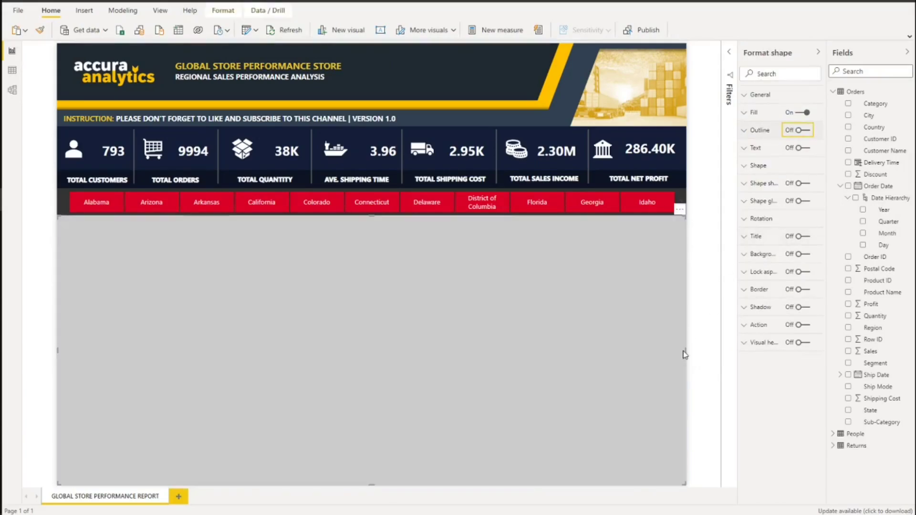
{"action": "left_click", "coordinate": [800, 130]}
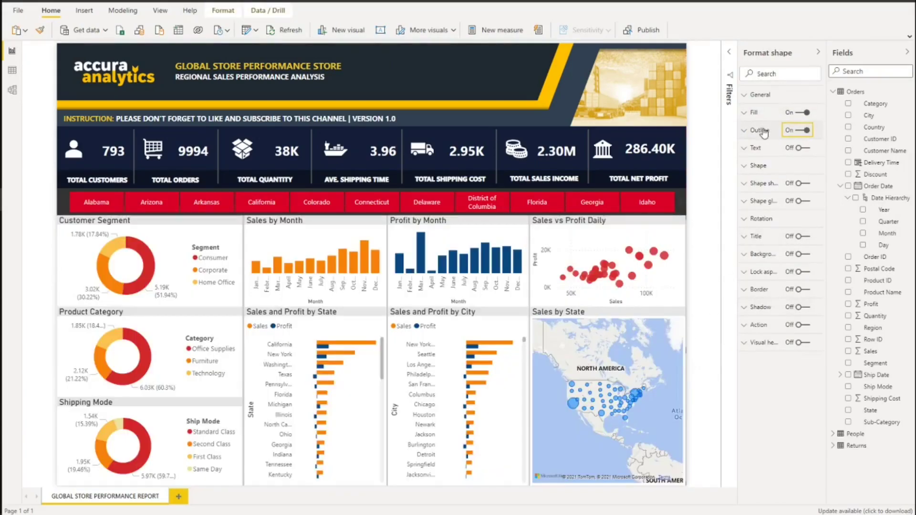
{"action": "left_click", "coordinate": [760, 130]}
{"action": "left_click", "coordinate": [761, 161]}
{"action": "left_click", "coordinate": [762, 219]}
{"action": "left_click", "coordinate": [709, 266]}
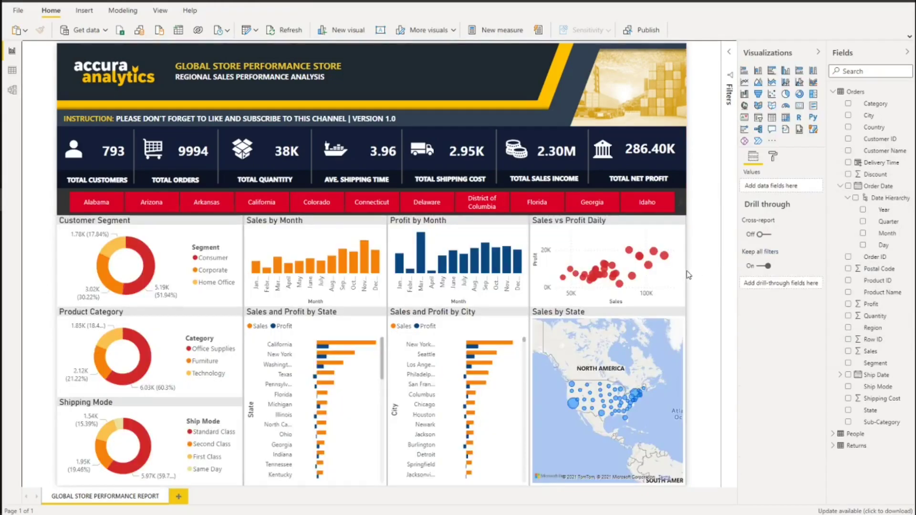
Set the report page's wallpaper colour to grey and collapse the Visualizations pane.
{"action": "left_click", "coordinate": [773, 156]}
{"action": "left_click", "coordinate": [843, 265]}
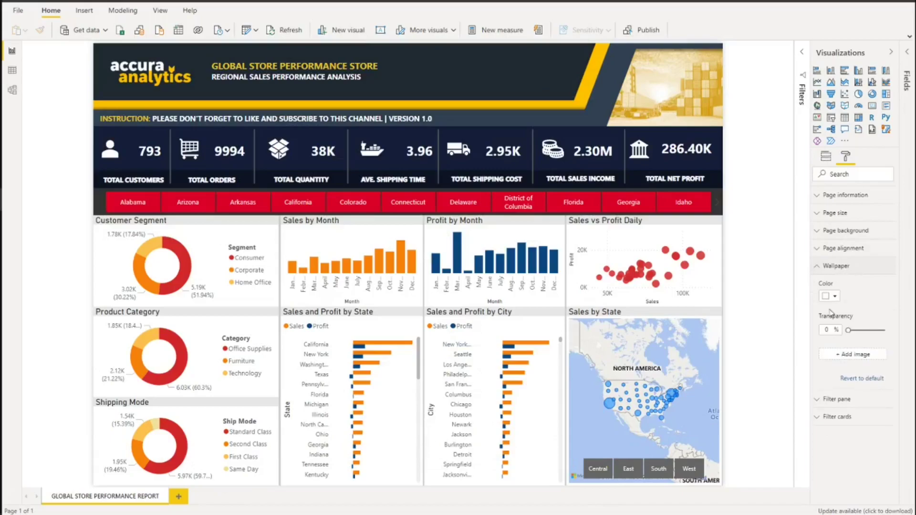
{"action": "left_click", "coordinate": [835, 297]}
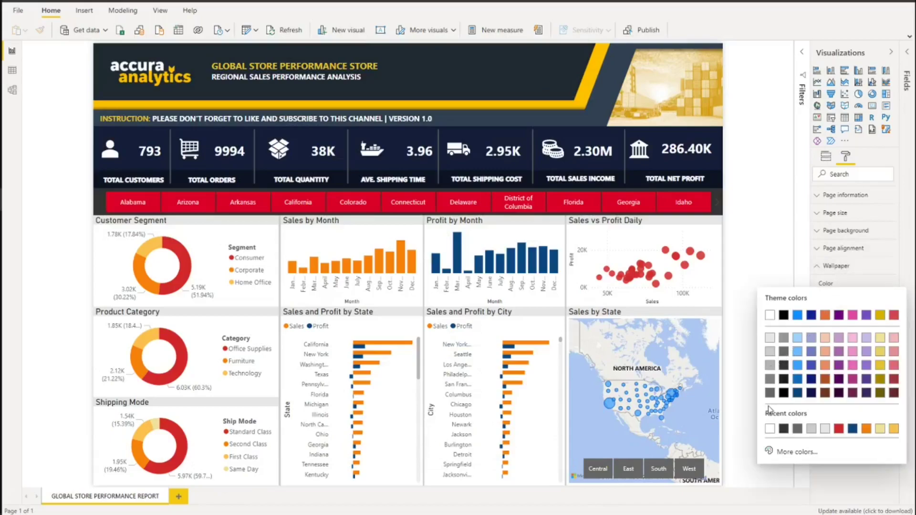
{"action": "left_click", "coordinate": [770, 393]}
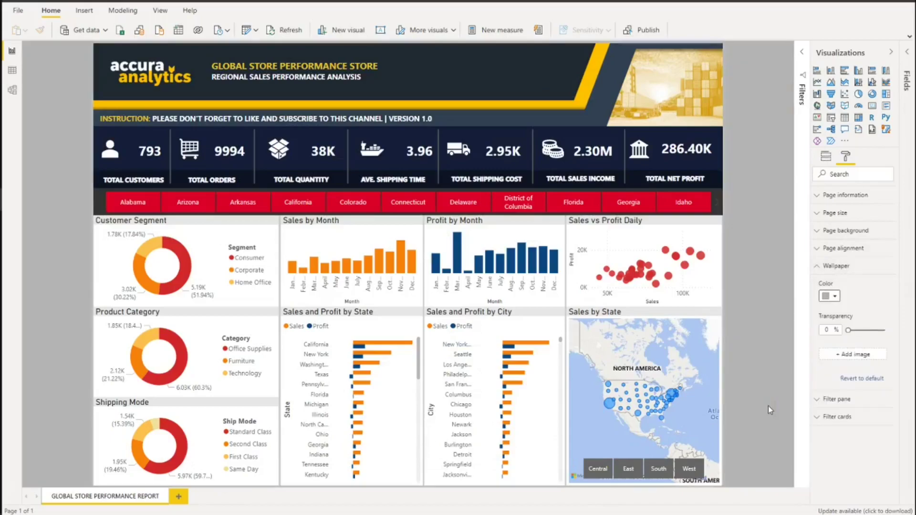
{"action": "left_click", "coordinate": [828, 268]}
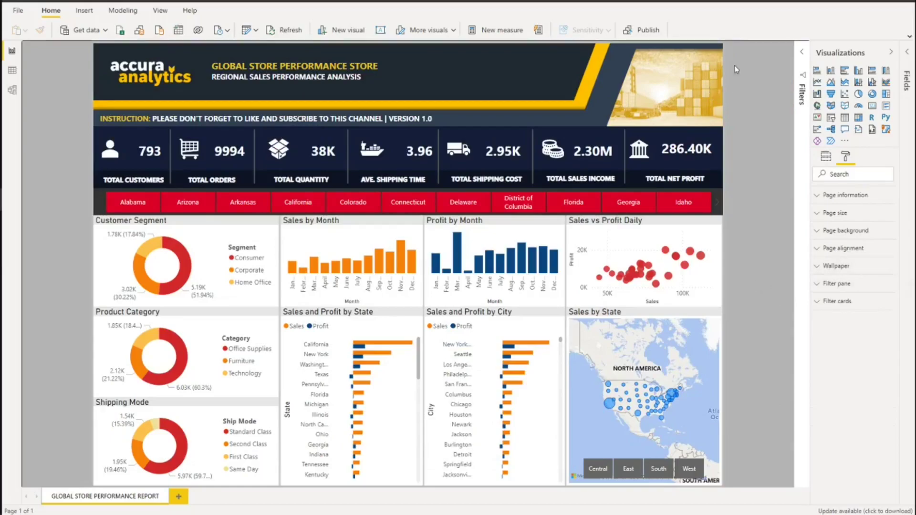
{"action": "left_click", "coordinate": [890, 51]}
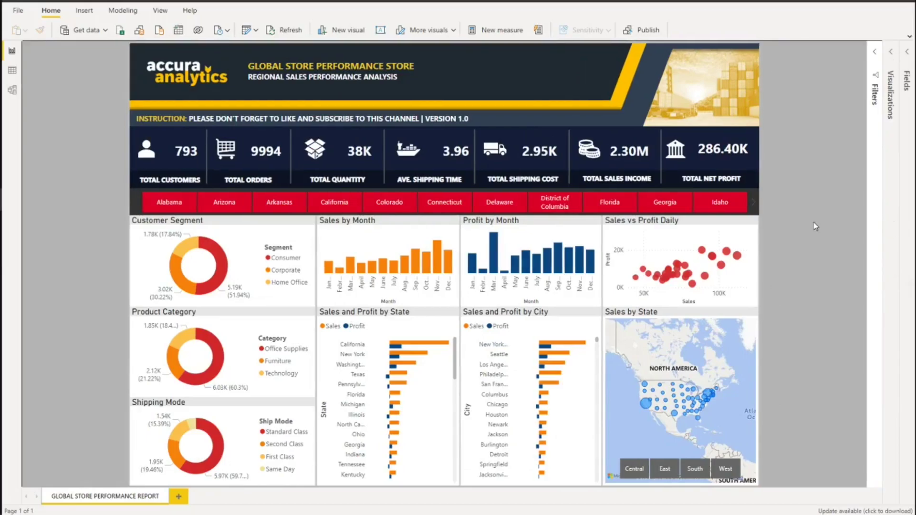